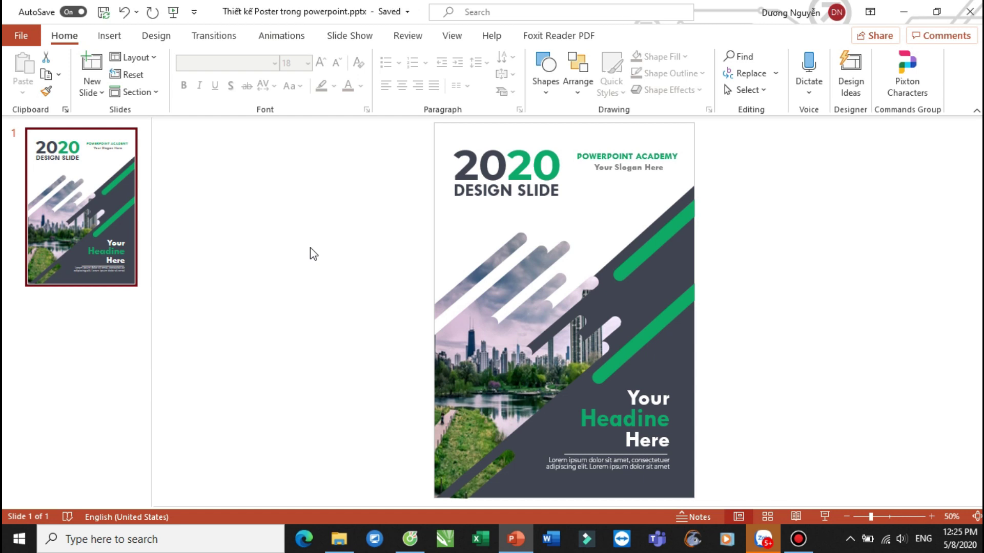
Preview the poster slide full screen, add a blank second slide, and go to the File view
{"action": "key", "text": "F5"}
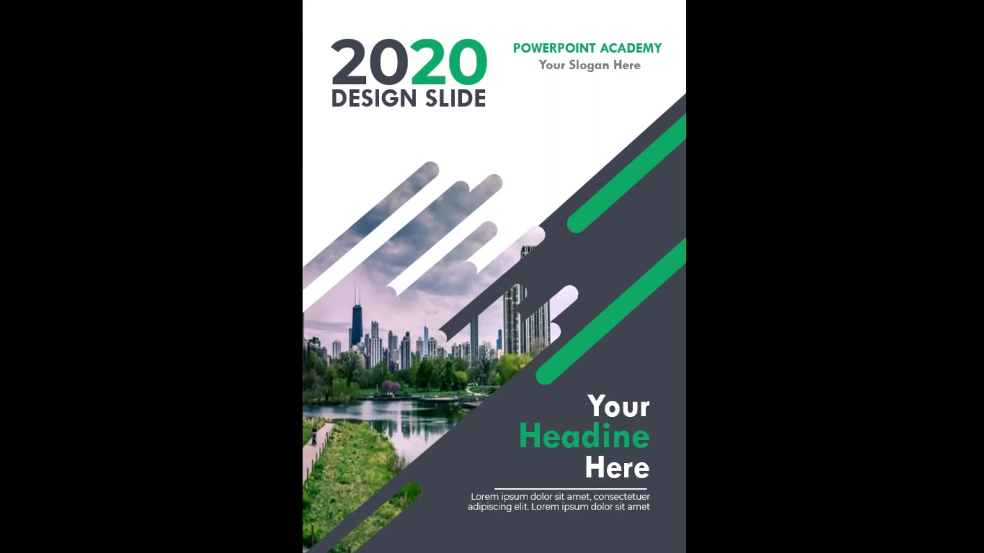
{"action": "key", "text": "Escape"}
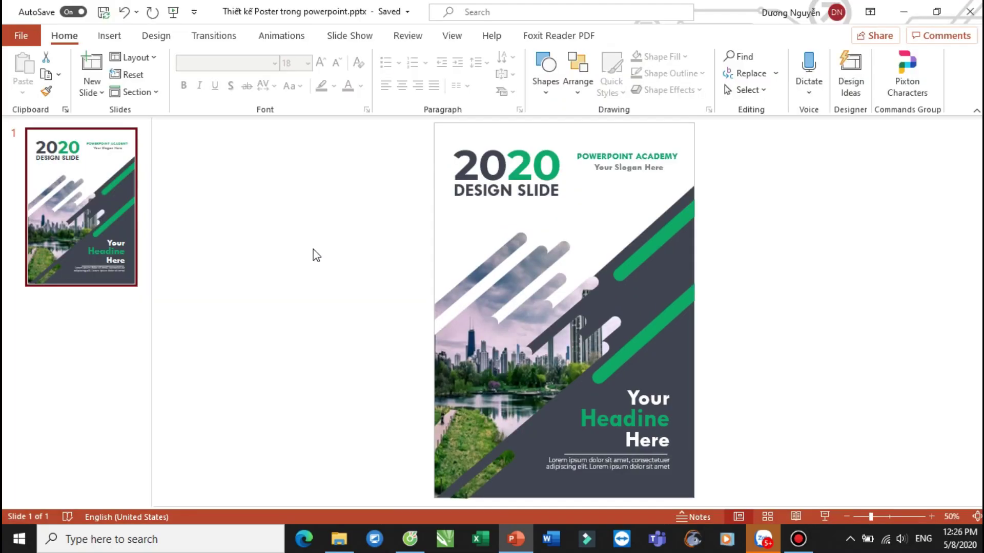
{"action": "left_click", "coordinate": [97, 91]}
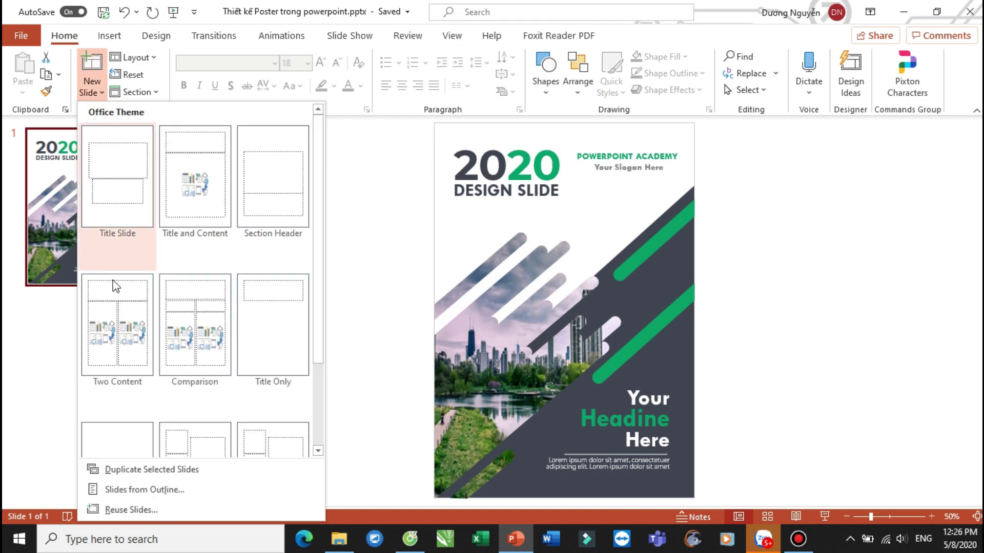
{"action": "left_click", "coordinate": [123, 453]}
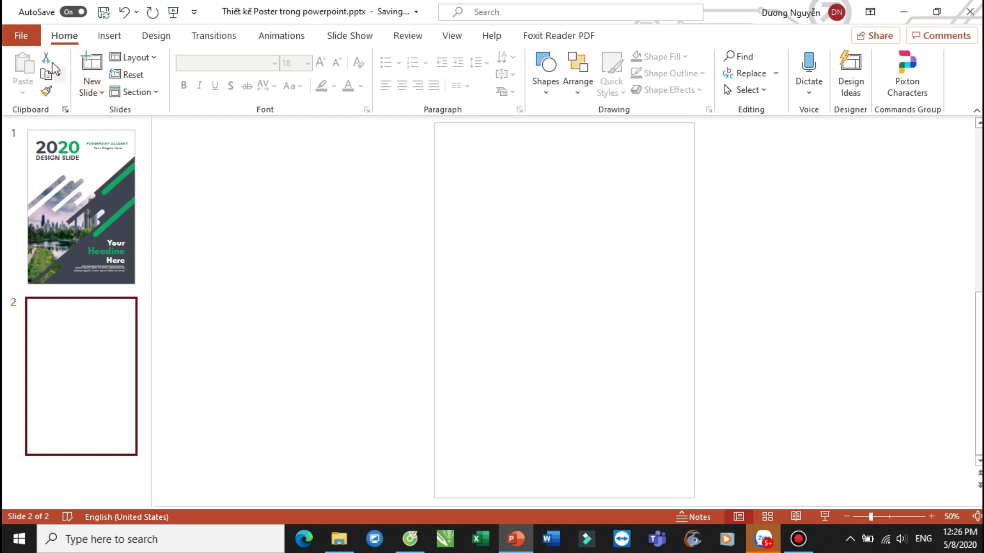
{"action": "left_click", "coordinate": [23, 37]}
Create a new blank presentation and delete its title and subtitle placeholders
{"action": "left_click", "coordinate": [36, 98]}
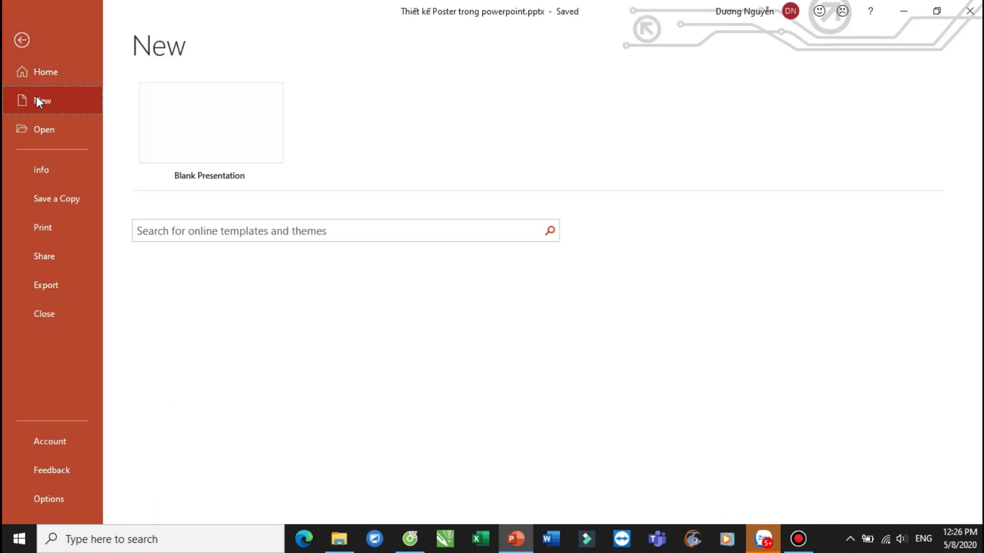
{"action": "key", "text": "Escape"}
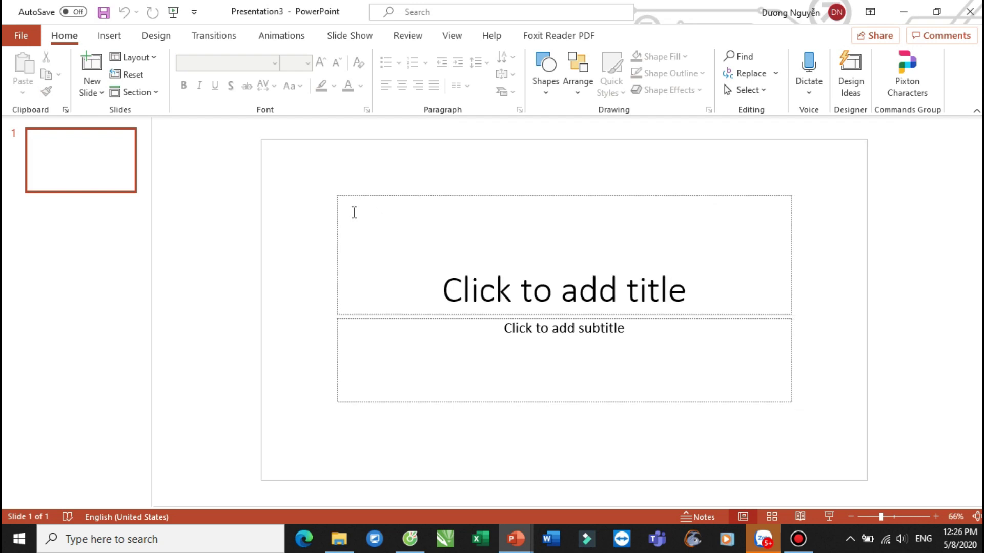
{"action": "left_click_drag", "start_coordinate": [233, 157], "coordinate": [879, 450]}
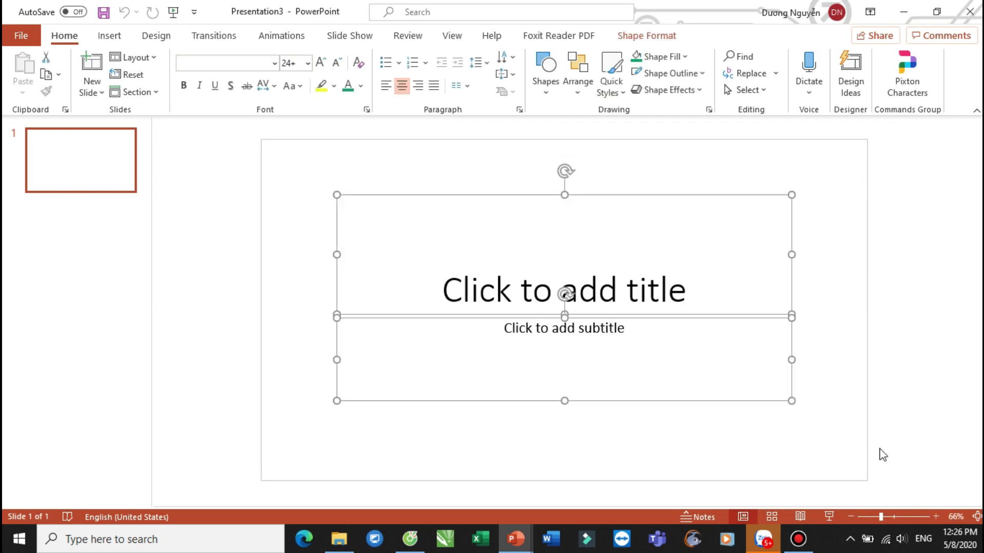
{"action": "key", "text": "Delete"}
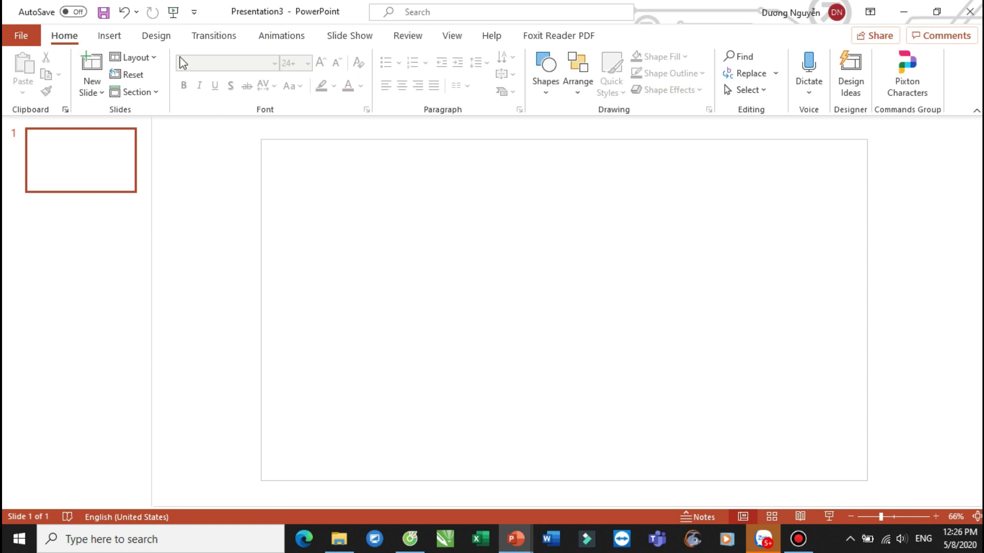
Set a custom slide size of A4 Paper in portrait orientation, maximizing content
{"action": "left_click", "coordinate": [158, 41]}
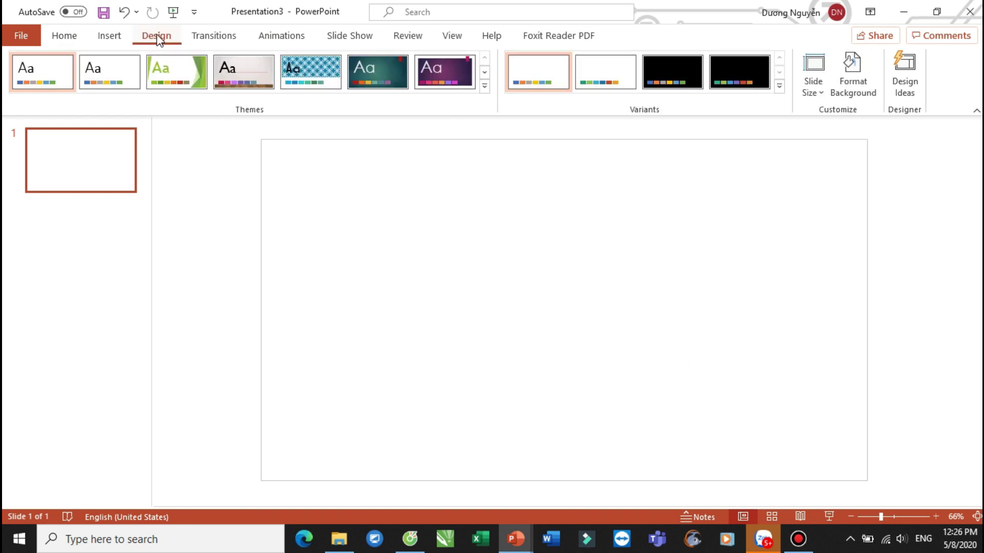
{"action": "left_click", "coordinate": [821, 97]}
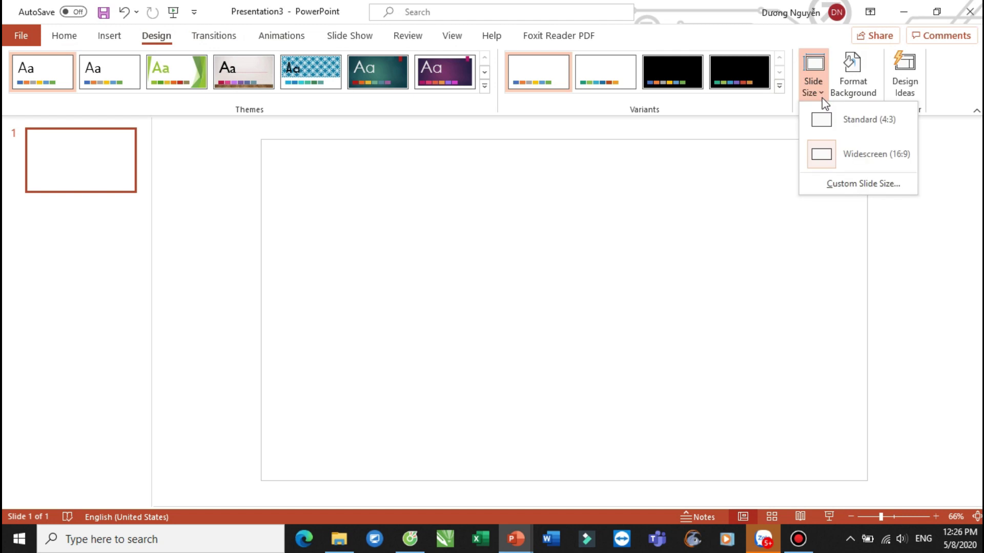
{"action": "left_click", "coordinate": [867, 186]}
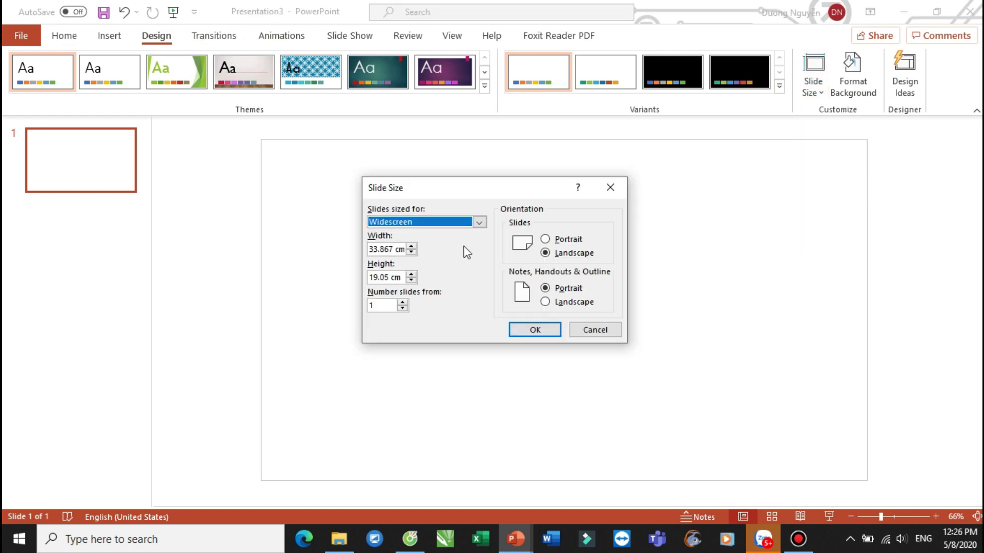
{"action": "left_click", "coordinate": [478, 222]}
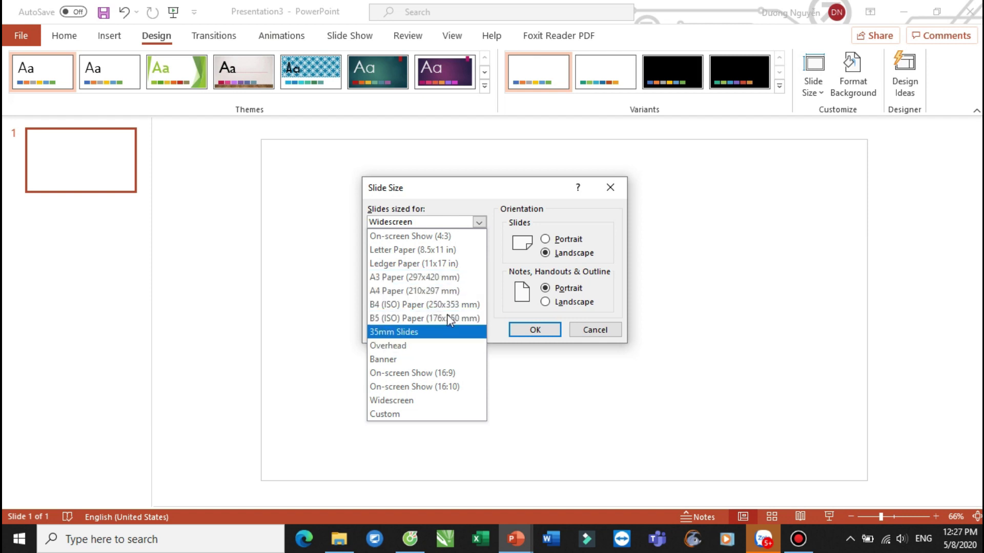
{"action": "left_click", "coordinate": [434, 291]}
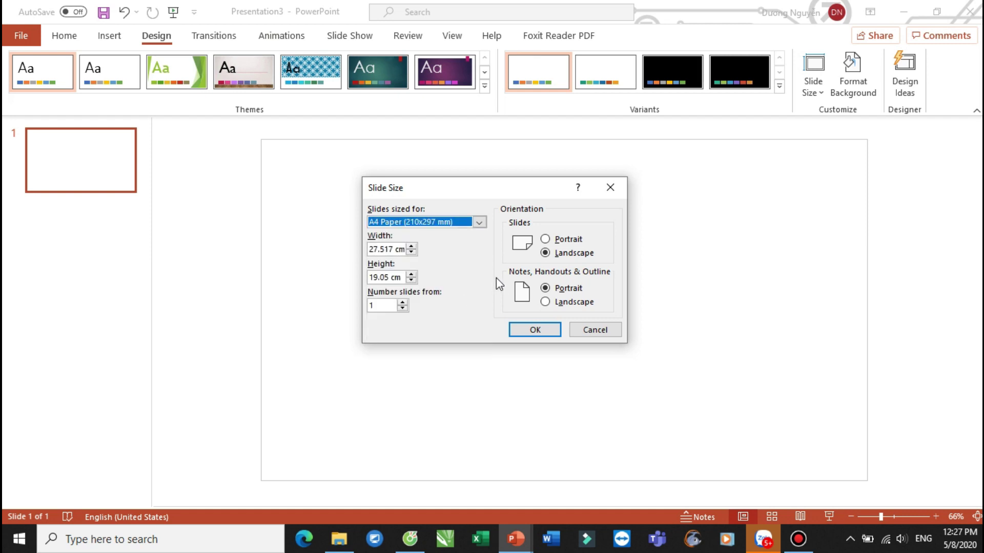
{"action": "left_click", "coordinate": [546, 240]}
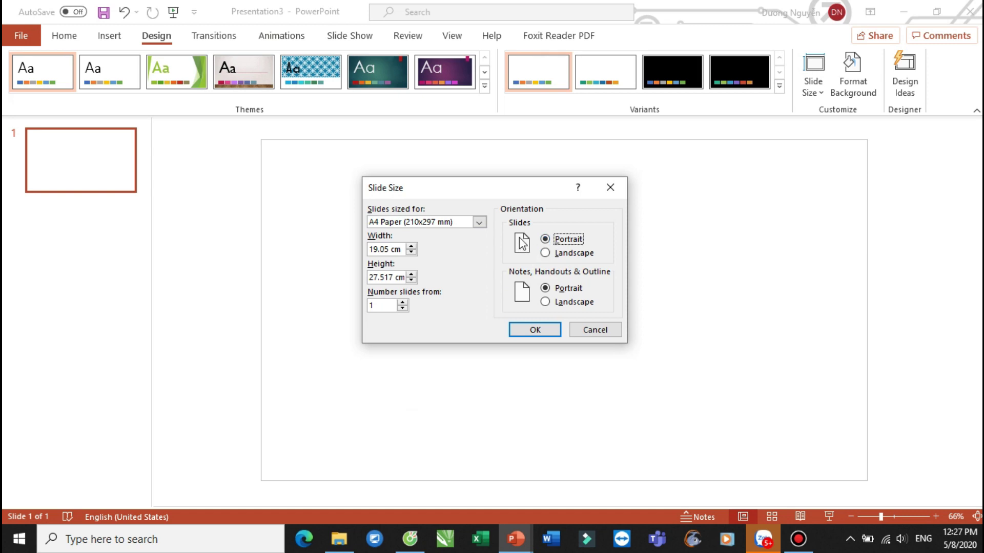
{"action": "left_click", "coordinate": [536, 331]}
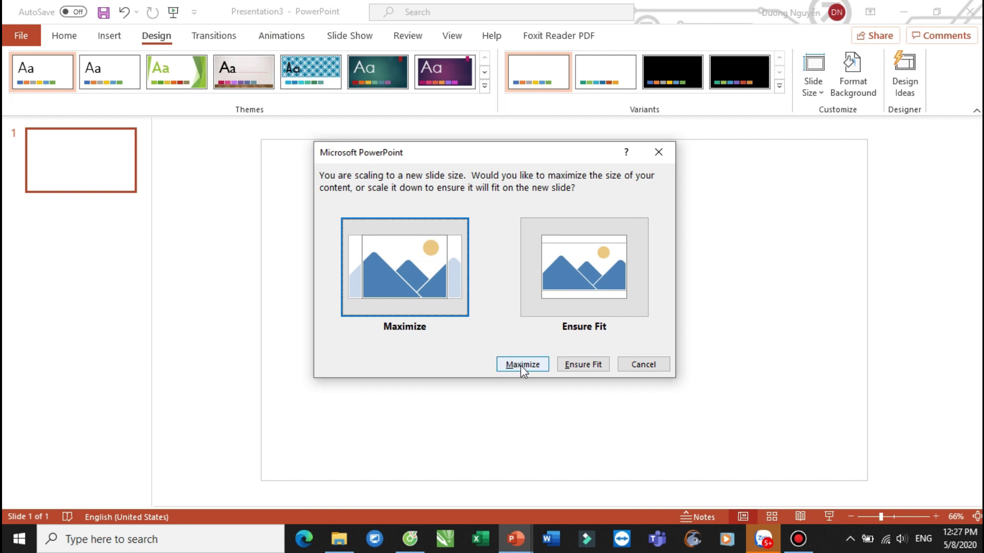
{"action": "left_click", "coordinate": [521, 365]}
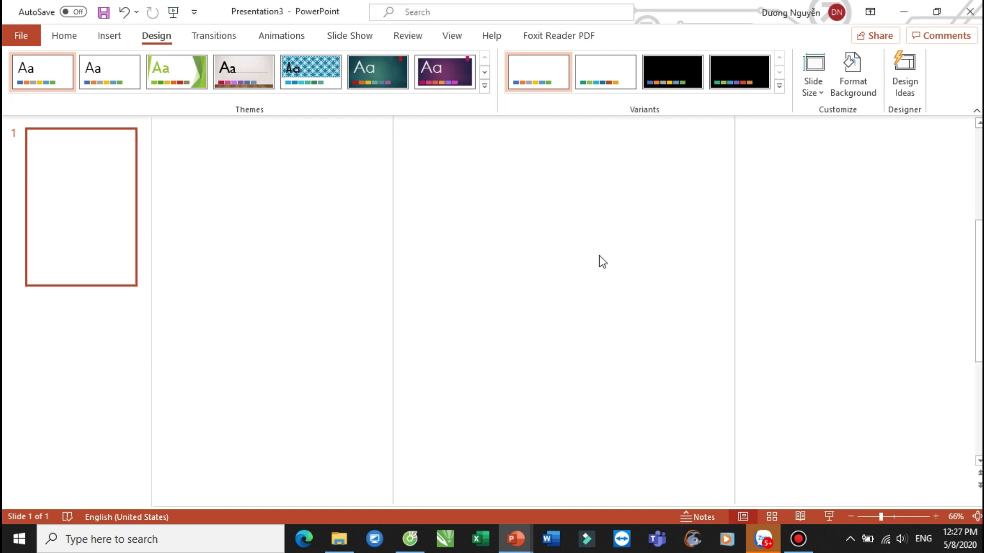
Switch back to the poster presentation window from the taskbar
{"action": "scroll", "coordinate": [596, 292], "scroll_direction": "down", "scroll_amount": 1, "text": "ctrl"}
{"action": "scroll", "coordinate": [554, 260], "scroll_direction": "down", "scroll_amount": 1, "text": "ctrl"}
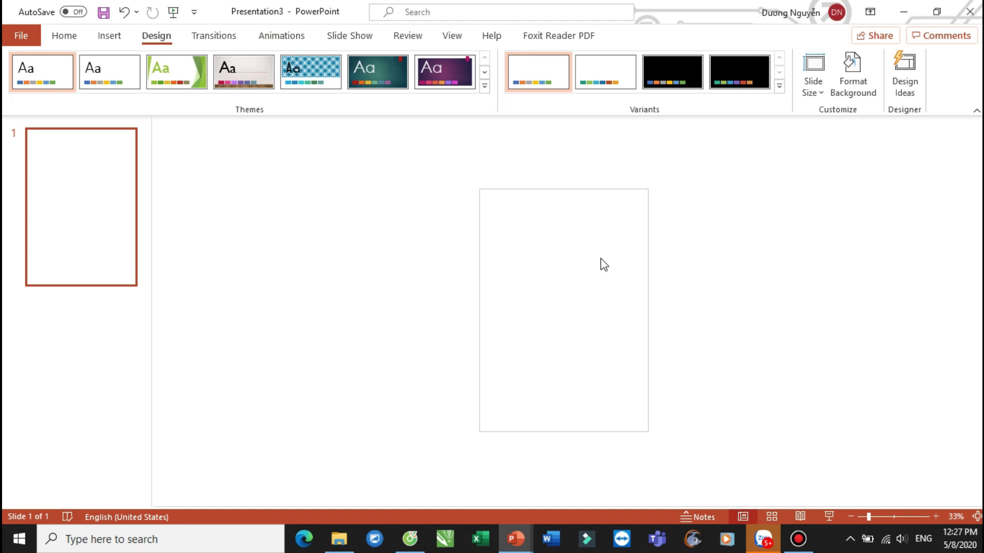
{"action": "left_click", "coordinate": [515, 539]}
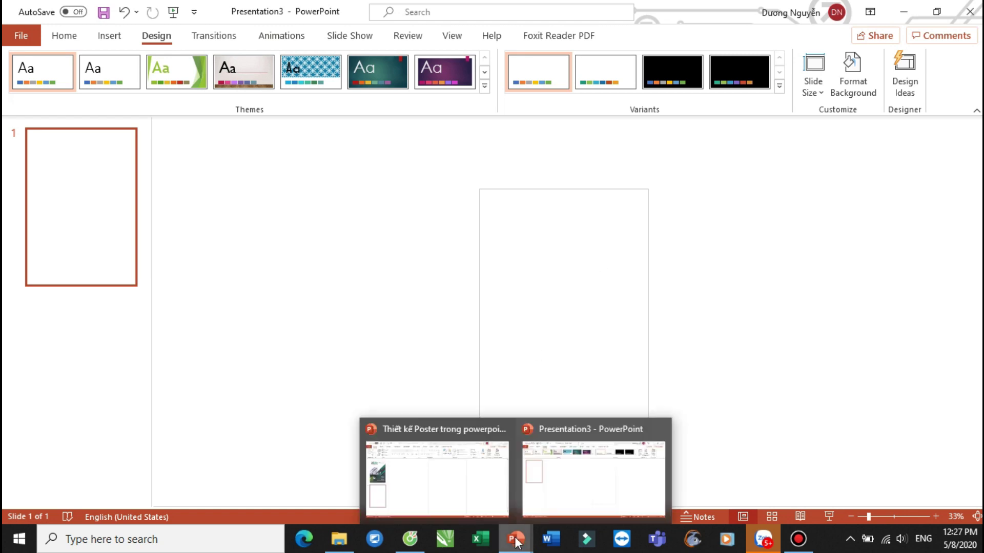
{"action": "left_click", "coordinate": [466, 504]}
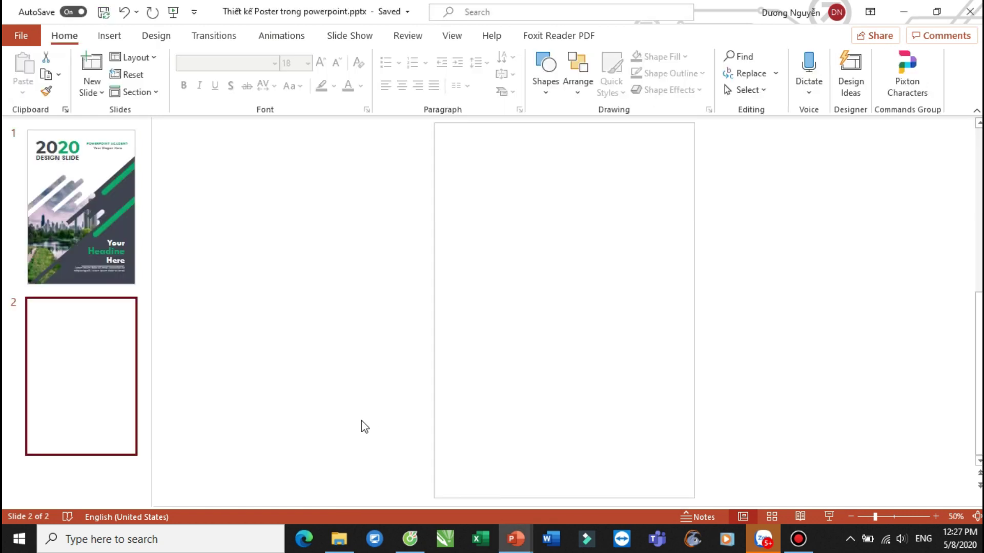
Inspect the diagonal image shape and headline text on slide 1, then open slide 2
{"action": "left_click", "coordinate": [114, 213]}
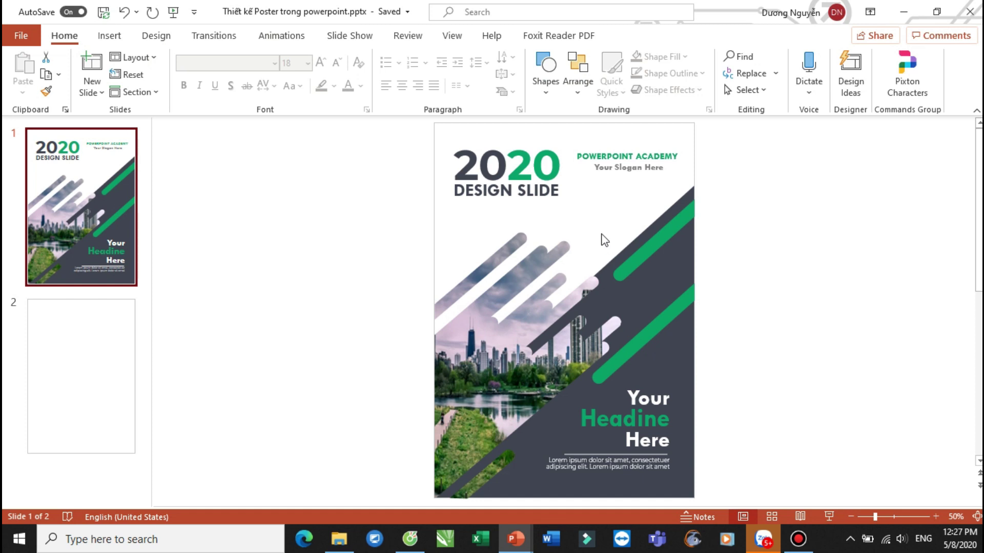
{"action": "left_click", "coordinate": [628, 272]}
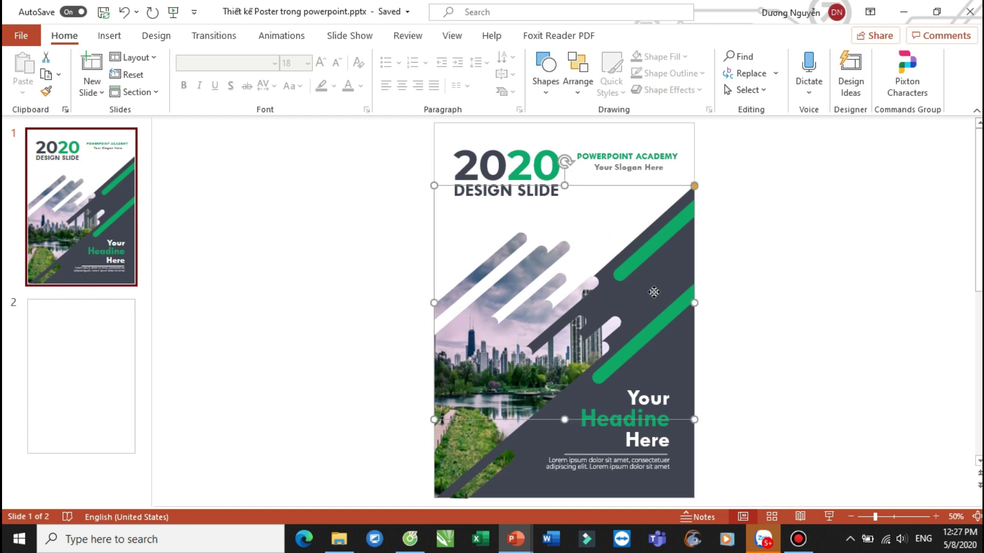
{"action": "left_click", "coordinate": [570, 458]}
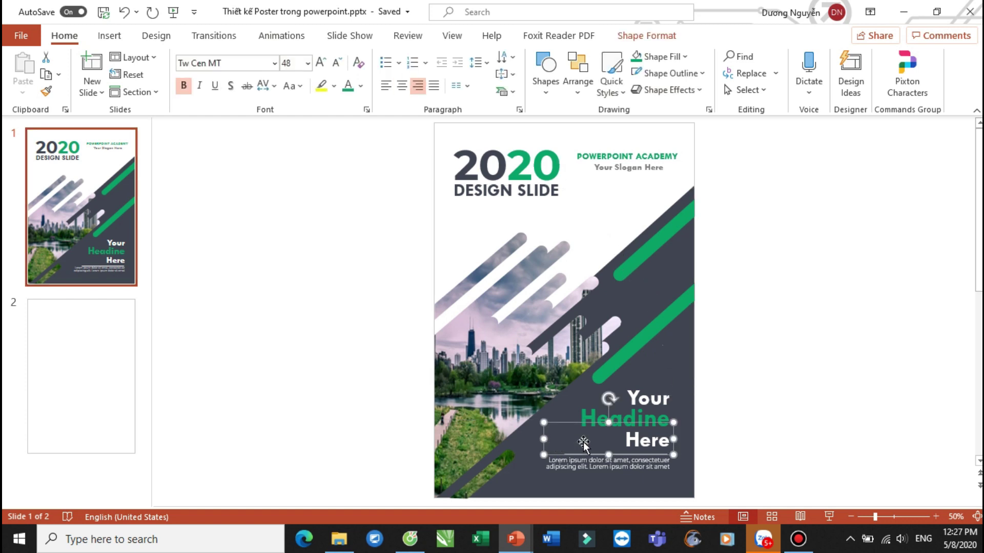
{"action": "left_click", "coordinate": [709, 400]}
{"action": "left_click_drag", "start_coordinate": [654, 433], "coordinate": [505, 486]}
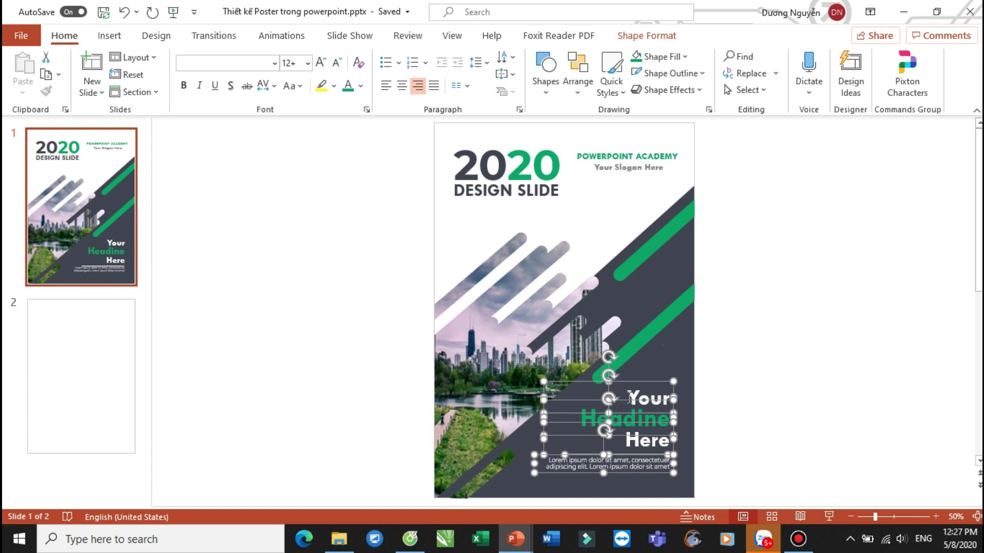
{"action": "left_click", "coordinate": [79, 383]}
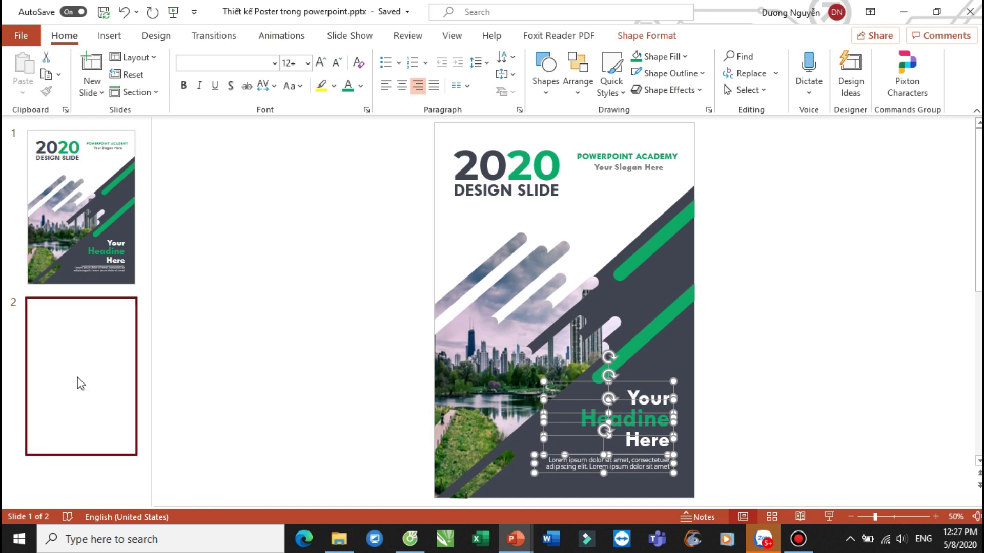
Draw a rectangle band across the bottom of slide 2
{"action": "left_click", "coordinate": [553, 101]}
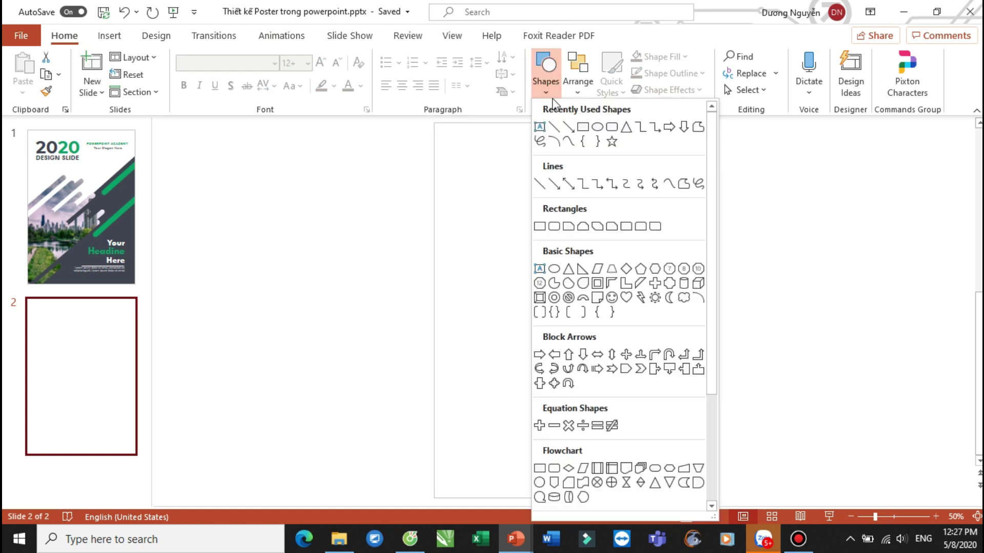
{"action": "left_click", "coordinate": [584, 129]}
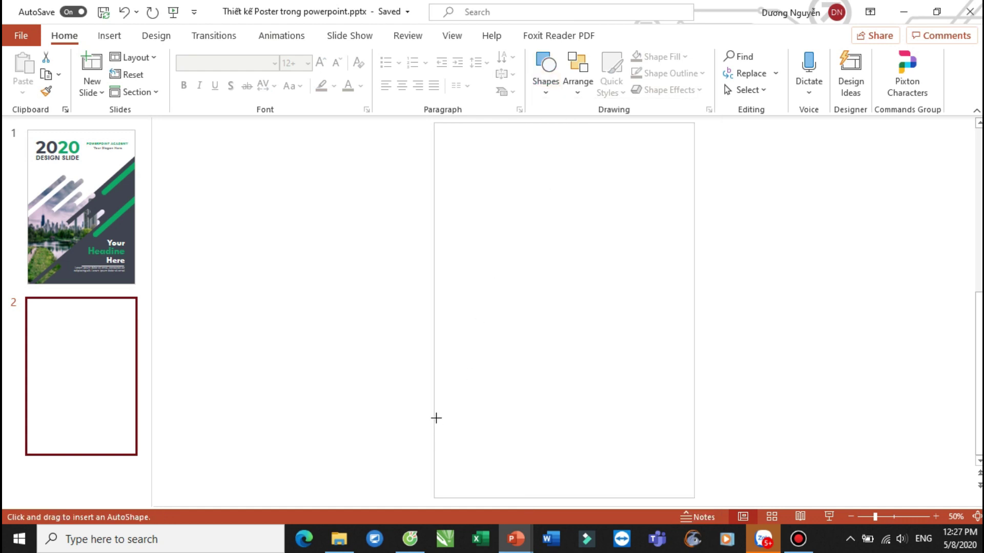
{"action": "left_click_drag", "start_coordinate": [434, 400], "coordinate": [695, 495]}
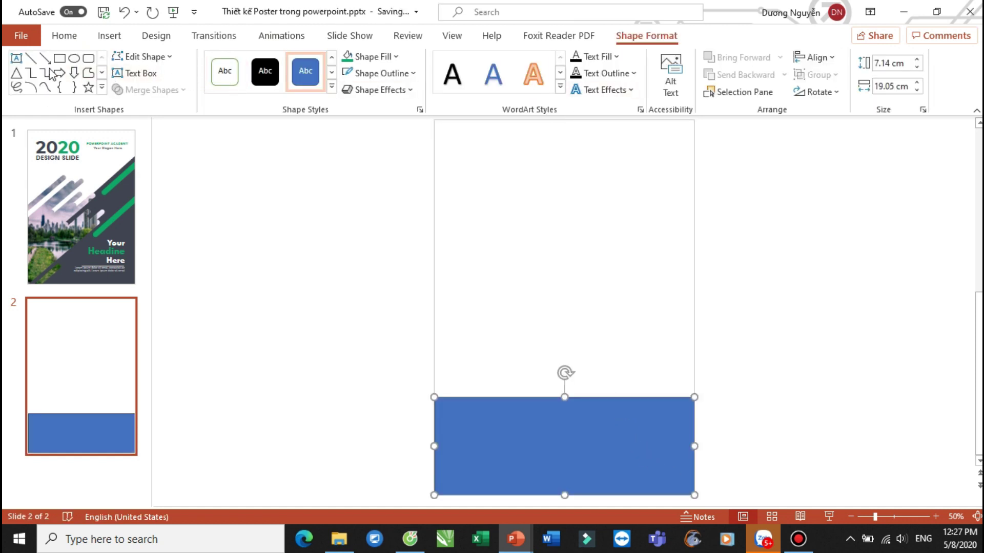
Draw a triangle above the band, widen it left, and move its peak to the right edge
{"action": "left_click", "coordinate": [16, 73]}
{"action": "left_click_drag", "start_coordinate": [468, 178], "coordinate": [694, 400]}
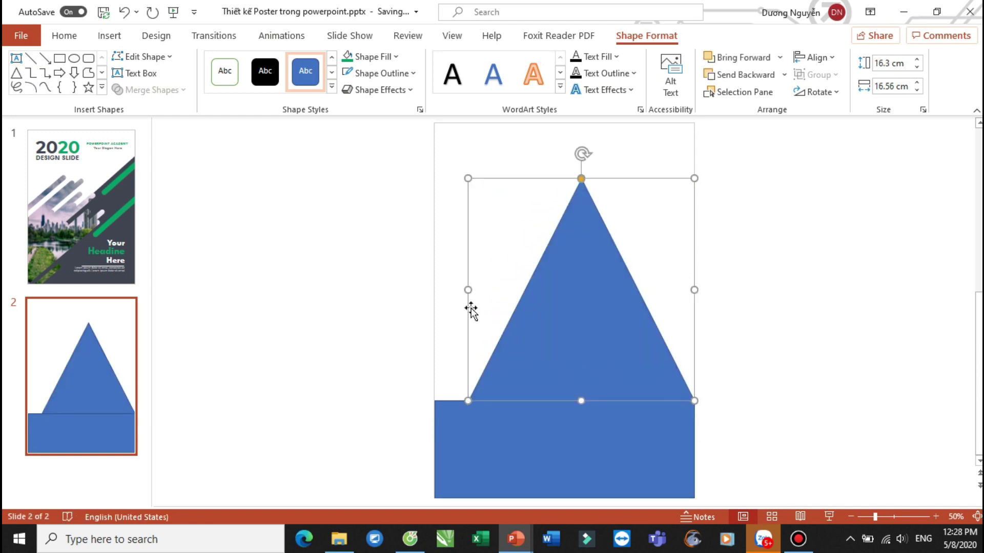
{"action": "left_click_drag", "start_coordinate": [468, 290], "coordinate": [434, 292]}
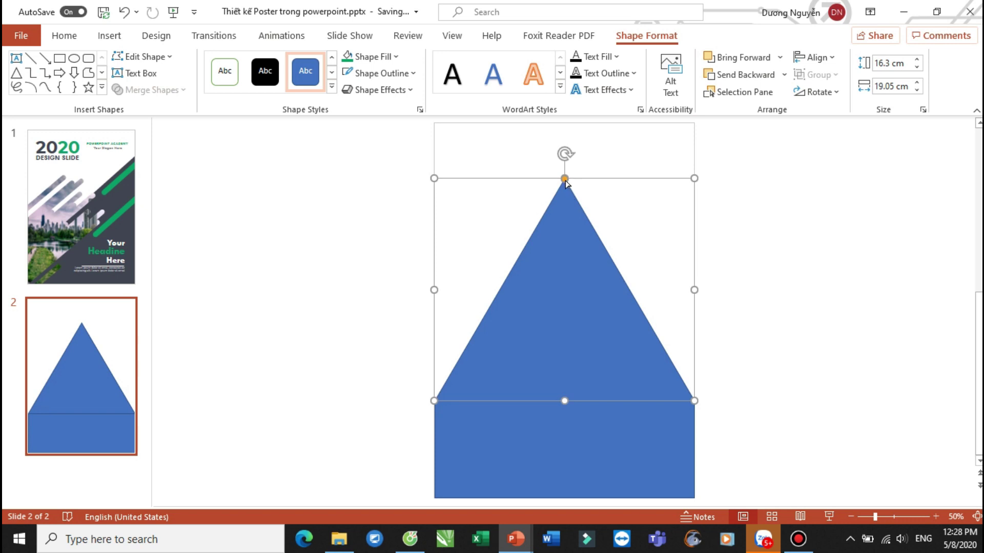
{"action": "left_click_drag", "start_coordinate": [564, 179], "coordinate": [686, 200]}
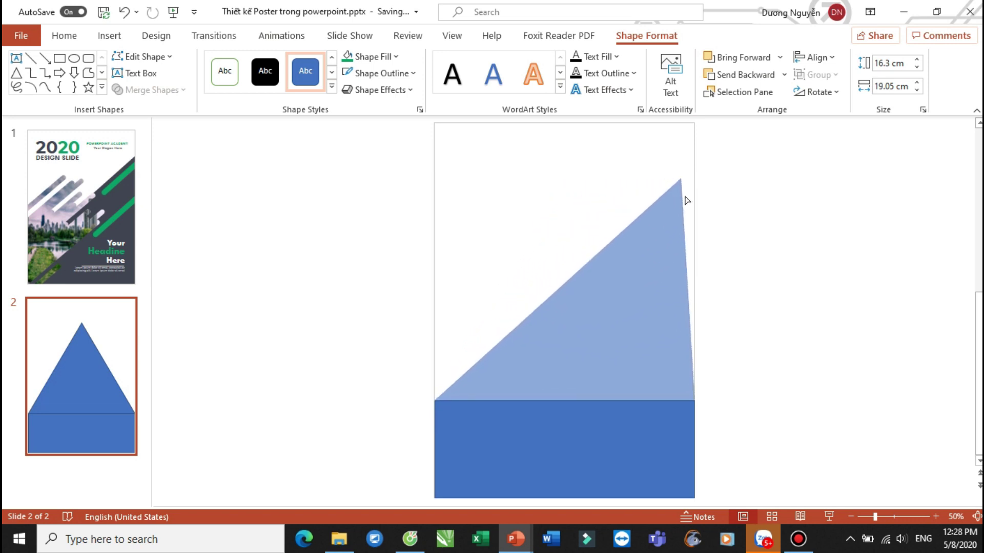
{"action": "left_click_drag", "start_coordinate": [686, 200], "coordinate": [697, 199]}
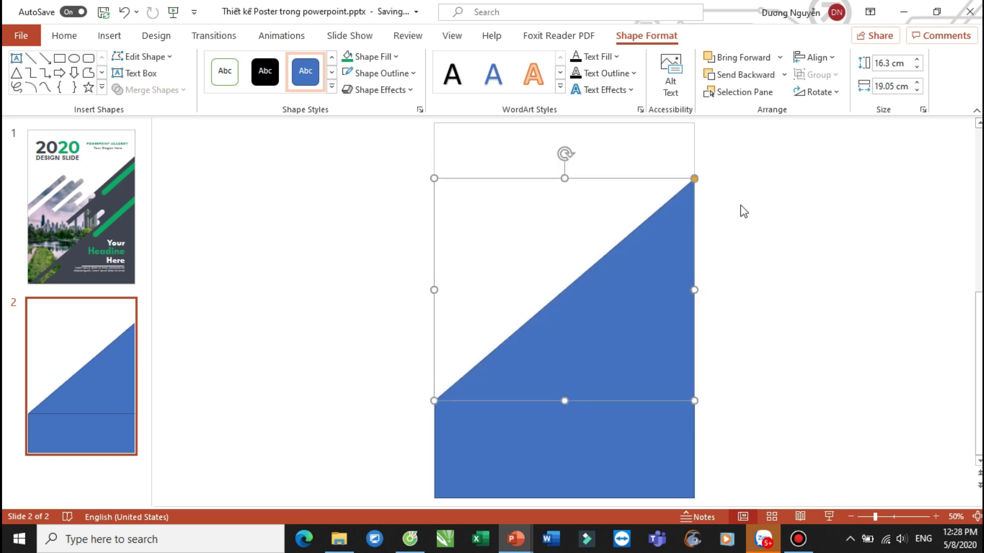
{"action": "left_click", "coordinate": [741, 207]}
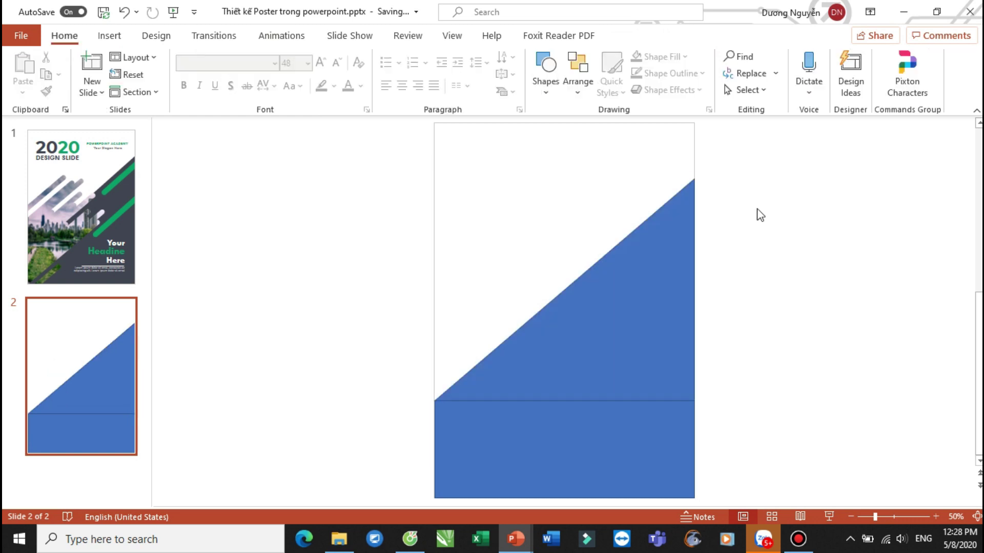
Set No Outline on the triangle and bottom rectangle, then view slide 1 for reference
{"action": "left_click", "coordinate": [611, 337]}
{"action": "left_click", "coordinate": [633, 441], "text": "shift"}
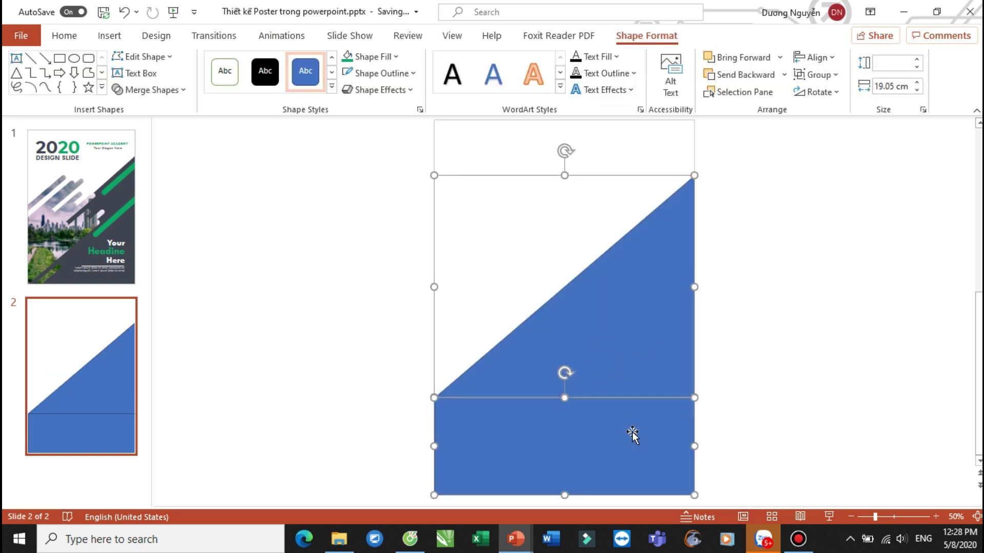
{"action": "left_click", "coordinate": [378, 74]}
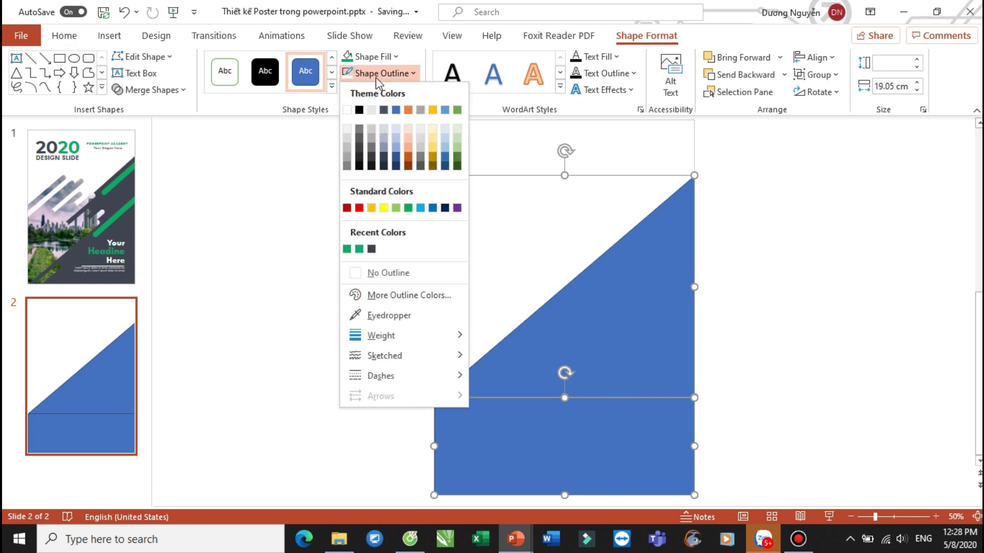
{"action": "left_click", "coordinate": [387, 273]}
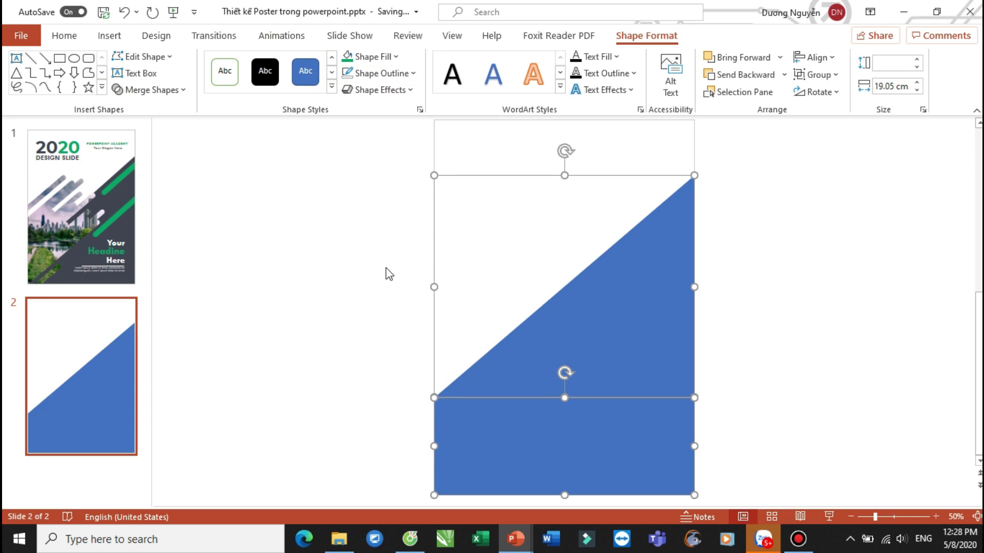
{"action": "left_click", "coordinate": [389, 274]}
{"action": "left_click", "coordinate": [102, 231]}
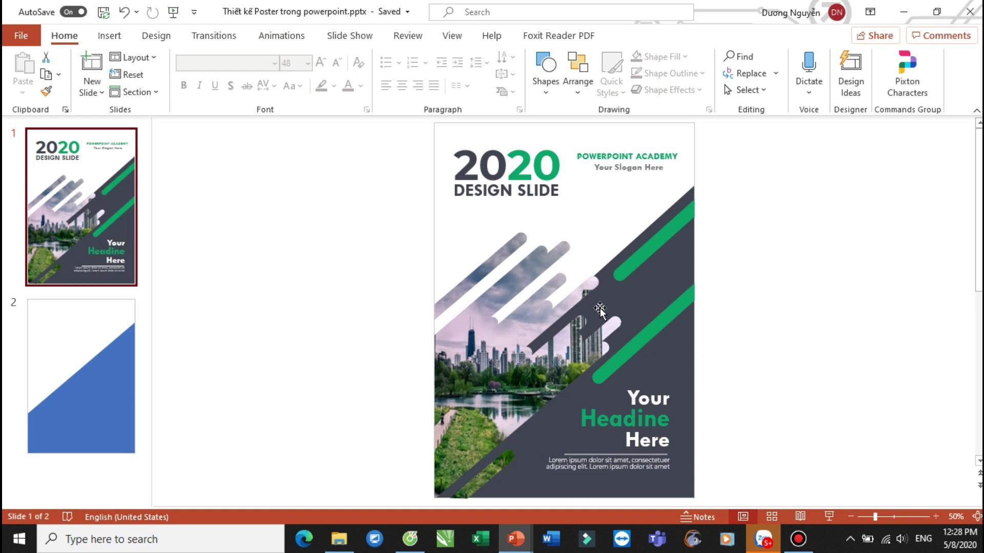
Draw a tall thin rounded rectangle on slide 2 and make its top fully rounded
{"action": "left_click", "coordinate": [128, 408]}
{"action": "left_click", "coordinate": [547, 95]}
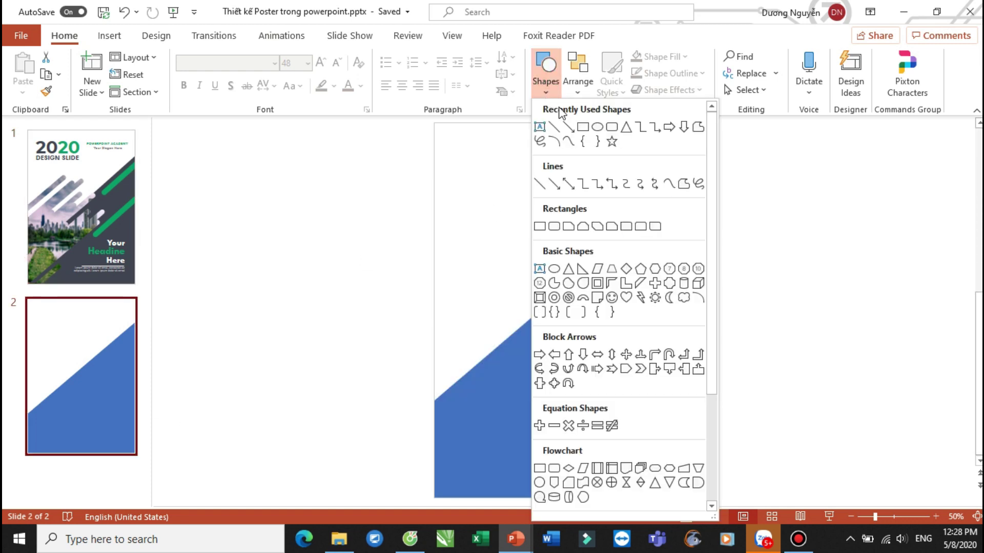
{"action": "left_click", "coordinate": [611, 128]}
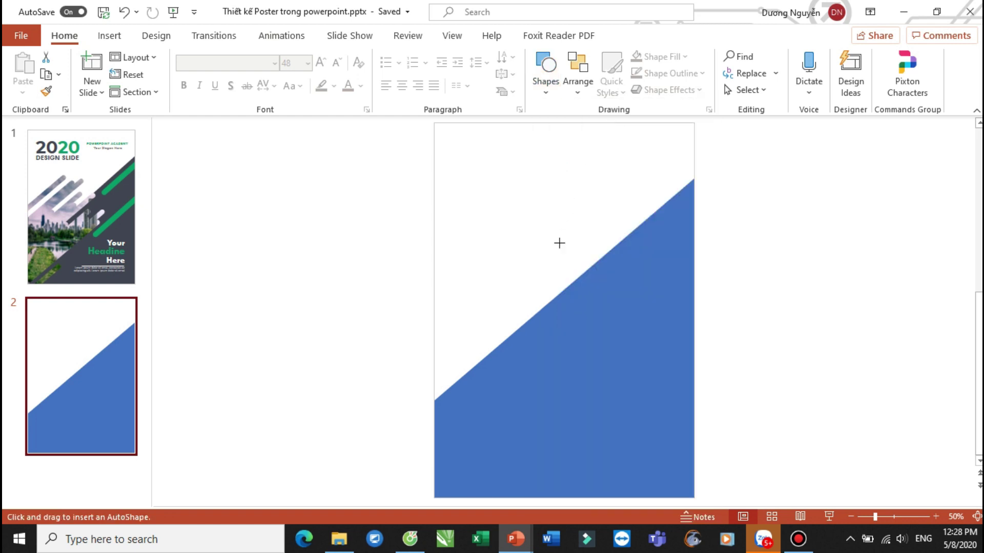
{"action": "left_click_drag", "start_coordinate": [494, 203], "coordinate": [508, 422]}
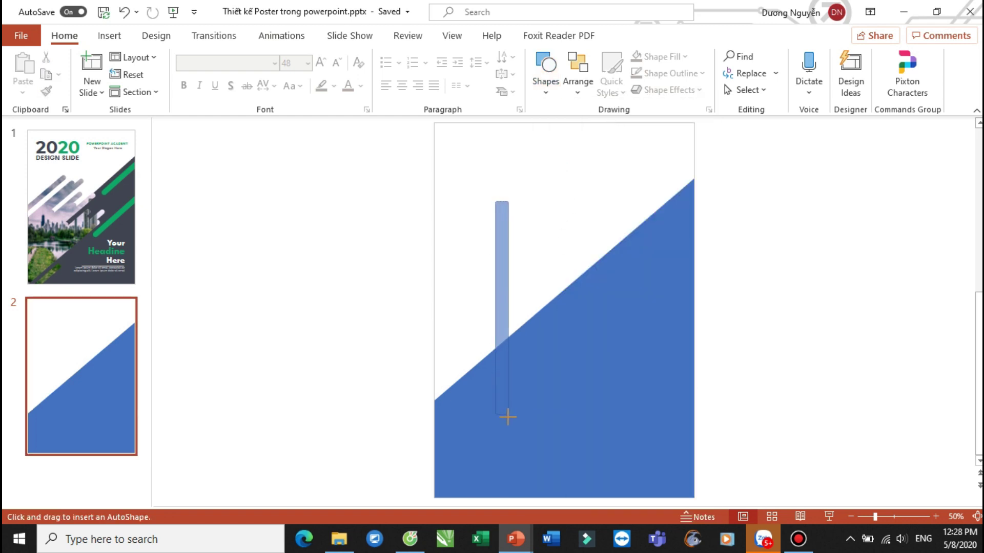
{"action": "left_click_drag", "start_coordinate": [507, 425], "coordinate": [507, 424]}
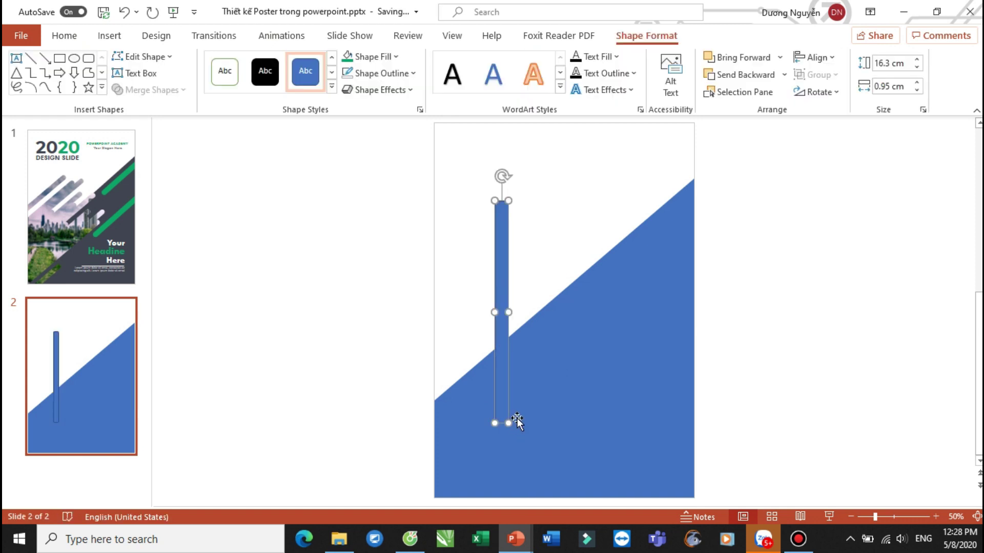
{"action": "scroll", "coordinate": [502, 175], "scroll_direction": "up", "scroll_amount": 3, "text": "ctrl"}
{"action": "scroll", "coordinate": [502, 175], "scroll_direction": "up", "scroll_amount": 5, "text": "ctrl"}
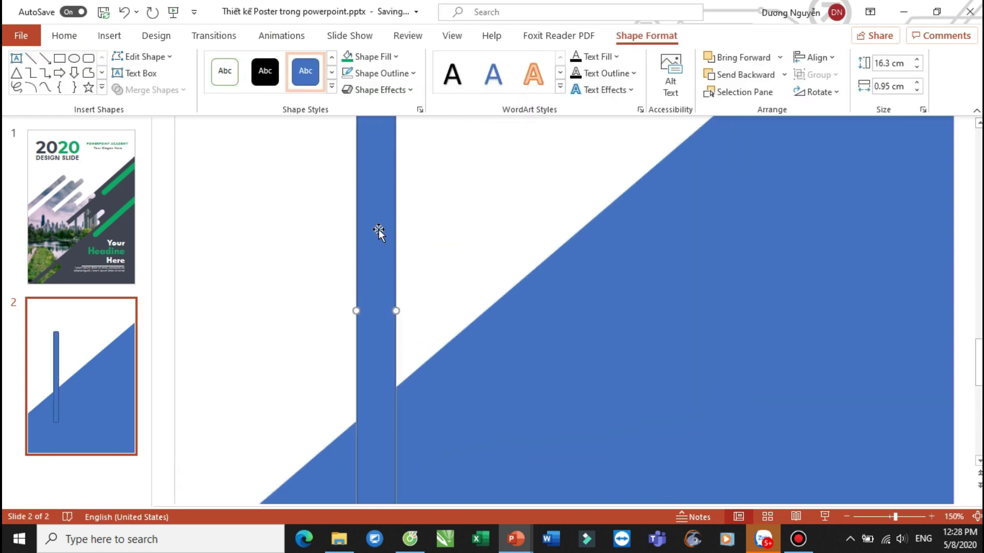
{"action": "left_click_drag", "start_coordinate": [364, 190], "coordinate": [424, 198]}
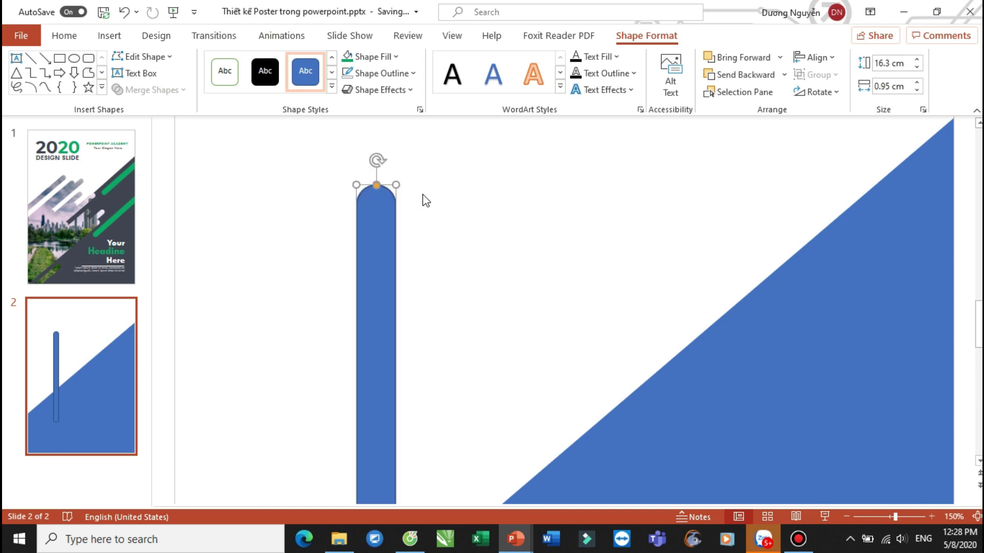
{"action": "key", "text": "Escape"}
Stretch the rounded bar down toward the slide bottom to 20.92 cm tall
{"action": "left_click", "coordinate": [398, 219]}
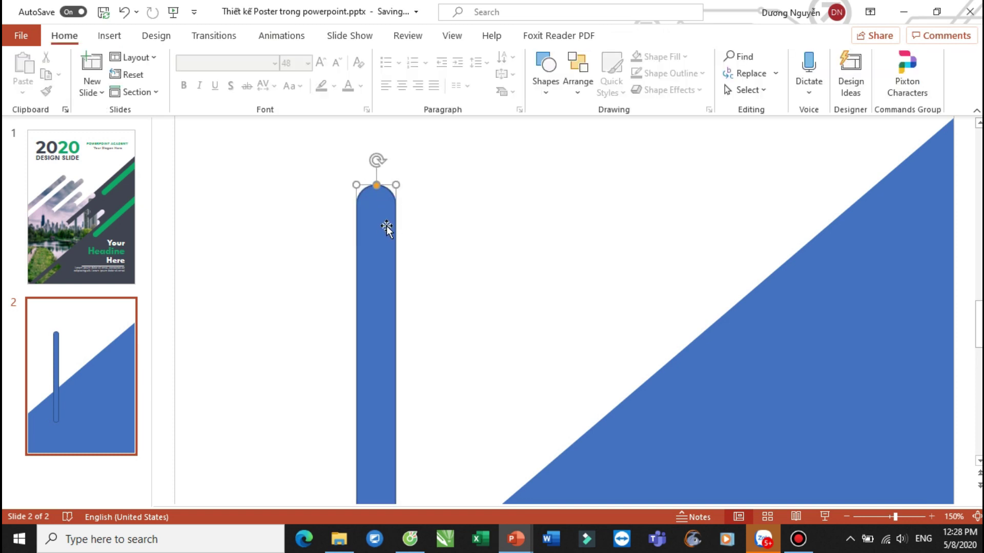
{"action": "scroll", "coordinate": [392, 202], "scroll_direction": "down", "scroll_amount": 4}
{"action": "scroll", "coordinate": [461, 225], "scroll_direction": "down", "scroll_amount": 1}
{"action": "scroll", "coordinate": [466, 233], "scroll_direction": "down", "scroll_amount": 2}
{"action": "scroll", "coordinate": [477, 352], "scroll_direction": "down", "scroll_amount": 2}
{"action": "scroll", "coordinate": [476, 352], "scroll_direction": "up", "scroll_amount": 4}
{"action": "scroll", "coordinate": [469, 368], "scroll_direction": "down", "scroll_amount": 2}
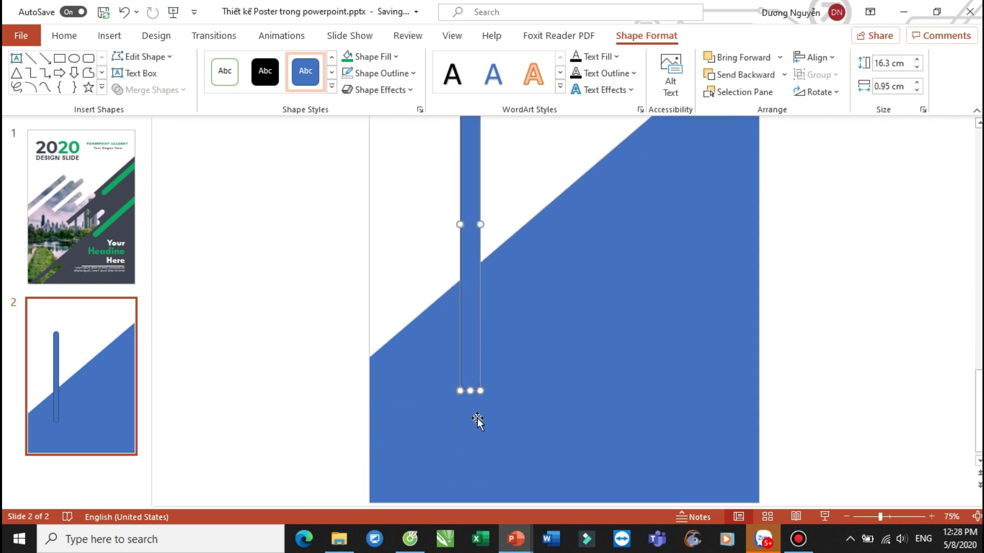
{"action": "left_click_drag", "start_coordinate": [470, 391], "coordinate": [471, 436]}
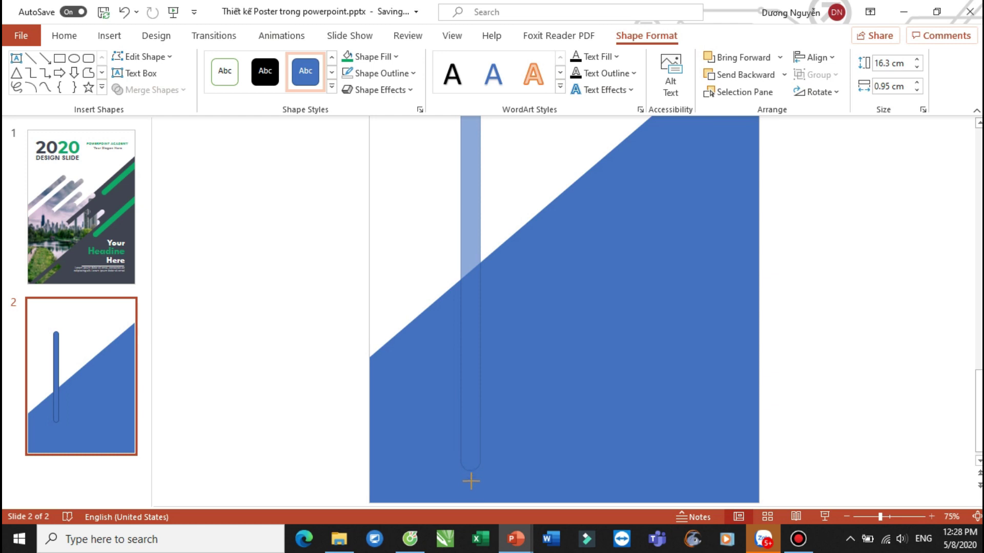
{"action": "left_click_drag", "start_coordinate": [470, 484], "coordinate": [471, 485]}
{"action": "scroll", "coordinate": [485, 435], "scroll_direction": "down", "scroll_amount": 3}
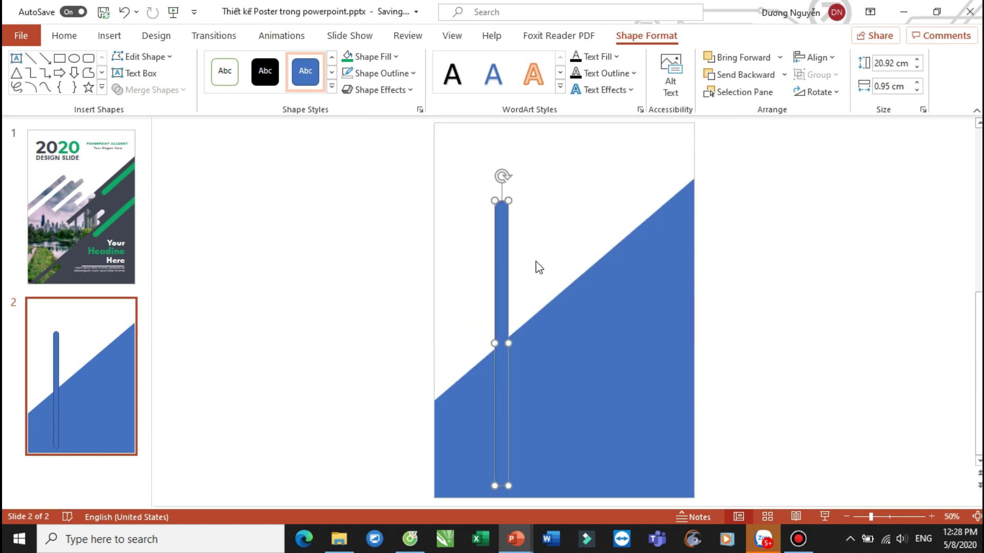
Fill the rounded bar with yellow and give it No Outline
{"action": "left_click", "coordinate": [369, 59]}
{"action": "left_click", "coordinate": [372, 191]}
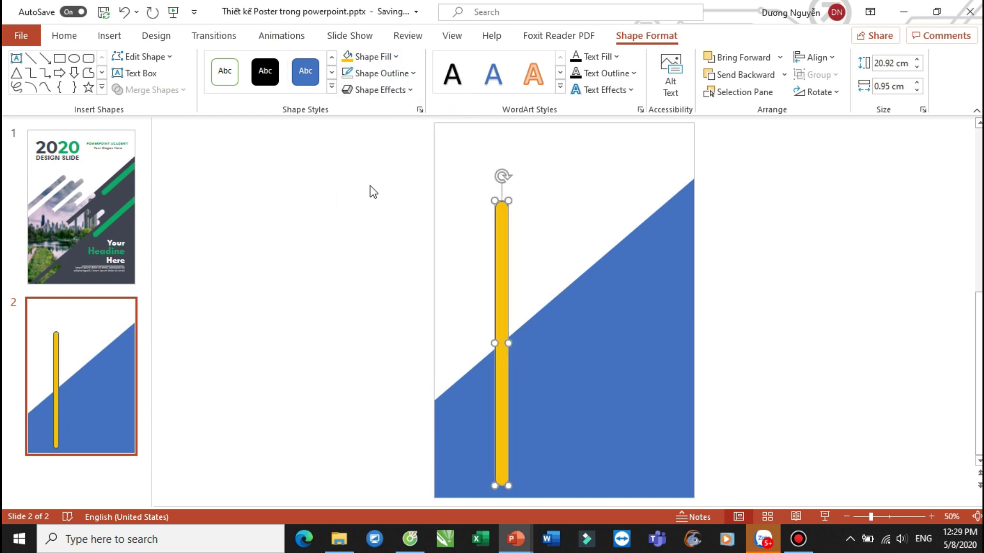
{"action": "left_click", "coordinate": [372, 77]}
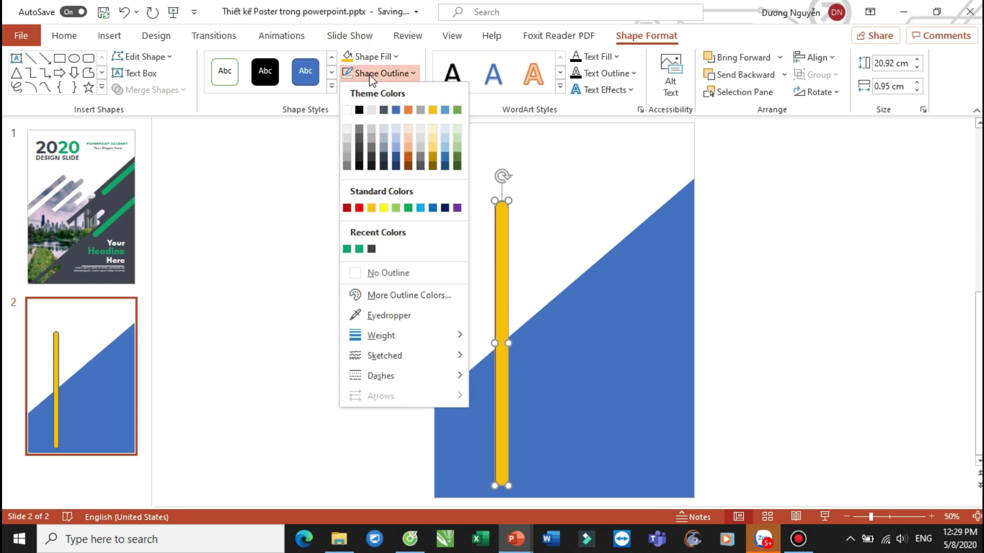
{"action": "left_click", "coordinate": [392, 272]}
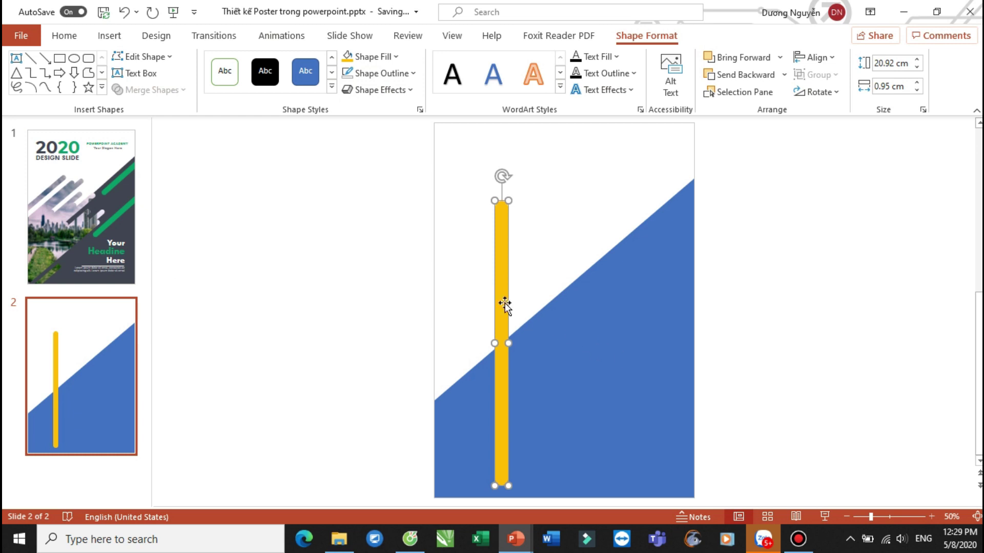
Duplicate the yellow bar several times, placing copies side by side at staggered heights
{"action": "left_click_drag", "start_coordinate": [503, 307], "coordinate": [521, 322]}
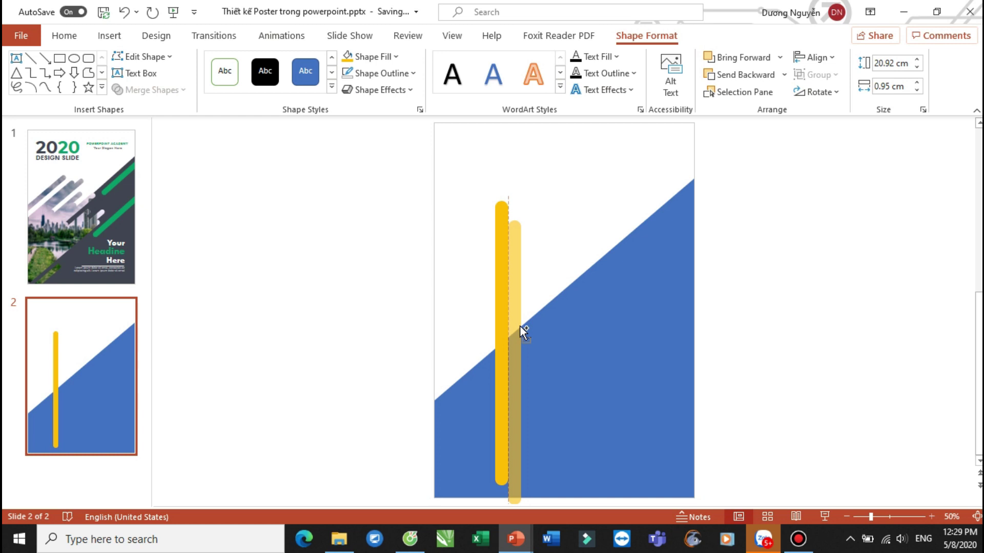
{"action": "mouse_move", "coordinate": [521, 321]}
{"action": "left_mouse_down"}
{"action": "mouse_move", "coordinate": [519, 269]}
{"action": "mouse_move", "coordinate": [529, 292]}
{"action": "left_mouse_up"}
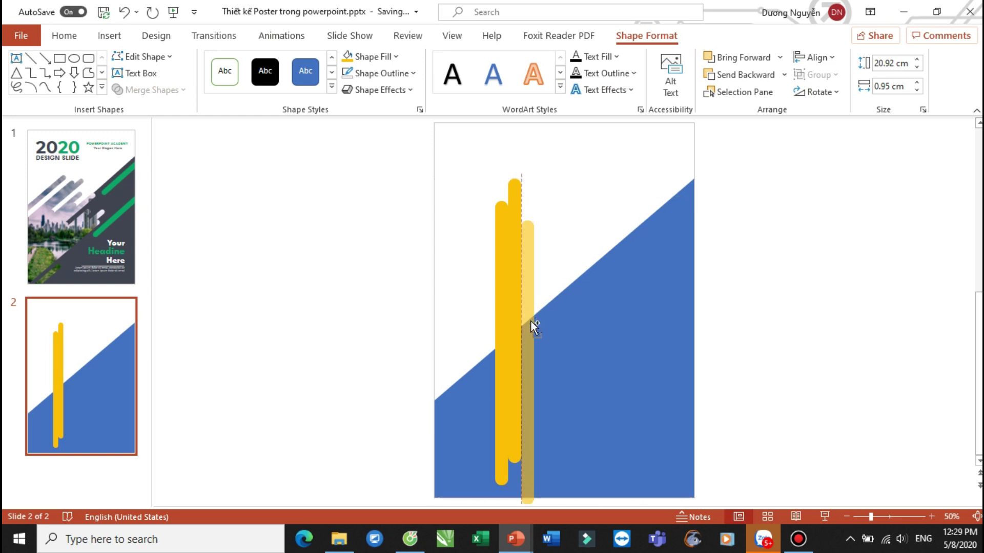
{"action": "mouse_move", "coordinate": [530, 292]}
{"action": "left_mouse_down"}
{"action": "mouse_move", "coordinate": [529, 336]}
{"action": "mouse_move", "coordinate": [542, 290]}
{"action": "left_mouse_up"}
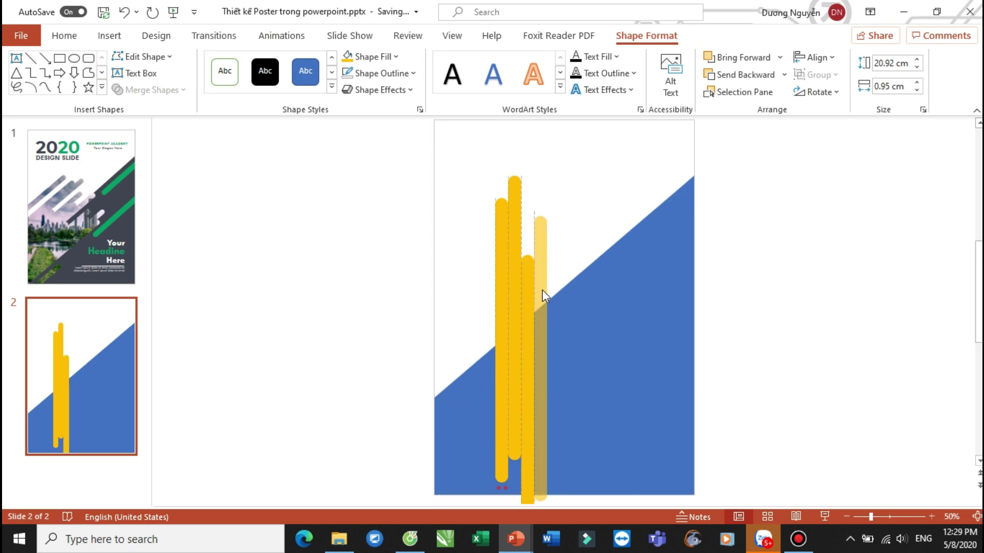
{"action": "mouse_move", "coordinate": [543, 290]}
{"action": "left_mouse_down"}
{"action": "mouse_move", "coordinate": [560, 241]}
{"action": "mouse_move", "coordinate": [560, 378]}
{"action": "mouse_move", "coordinate": [575, 259]}
{"action": "mouse_move", "coordinate": [573, 280]}
{"action": "left_mouse_up"}
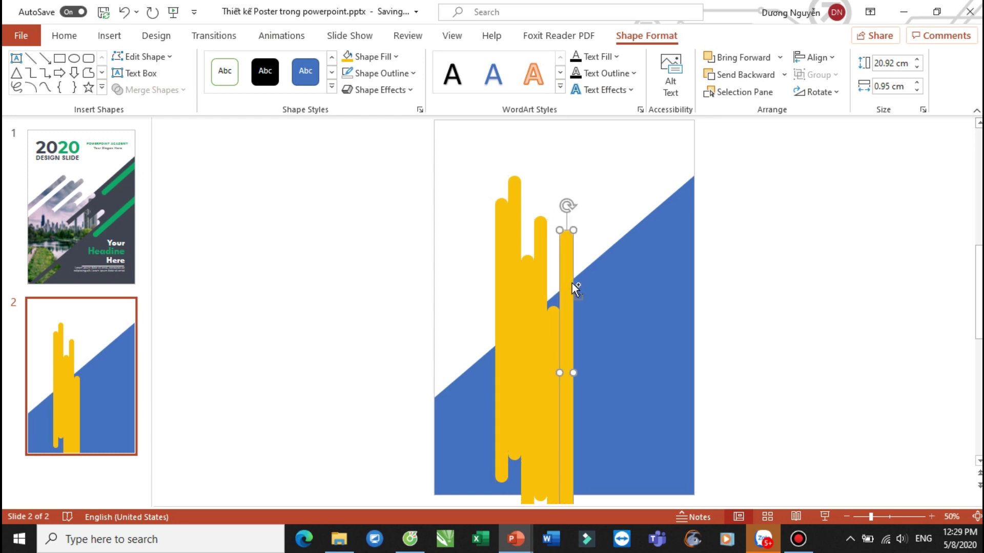
{"action": "mouse_move", "coordinate": [568, 280]}
{"action": "left_mouse_down"}
{"action": "mouse_move", "coordinate": [582, 259]}
{"action": "mouse_move", "coordinate": [608, 302]}
{"action": "mouse_move", "coordinate": [620, 273]}
{"action": "mouse_move", "coordinate": [620, 354]}
{"action": "mouse_move", "coordinate": [627, 312]}
{"action": "left_mouse_up"}
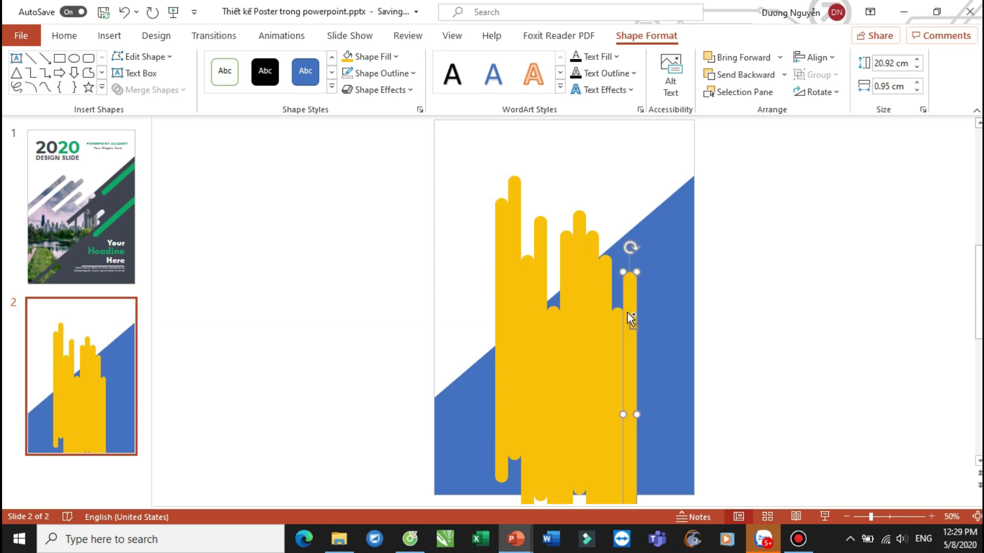
{"action": "left_click", "coordinate": [758, 282]}
{"action": "scroll", "coordinate": [720, 281], "scroll_direction": "down", "scroll_amount": 2}
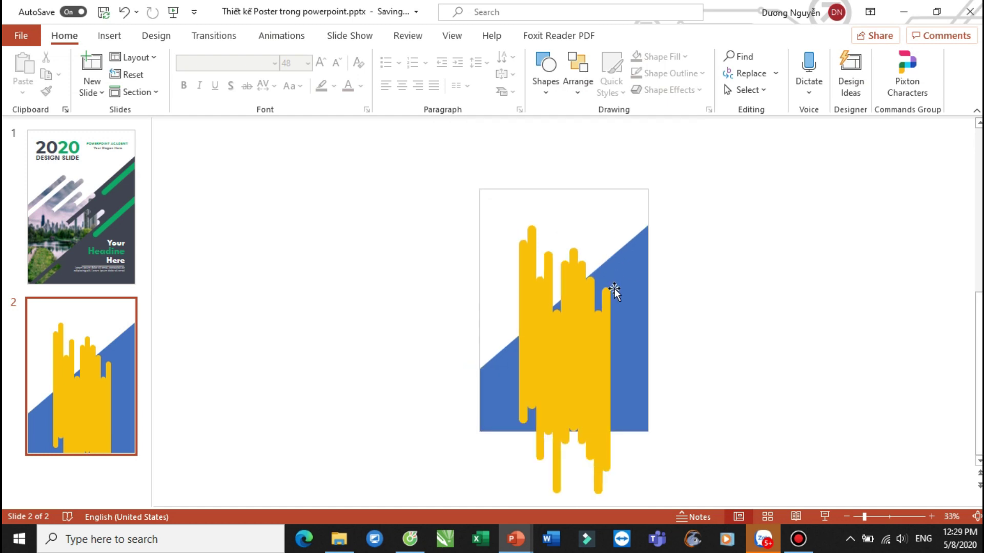
Select all yellow bars and Union them into one 30.6 × 10.35 cm shape
{"action": "mouse_move", "coordinate": [424, 202]}
{"action": "left_mouse_down"}
{"action": "mouse_move", "coordinate": [621, 409]}
{"action": "mouse_move", "coordinate": [627, 503]}
{"action": "left_mouse_up"}
{"action": "scroll", "coordinate": [647, 395], "scroll_direction": "up", "scroll_amount": 2}
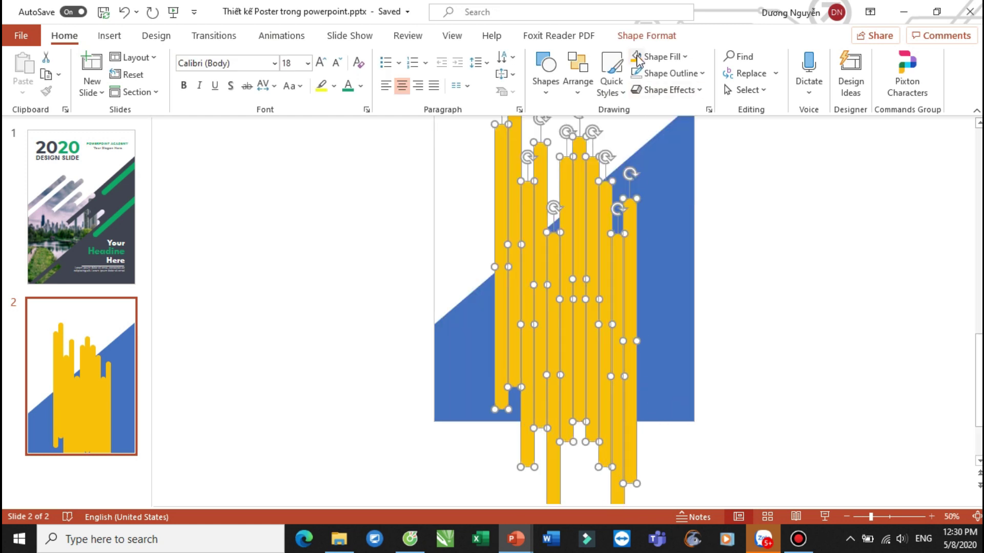
{"action": "left_click", "coordinate": [654, 42]}
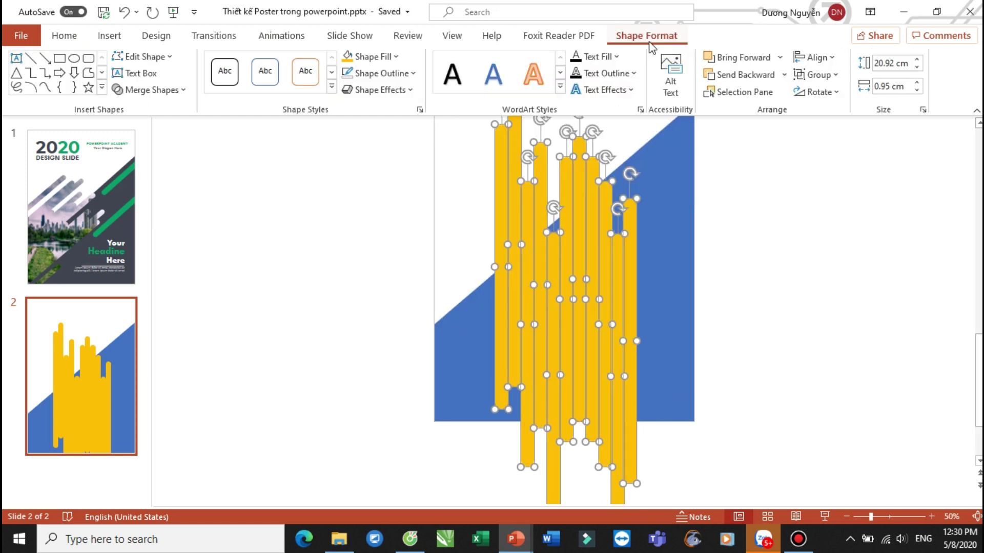
{"action": "left_click", "coordinate": [156, 91]}
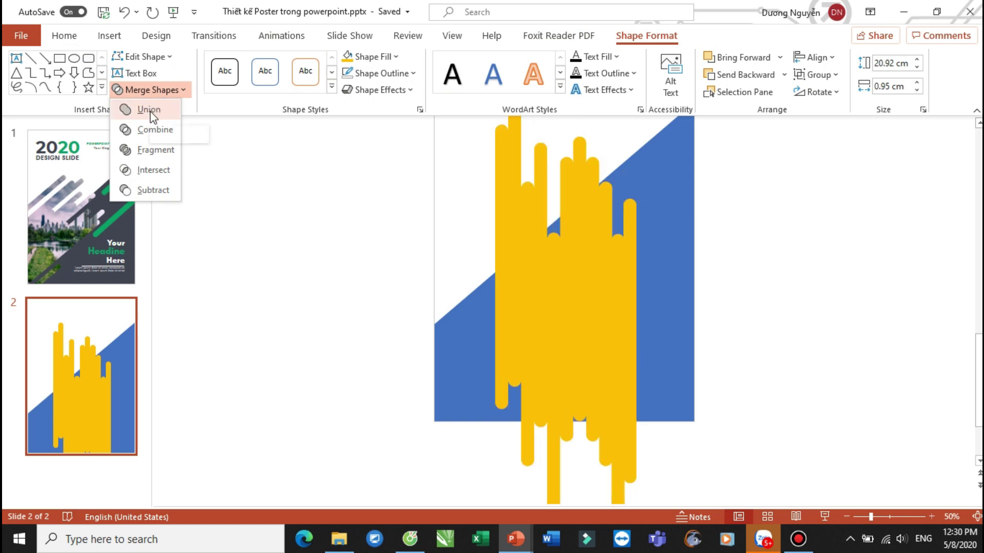
{"action": "left_click", "coordinate": [149, 110]}
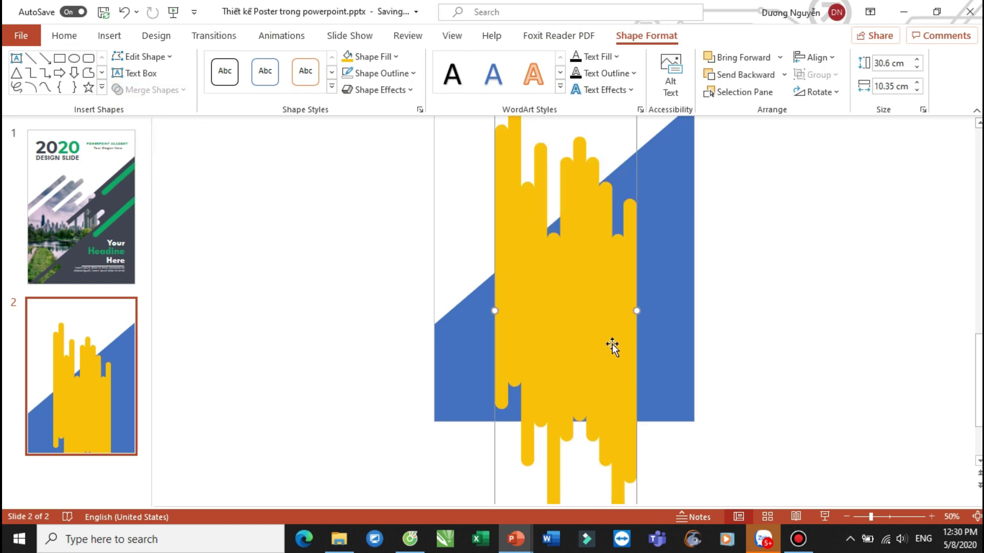
{"action": "scroll", "coordinate": [612, 343], "scroll_direction": "down", "scroll_amount": 2}
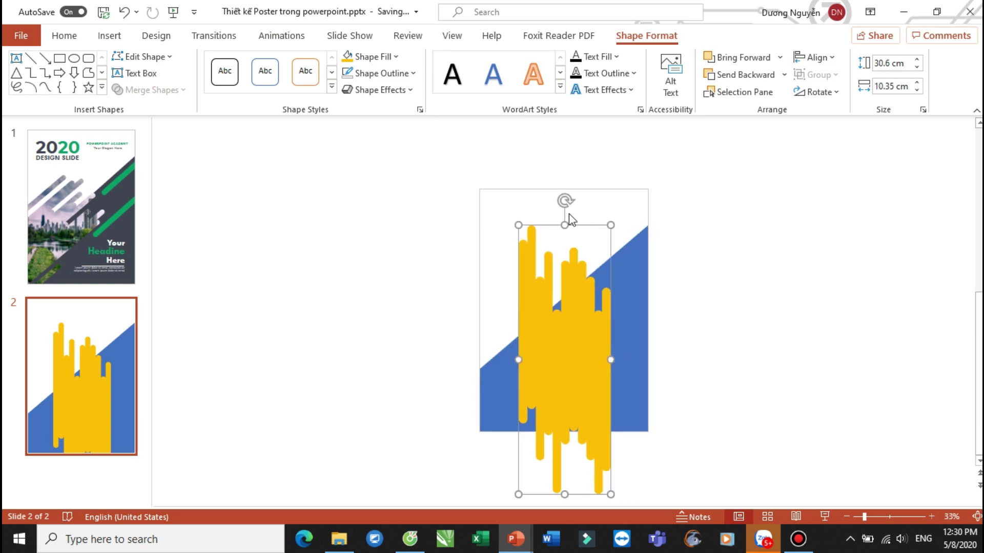
Rotate the merged yellow shape clockwise to a diagonal angle
{"action": "mouse_move", "coordinate": [563, 199]}
{"action": "left_mouse_down"}
{"action": "mouse_move", "coordinate": [667, 245]}
{"action": "mouse_move", "coordinate": [679, 262]}
{"action": "left_mouse_up"}
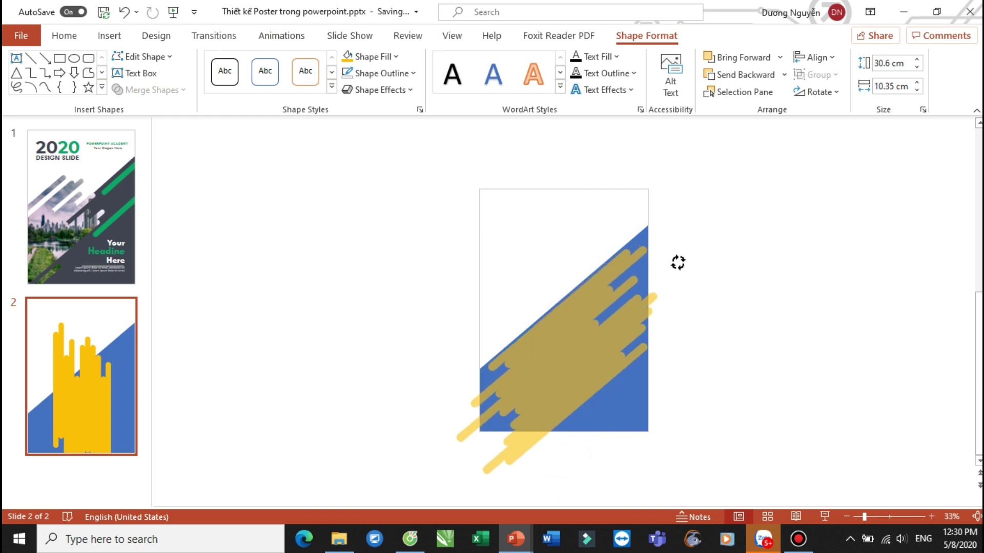
{"action": "left_click_drag", "start_coordinate": [678, 262], "coordinate": [676, 267]}
{"action": "scroll", "coordinate": [613, 272], "scroll_direction": "up", "scroll_amount": 3, "text": "ctrl"}
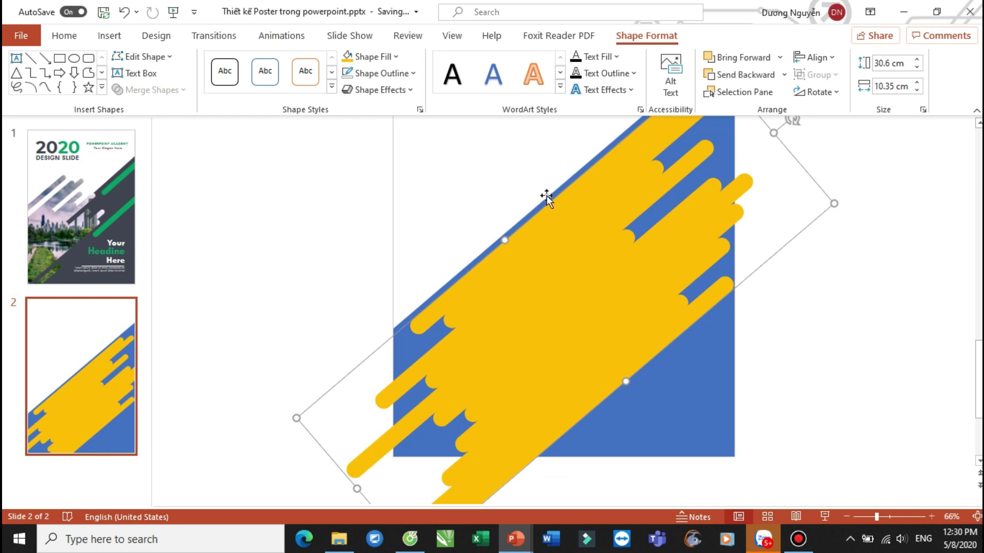
Move the yellow shape left and down along the blue triangle's slanted edge, past the lower-left
{"action": "mouse_move", "coordinate": [536, 261]}
{"action": "left_mouse_down"}
{"action": "mouse_move", "coordinate": [425, 252]}
{"action": "mouse_move", "coordinate": [431, 222]}
{"action": "mouse_move", "coordinate": [431, 231]}
{"action": "left_mouse_up"}
{"action": "scroll", "coordinate": [492, 253], "scroll_direction": "down", "scroll_amount": 3, "text": "ctrl"}
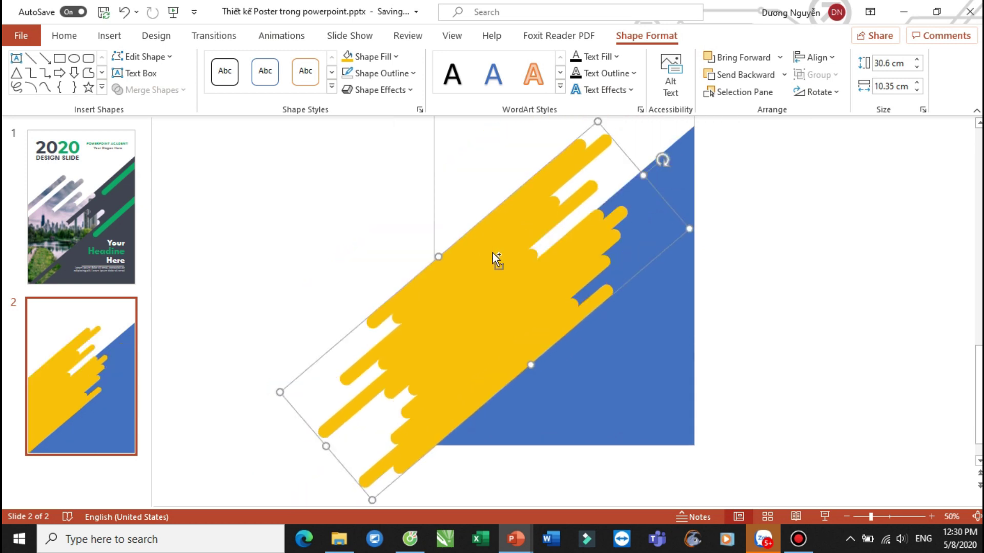
{"action": "left_click", "coordinate": [690, 293]}
{"action": "scroll", "coordinate": [626, 281], "scroll_direction": "up", "scroll_amount": 2, "text": "ctrl"}
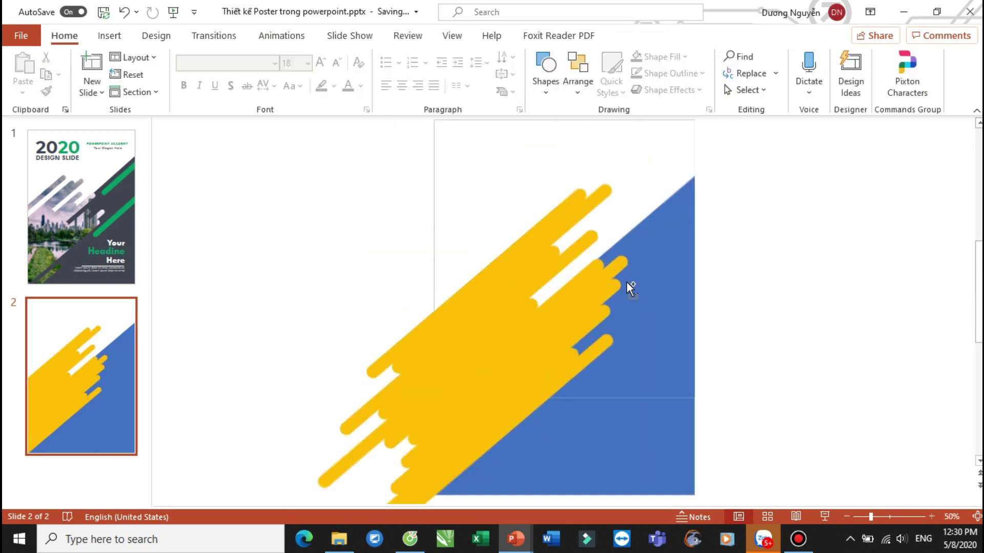
{"action": "left_click_drag", "start_coordinate": [522, 263], "coordinate": [505, 283]}
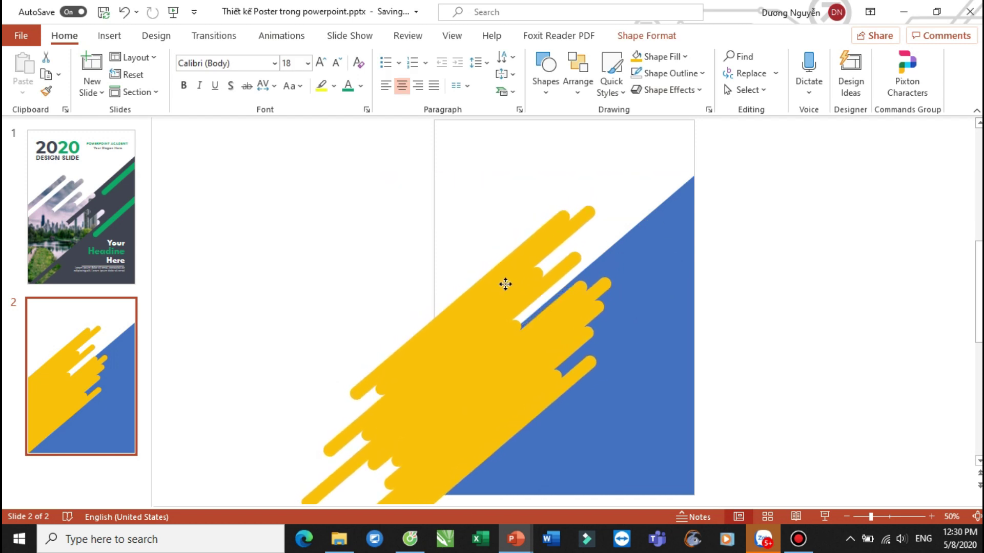
{"action": "left_click_drag", "start_coordinate": [507, 285], "coordinate": [506, 284]}
{"action": "left_click", "coordinate": [370, 247]}
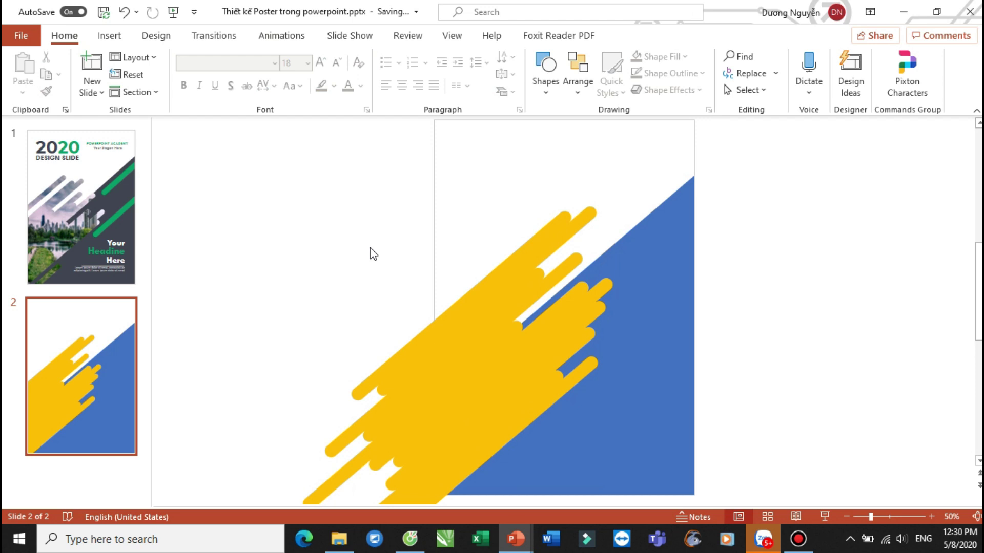
{"action": "scroll", "coordinate": [515, 248], "scroll_direction": "down", "scroll_amount": 2, "text": "ctrl"}
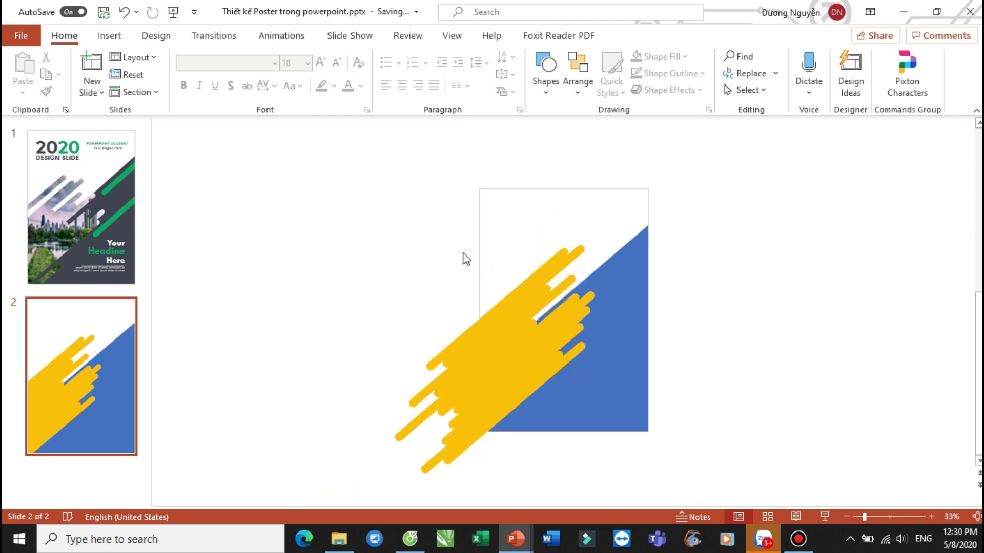
{"action": "left_click", "coordinate": [546, 95]}
Trim the yellow shape's overhang past the left edge by subtracting a covering rectangle
{"action": "left_click", "coordinate": [582, 128]}
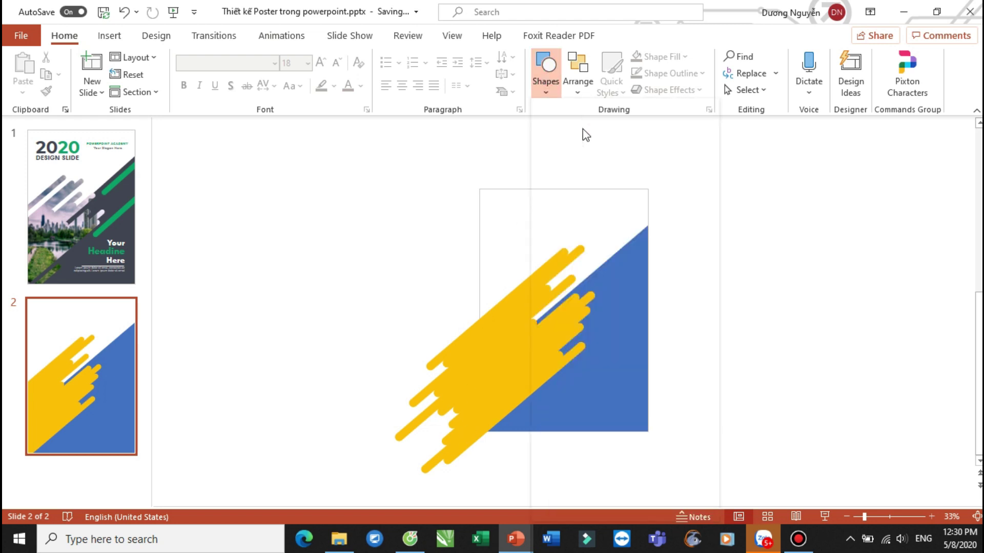
{"action": "left_click_drag", "start_coordinate": [330, 225], "coordinate": [478, 489]}
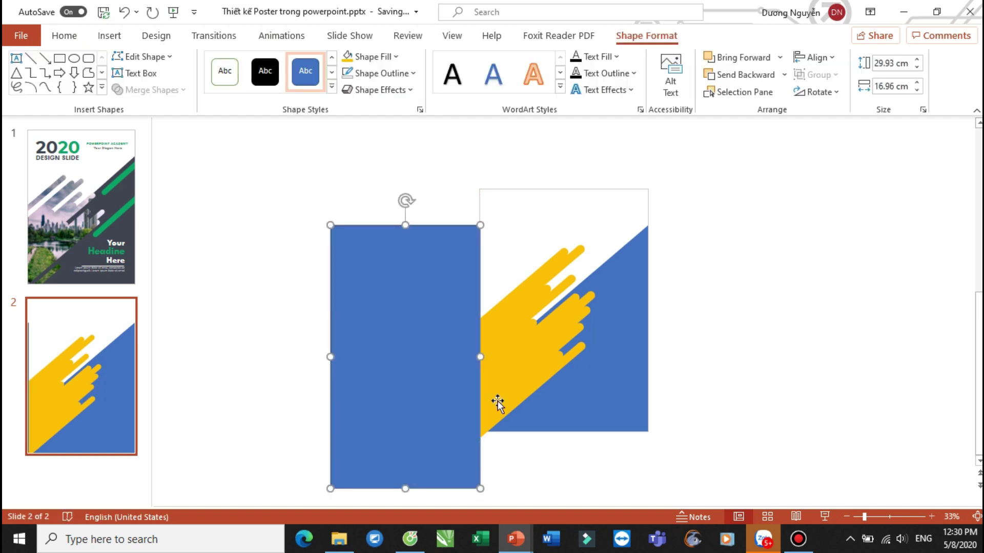
{"action": "left_click", "coordinate": [522, 332]}
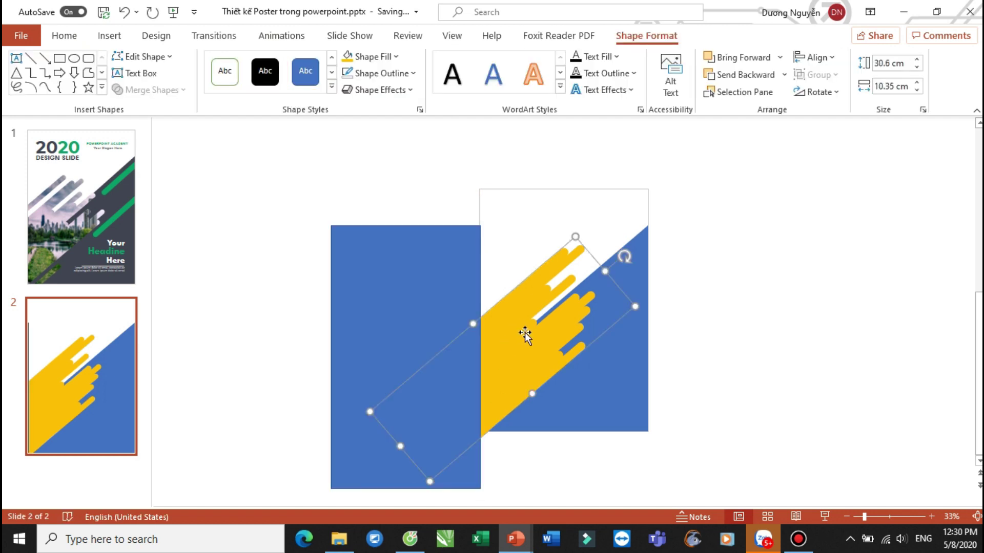
{"action": "left_click", "coordinate": [395, 284], "text": "shift"}
{"action": "left_click", "coordinate": [151, 91]}
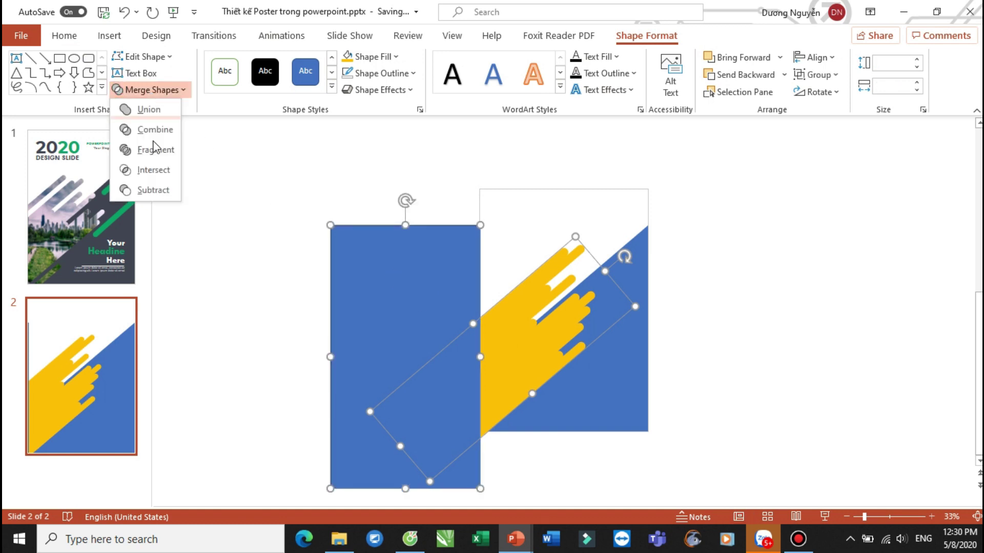
{"action": "left_click", "coordinate": [156, 189]}
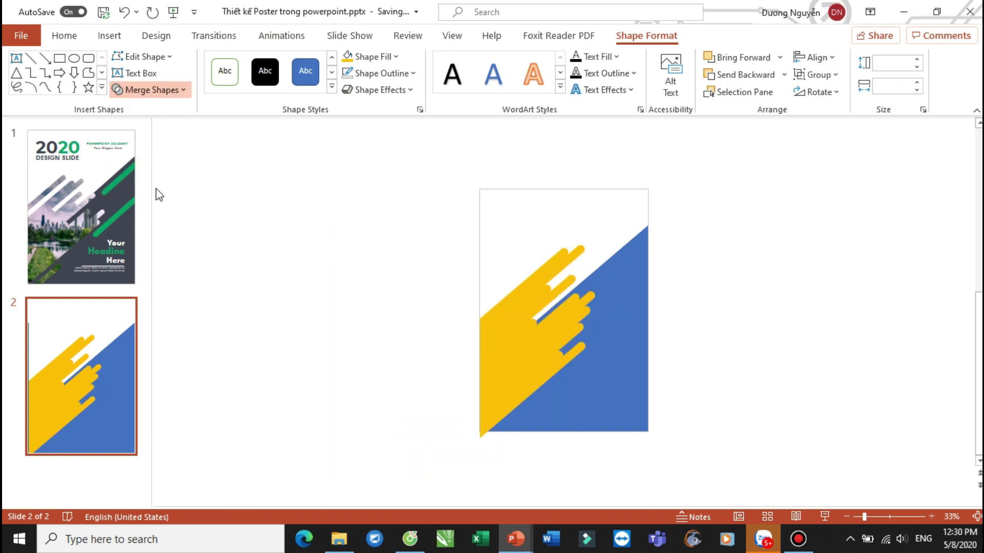
{"action": "left_click", "coordinate": [307, 263]}
{"action": "left_click_drag", "start_coordinate": [506, 386], "coordinate": [508, 388]}
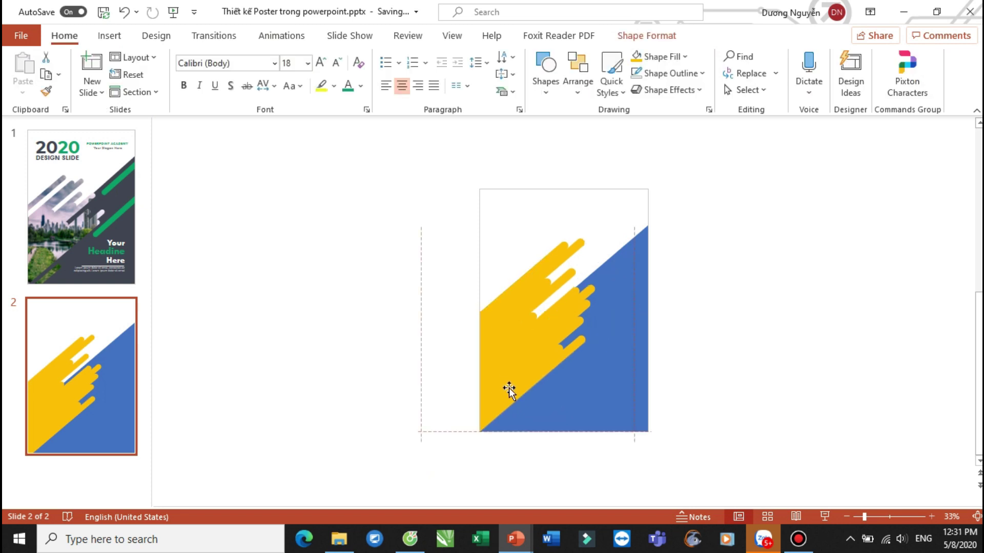
{"action": "left_click", "coordinate": [360, 338]}
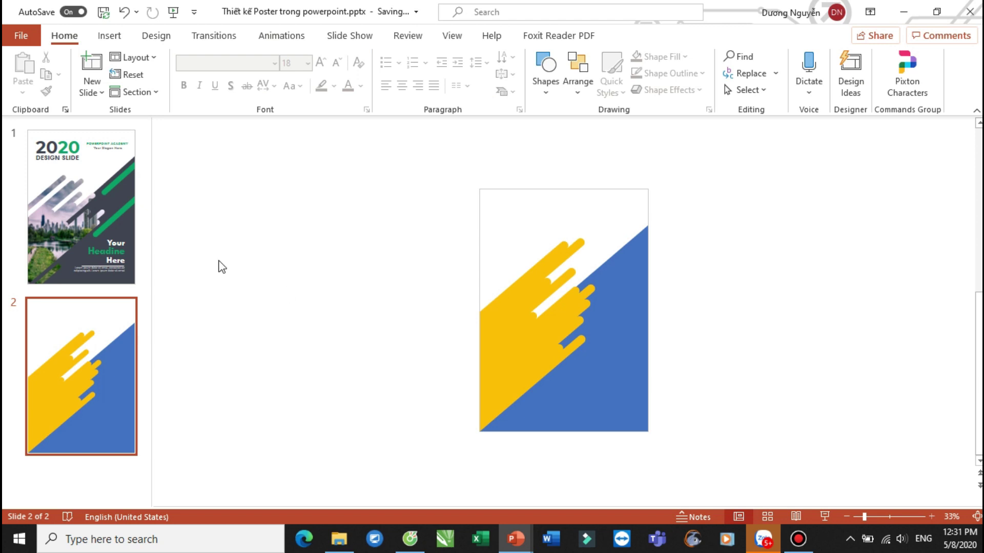
Check the green diagonal bar on reference slide 1, then return to slide 2
{"action": "key", "text": "Page_Up"}
{"action": "left_click", "coordinate": [631, 261]}
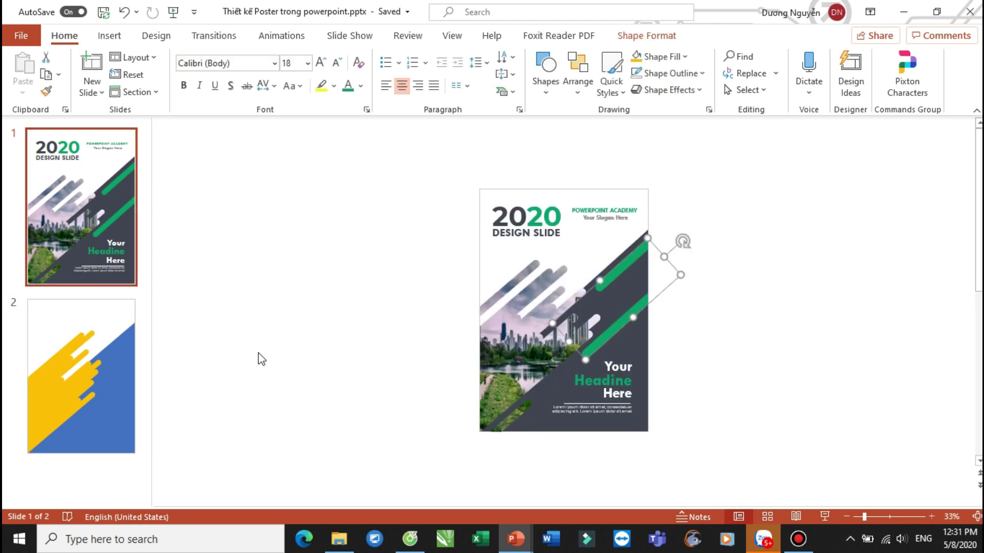
{"action": "left_click", "coordinate": [68, 364]}
{"action": "left_click", "coordinate": [547, 96]}
Draw a tall thin rounded-rectangle bar on the blue area with fully rounded ends
{"action": "left_click", "coordinate": [611, 127]}
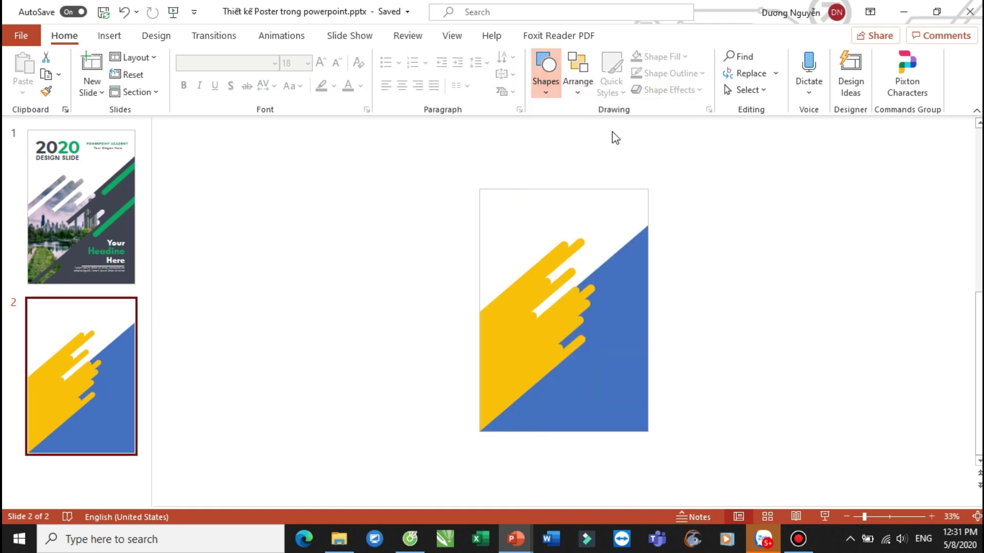
{"action": "left_click_drag", "start_coordinate": [615, 238], "coordinate": [622, 349]}
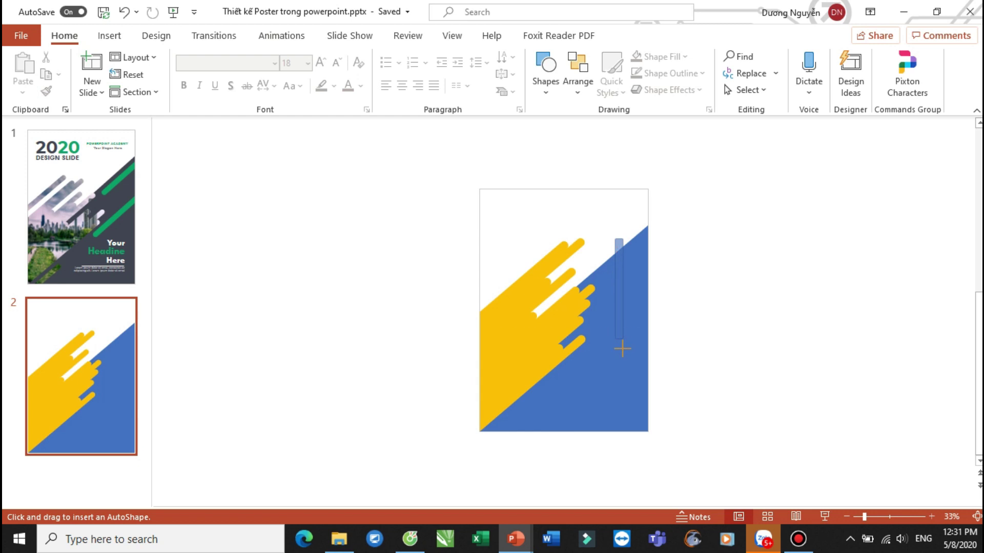
{"action": "left_click_drag", "start_coordinate": [623, 382], "coordinate": [623, 382]}
{"action": "scroll", "coordinate": [684, 324], "scroll_direction": "up", "scroll_amount": 3, "text": "ctrl"}
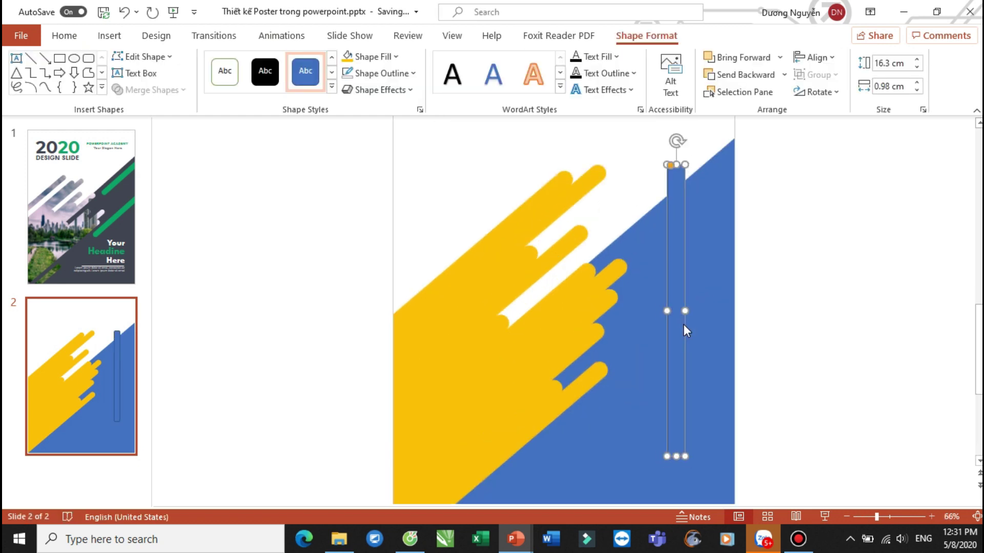
{"action": "scroll", "coordinate": [680, 247], "scroll_direction": "up", "scroll_amount": 3}
{"action": "scroll", "coordinate": [644, 260], "scroll_direction": "down", "scroll_amount": 3}
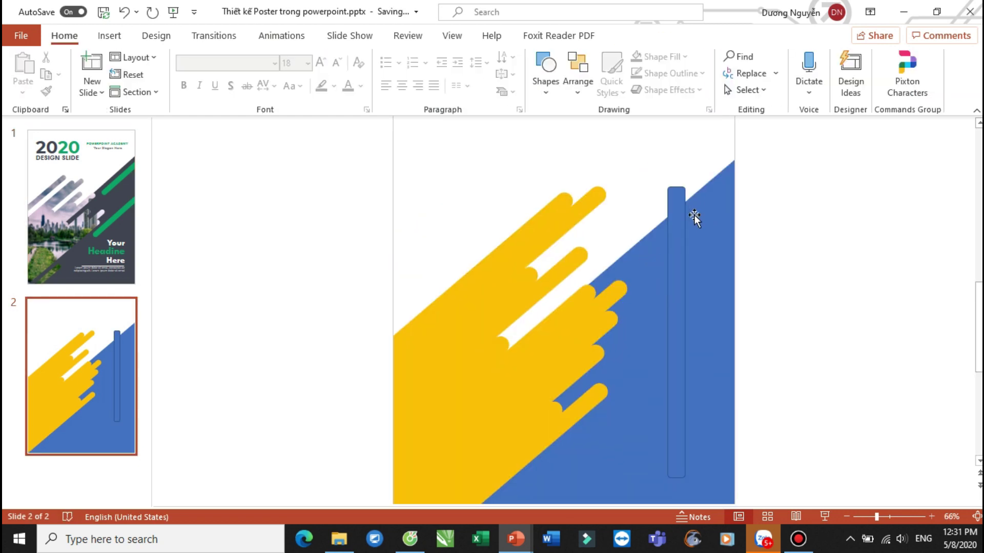
{"action": "left_click", "coordinate": [679, 201]}
{"action": "scroll", "coordinate": [690, 171], "scroll_direction": "up", "scroll_amount": 2, "text": "ctrl"}
{"action": "scroll", "coordinate": [690, 171], "scroll_direction": "up", "scroll_amount": 2, "text": "ctrl"}
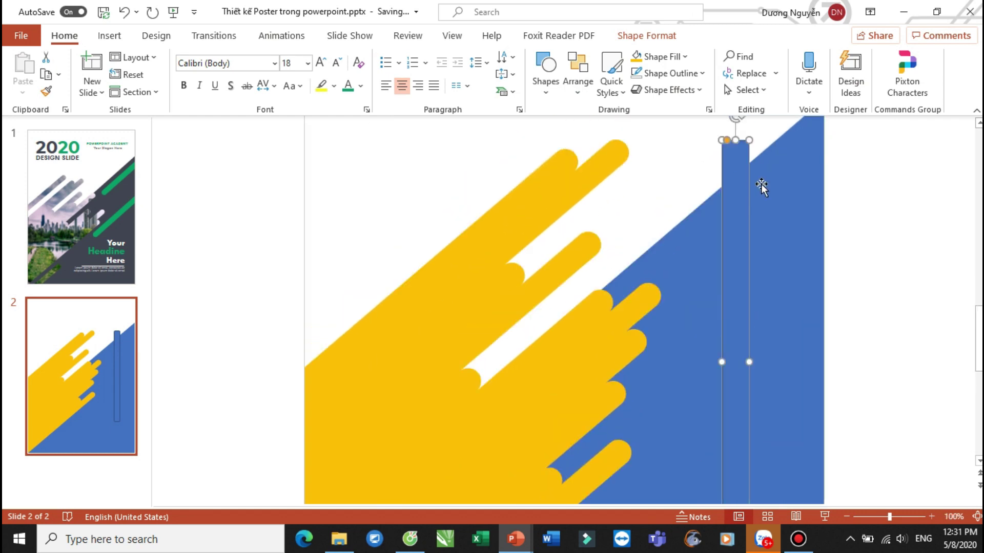
{"action": "left_click_drag", "start_coordinate": [727, 175], "coordinate": [755, 181]}
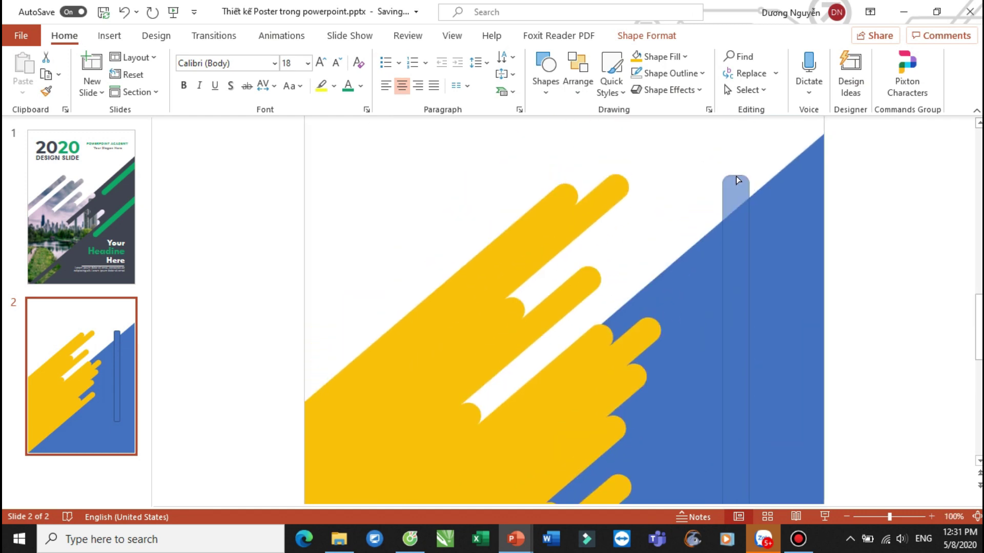
{"action": "scroll", "coordinate": [733, 186], "scroll_direction": "down", "scroll_amount": 2}
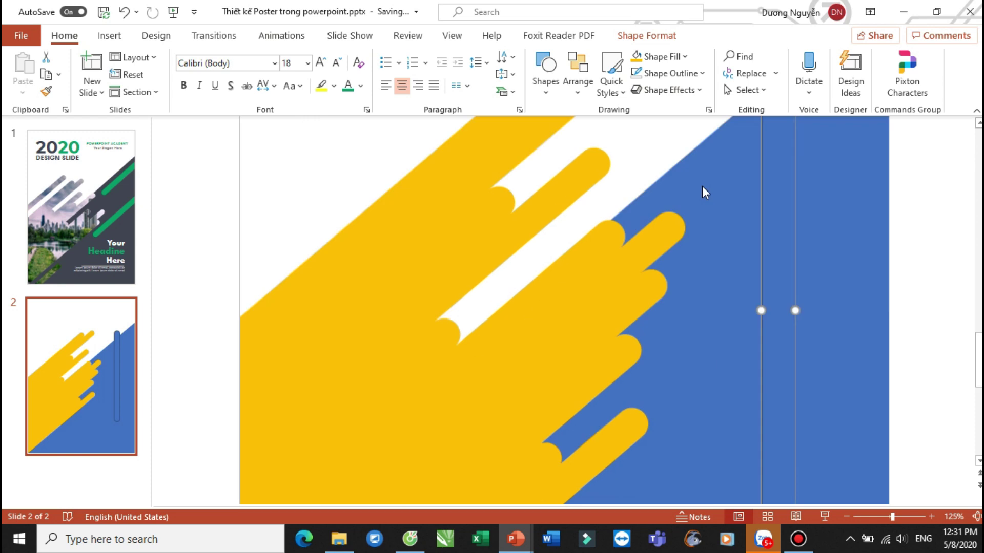
Fill the thin bar yellow and remove its outline
{"action": "left_click", "coordinate": [666, 37]}
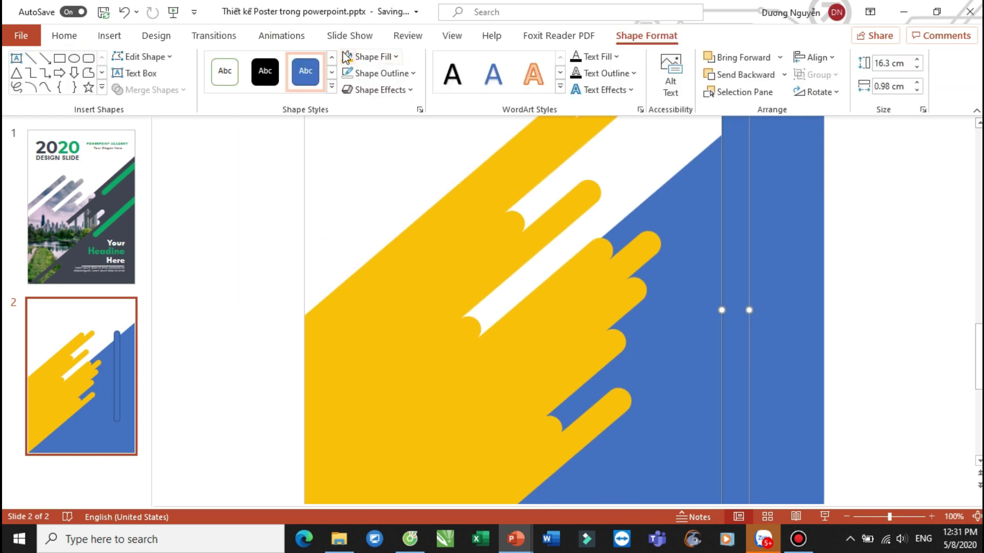
{"action": "left_click", "coordinate": [367, 56]}
{"action": "left_click", "coordinate": [366, 77]}
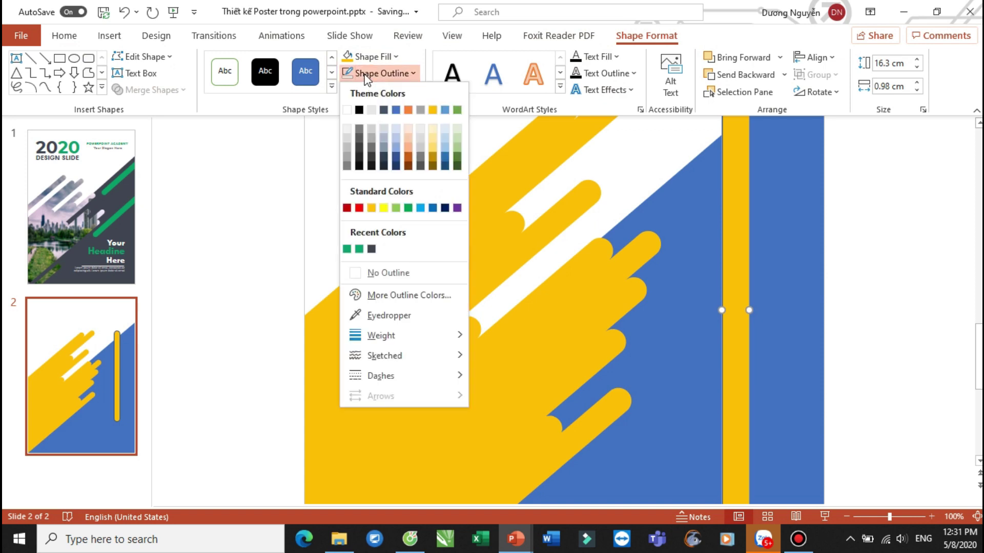
{"action": "left_click", "coordinate": [380, 274]}
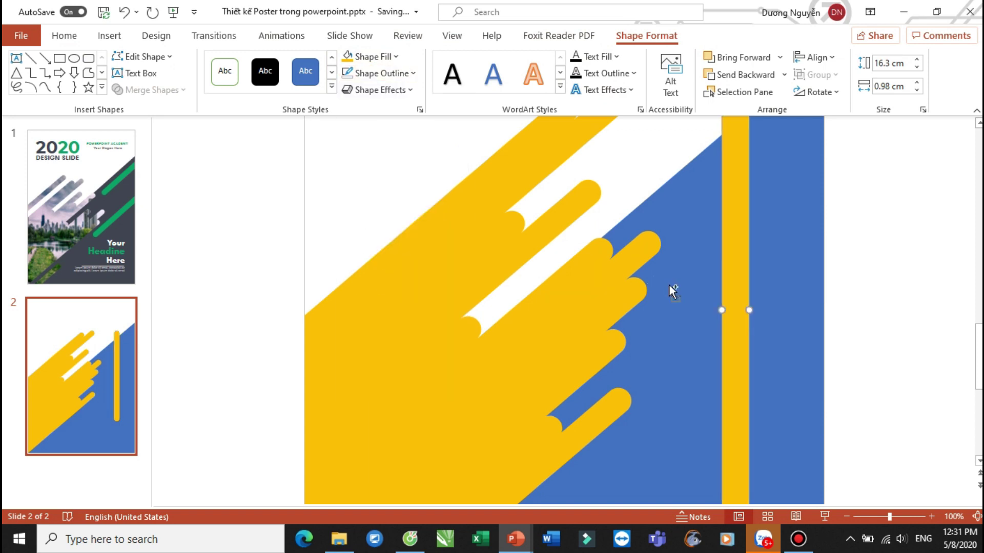
Rotate the yellow bar to a diagonal parallel to the other stripes
{"action": "scroll", "coordinate": [670, 285], "scroll_direction": "down", "scroll_amount": 3, "text": "ctrl"}
{"action": "left_click", "coordinate": [699, 260]}
{"action": "left_click", "coordinate": [679, 260]}
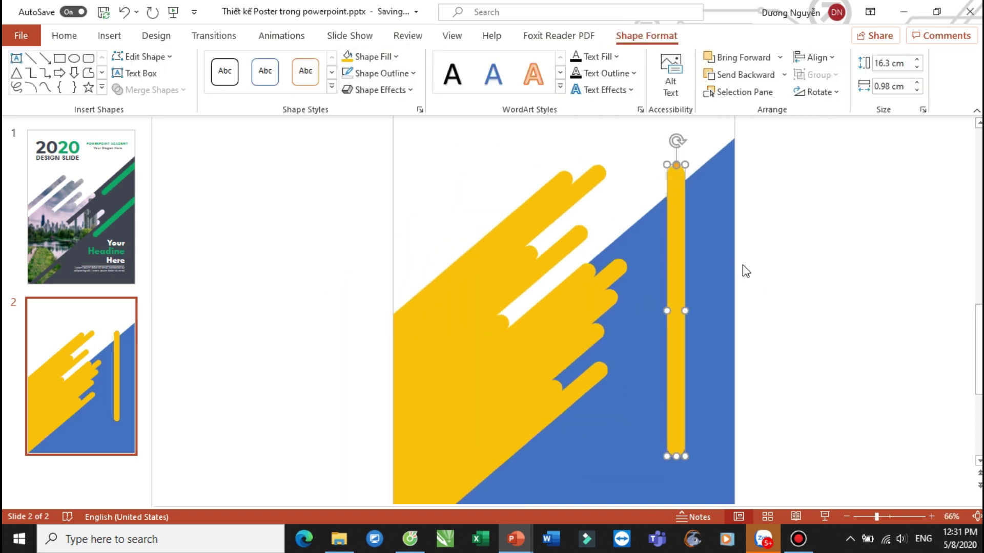
{"action": "scroll", "coordinate": [743, 265], "scroll_direction": "down", "scroll_amount": 2, "text": "ctrl"}
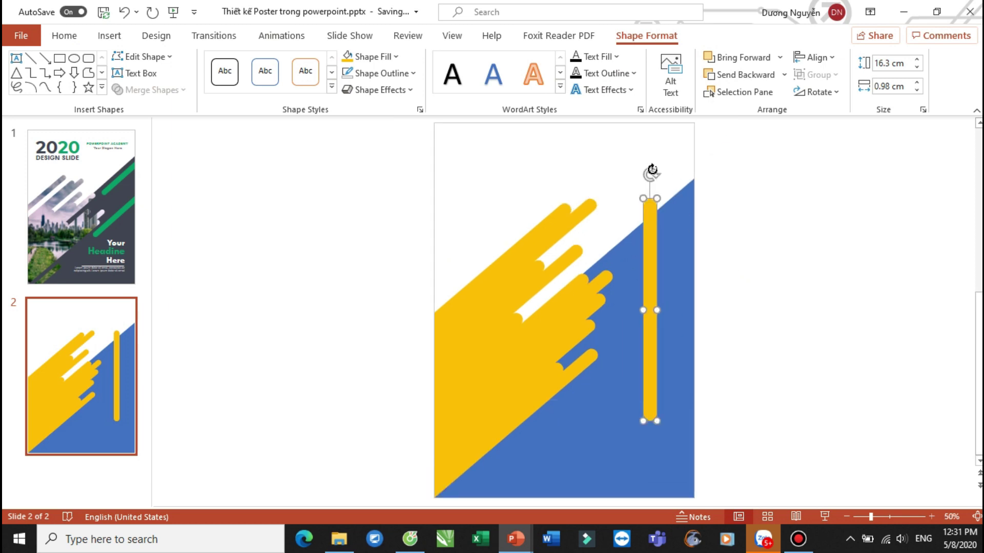
{"action": "left_click_drag", "start_coordinate": [652, 169], "coordinate": [750, 232]}
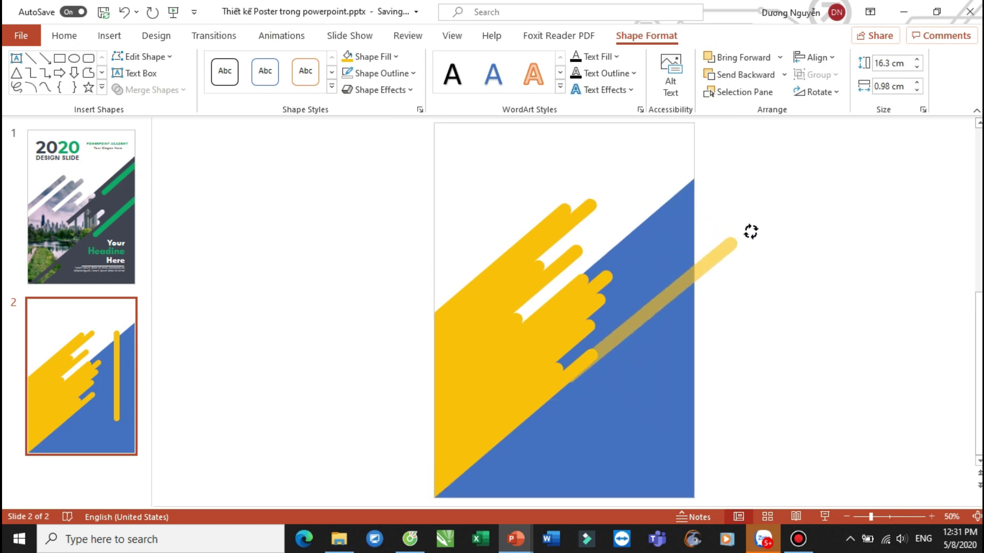
Fine-tune the bar's angle and duplicate it up-right, lower-left and upper-left
{"action": "left_click_drag", "start_coordinate": [750, 232], "coordinate": [751, 228]}
{"action": "left_click", "coordinate": [758, 258]}
{"action": "mouse_move", "coordinate": [633, 324]}
{"action": "left_mouse_down"}
{"action": "mouse_move", "coordinate": [690, 207]}
{"action": "mouse_move", "coordinate": [635, 347]}
{"action": "left_mouse_up"}
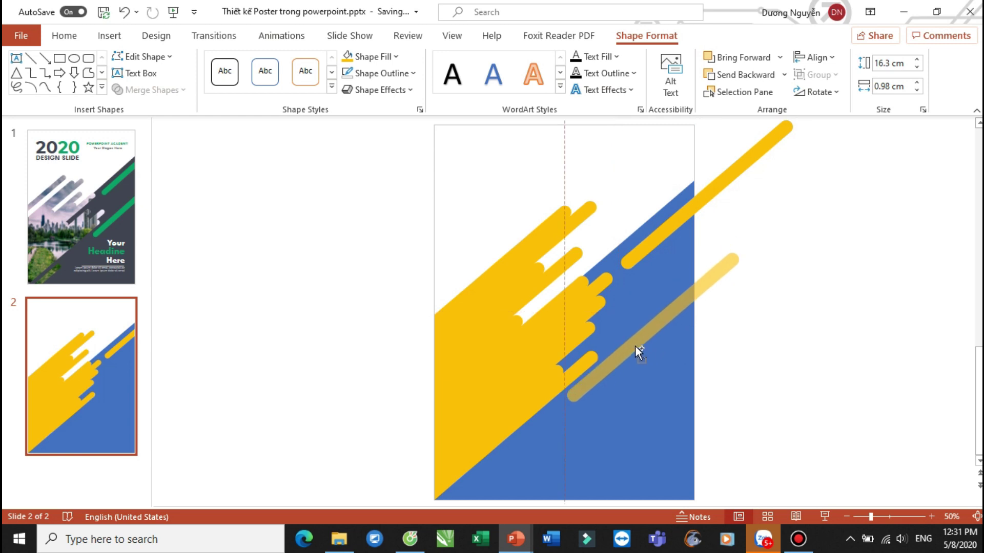
{"action": "left_click_drag", "start_coordinate": [635, 346], "coordinate": [651, 336]}
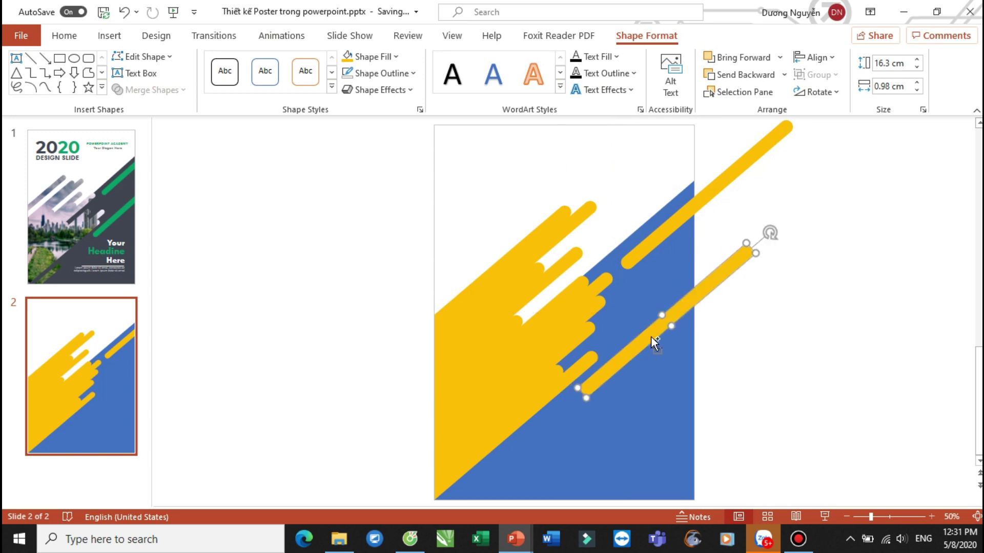
{"action": "scroll", "coordinate": [668, 310], "scroll_direction": "down", "scroll_amount": 2, "text": "ctrl"}
{"action": "left_click_drag", "start_coordinate": [650, 296], "coordinate": [514, 414]}
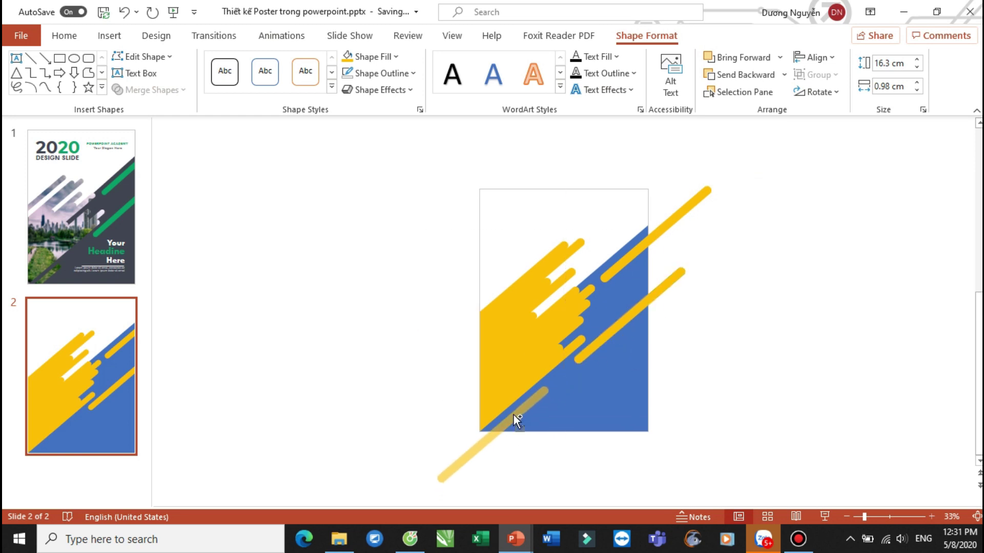
{"action": "left_click_drag", "start_coordinate": [513, 415], "coordinate": [514, 415]}
{"action": "left_click", "coordinate": [728, 392]}
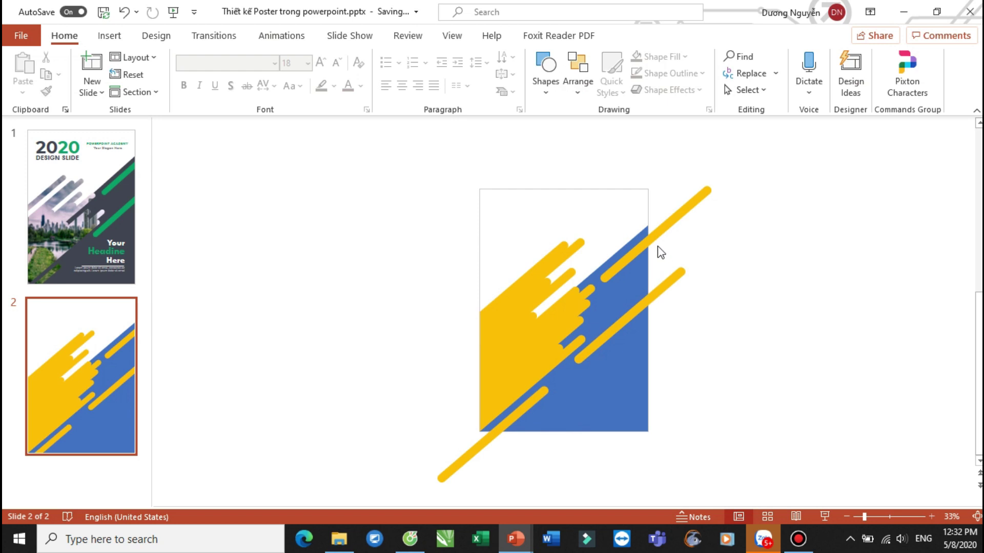
{"action": "left_click", "coordinate": [665, 225]}
{"action": "left_click_drag", "start_coordinate": [660, 228], "coordinate": [501, 281]}
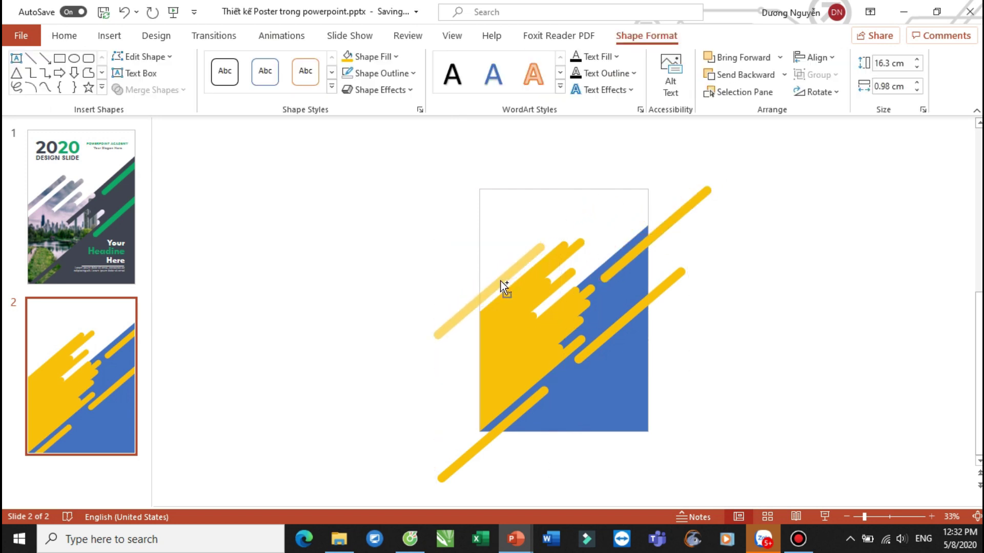
{"action": "left_click_drag", "start_coordinate": [504, 285], "coordinate": [504, 285]}
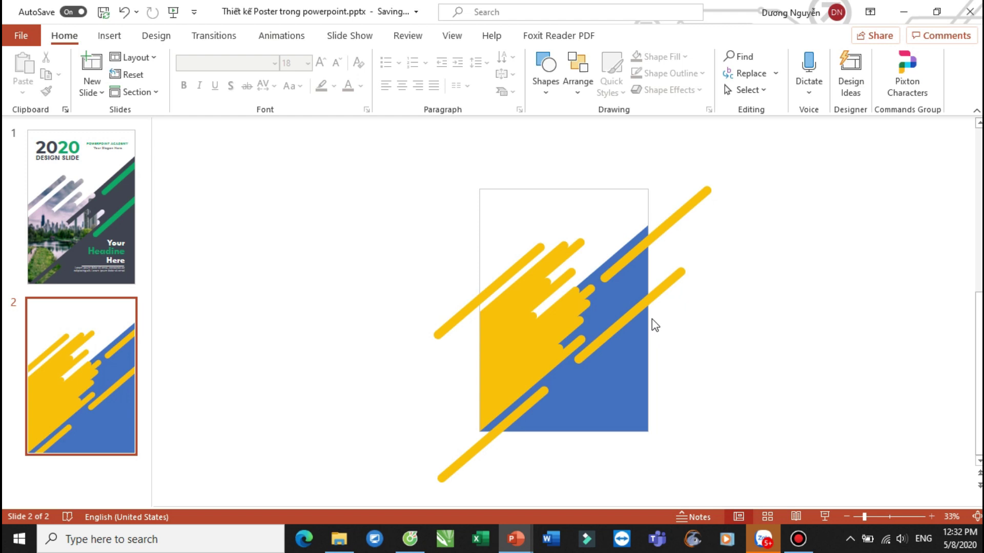
Union the two right-hand bars into a single 24.56 × 6.08 cm shape
{"action": "left_click", "coordinate": [670, 217]}
{"action": "left_click", "coordinate": [675, 284], "text": "shift"}
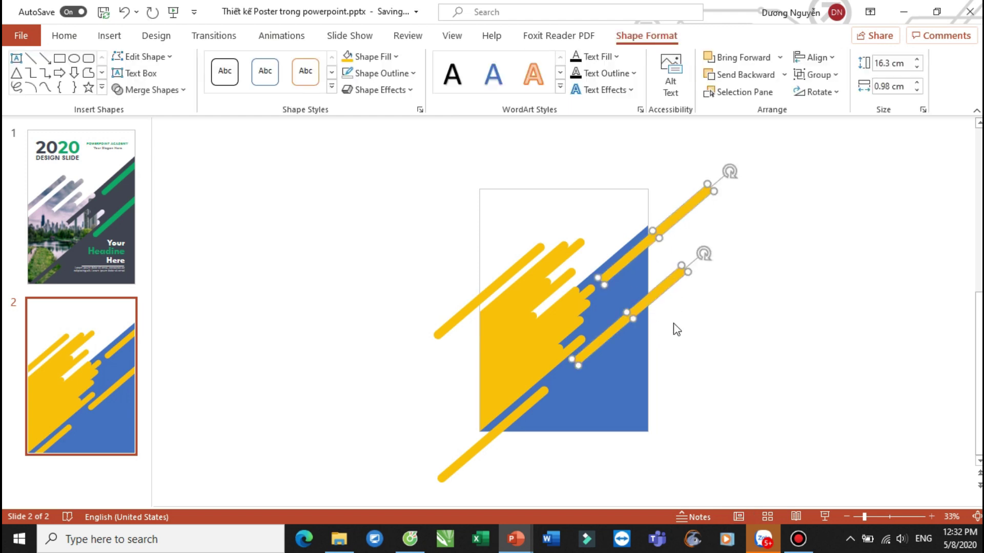
{"action": "left_click", "coordinate": [154, 92]}
{"action": "left_click", "coordinate": [149, 110]}
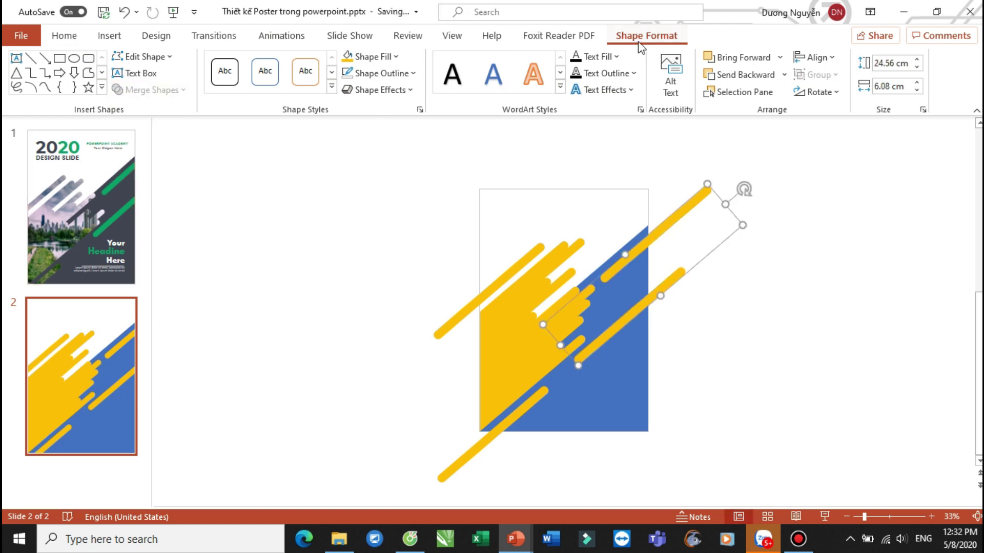
Subtract a rectangle to cut off the bars beyond the slide's right edge
{"action": "left_click", "coordinate": [59, 58]}
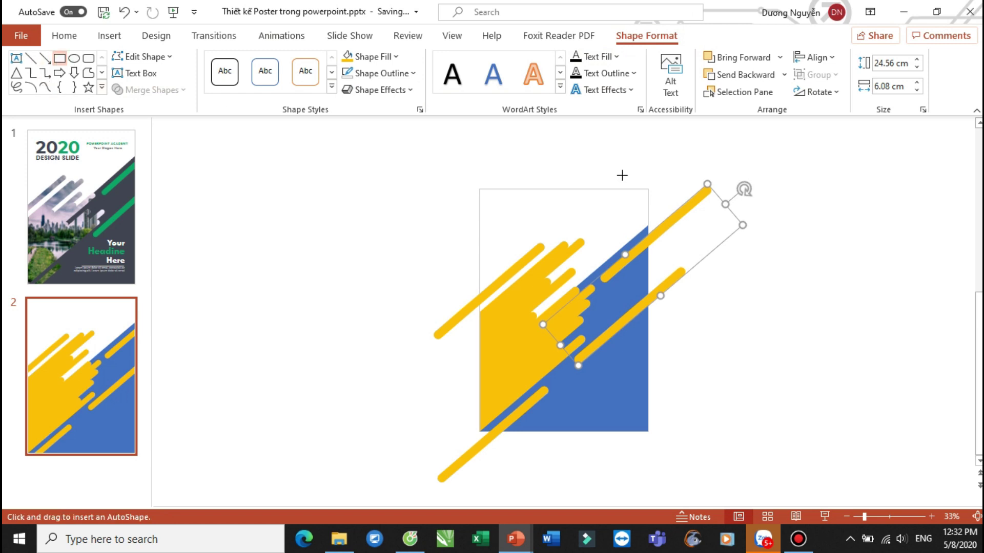
{"action": "left_click_drag", "start_coordinate": [647, 163], "coordinate": [775, 358]}
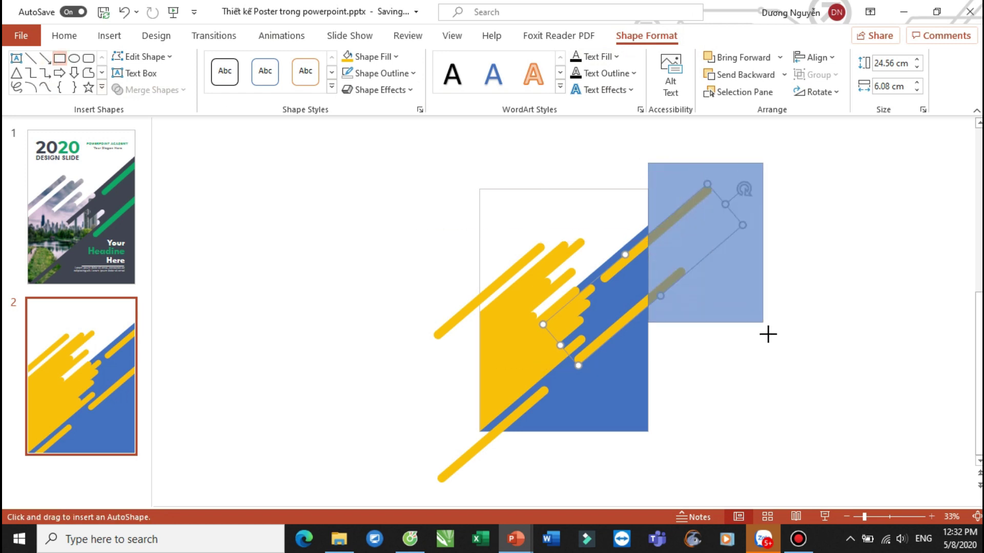
{"action": "left_click", "coordinate": [622, 267], "text": "shift"}
{"action": "left_click", "coordinate": [147, 91]}
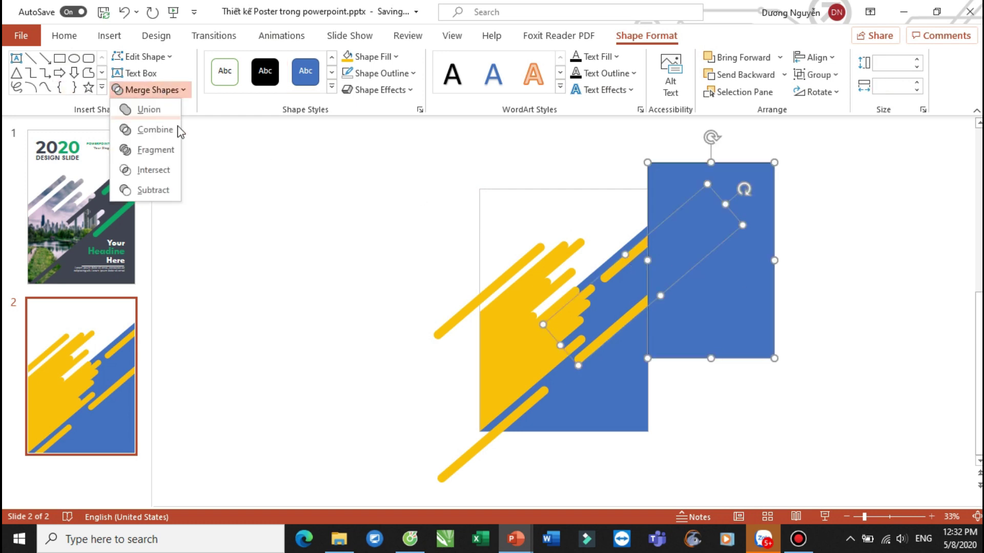
{"action": "left_click", "coordinate": [163, 190]}
{"action": "left_click", "coordinate": [707, 308]}
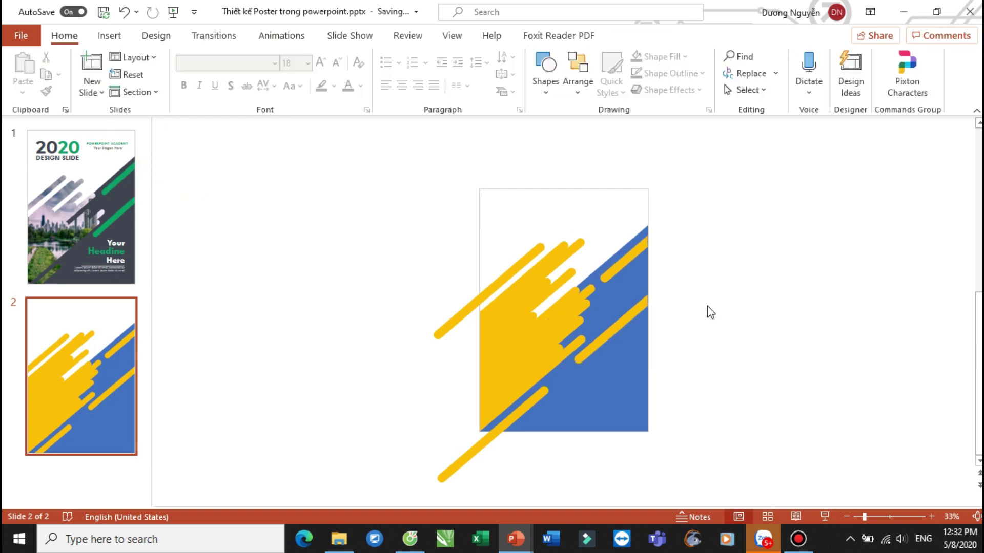
{"action": "scroll", "coordinate": [706, 306], "scroll_direction": "up", "scroll_amount": 3, "text": "ctrl"}
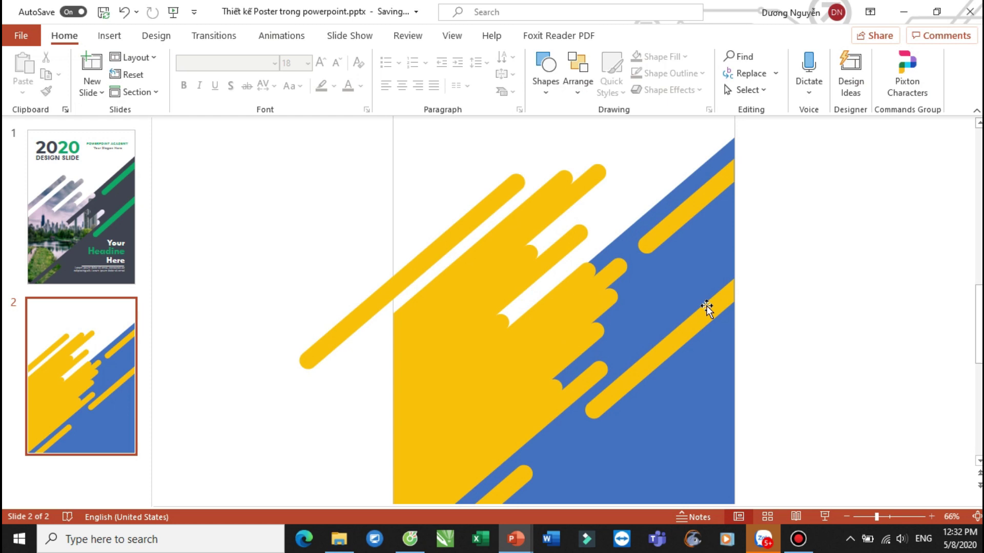
{"action": "scroll", "coordinate": [580, 238], "scroll_direction": "down", "scroll_amount": 3, "text": "ctrl"}
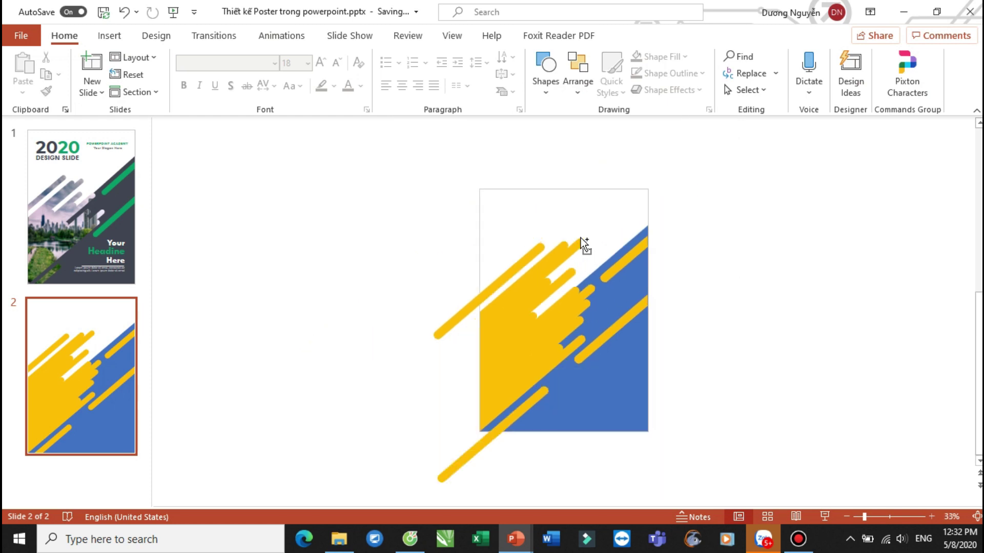
Trim the upper-left yellow bar flush with the slide's left edge
{"action": "left_click", "coordinate": [457, 316]}
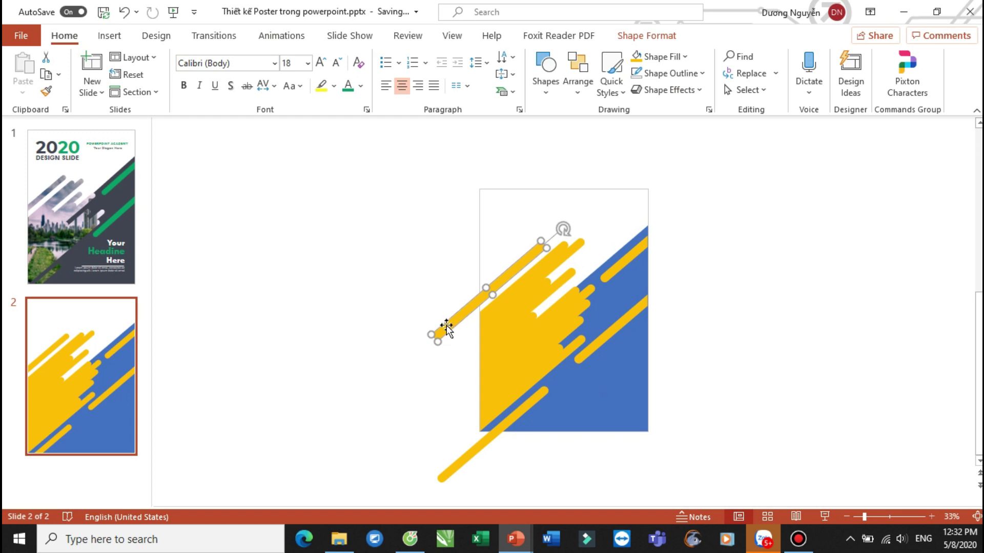
{"action": "left_click", "coordinate": [545, 82]}
{"action": "left_click", "coordinate": [575, 128]}
{"action": "left_click_drag", "start_coordinate": [397, 238], "coordinate": [480, 380]}
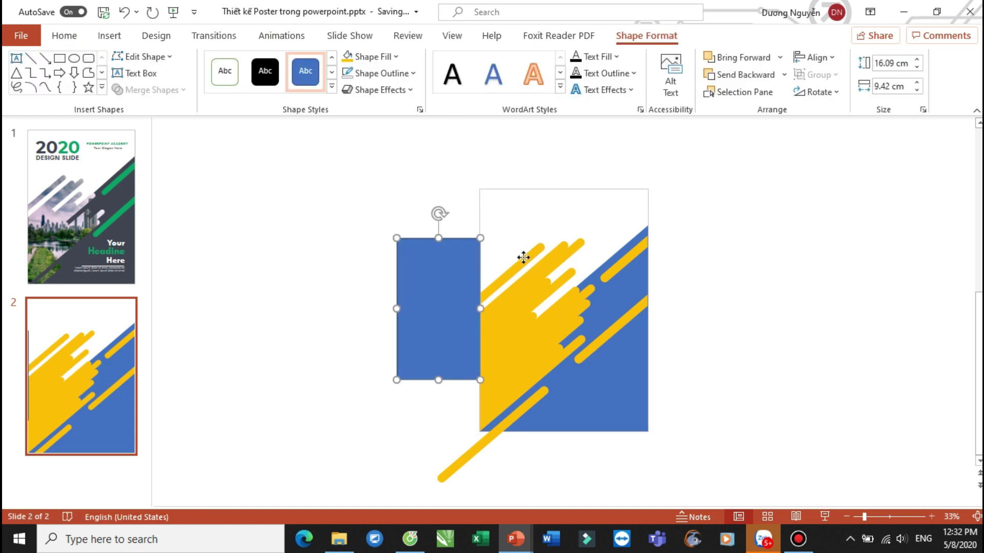
{"action": "left_click", "coordinate": [523, 257], "text": "shift"}
{"action": "left_click", "coordinate": [149, 89]}
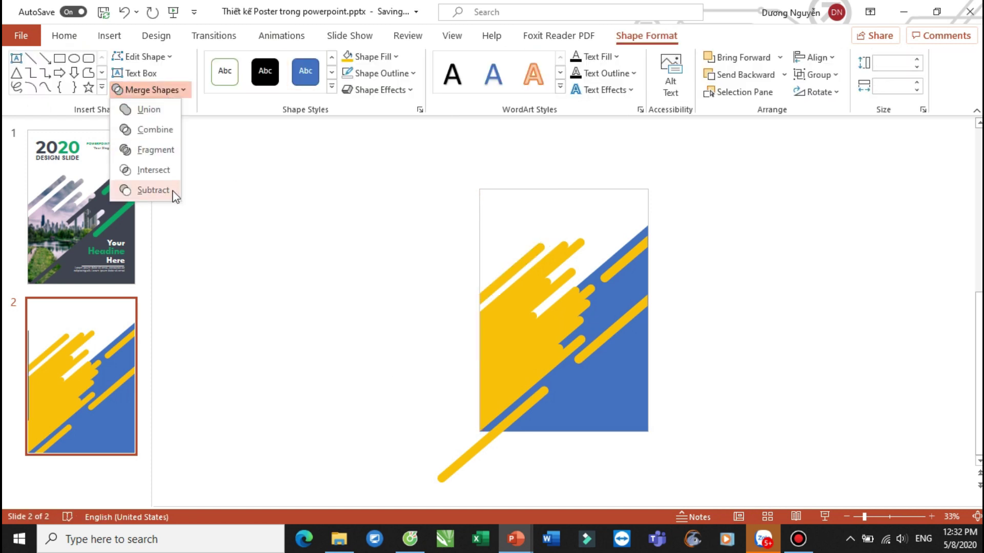
{"action": "left_click", "coordinate": [153, 190]}
{"action": "left_click", "coordinate": [404, 321]}
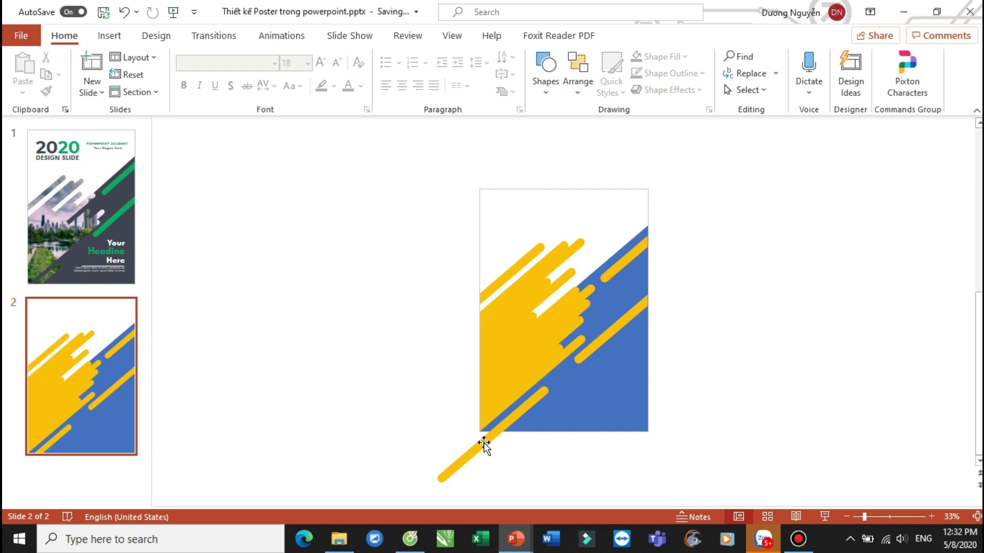
Cut the lower-left bar flush with the bottom edge, leaving it 7.8 × 0.98 cm
{"action": "left_click", "coordinate": [483, 445]}
{"action": "left_click", "coordinate": [57, 59]}
{"action": "left_click_drag", "start_coordinate": [351, 425], "coordinate": [577, 496]}
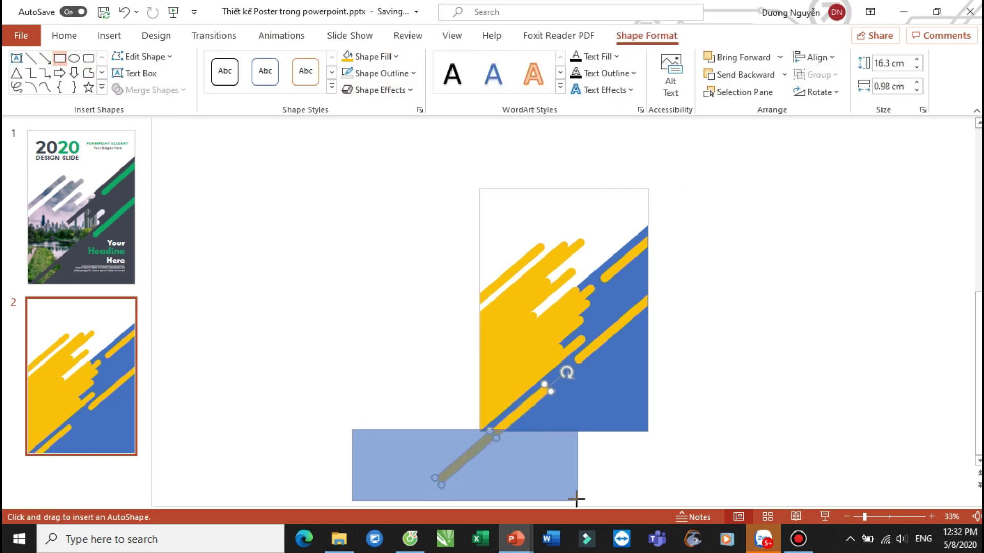
{"action": "left_click", "coordinate": [540, 393]}
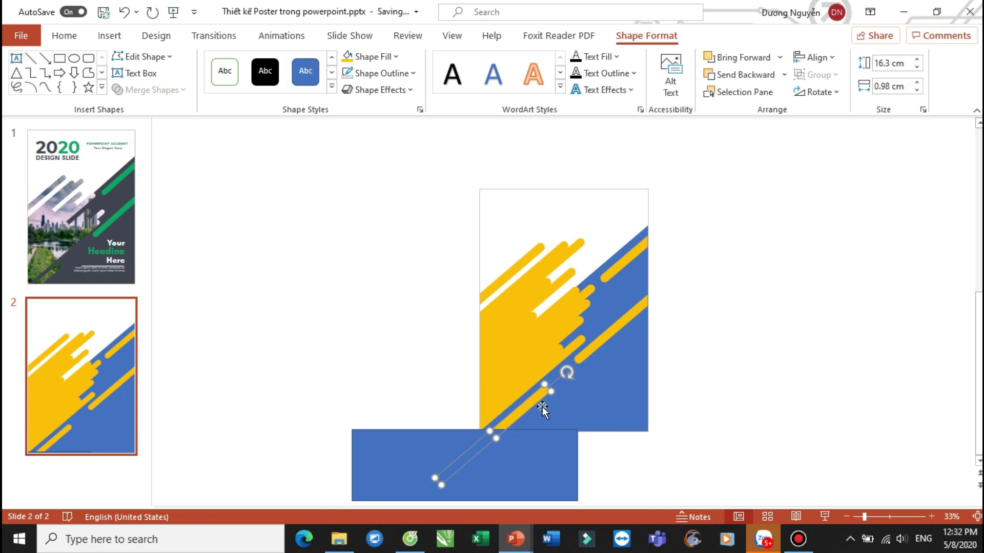
{"action": "left_click", "coordinate": [534, 453], "text": "shift"}
{"action": "left_click", "coordinate": [151, 92]}
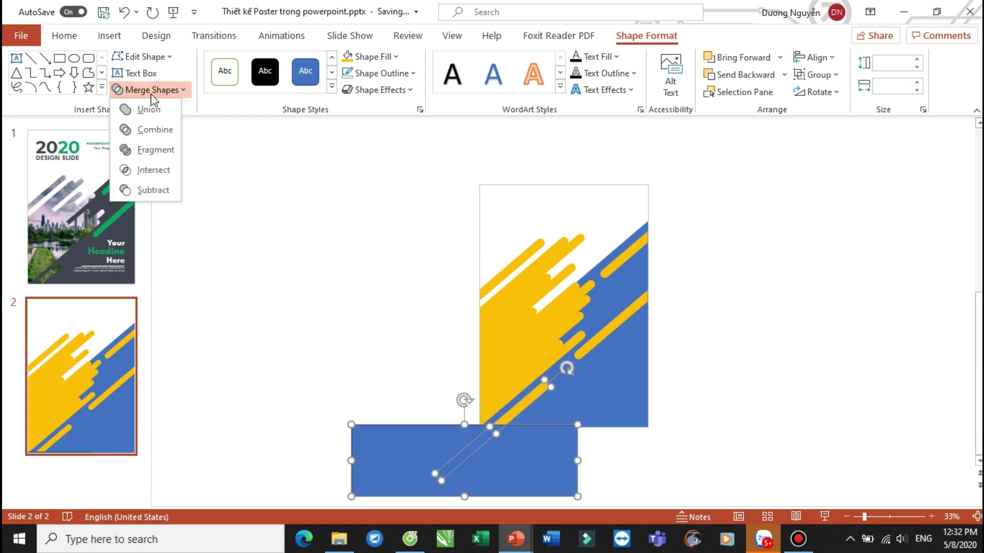
{"action": "left_click", "coordinate": [138, 184]}
{"action": "left_click", "coordinate": [468, 408]}
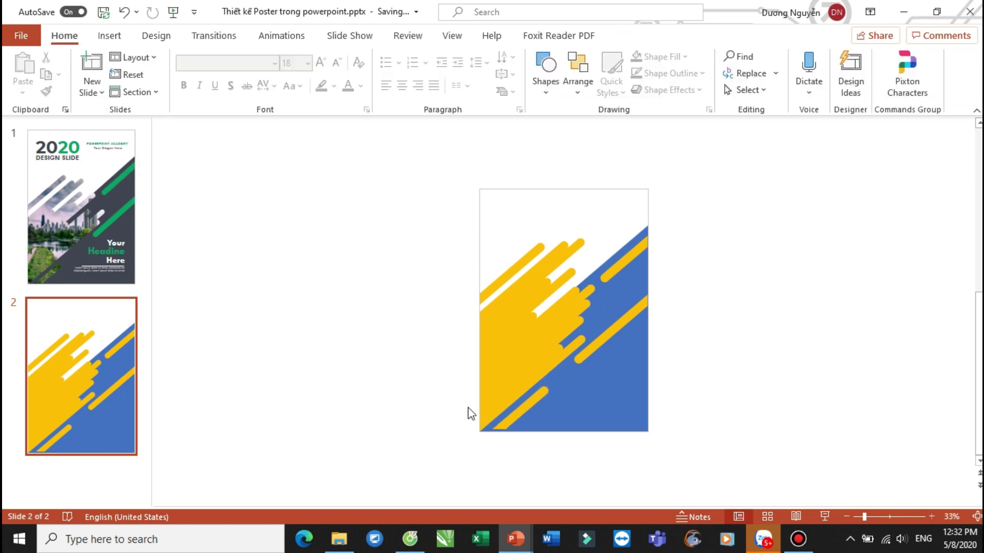
{"action": "left_click", "coordinate": [528, 414]}
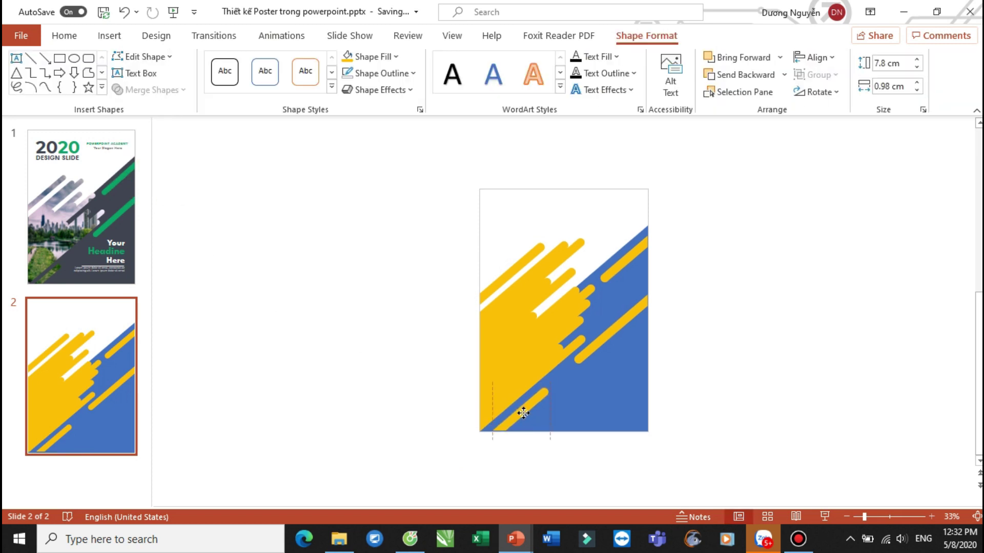
{"action": "left_click", "coordinate": [730, 406]}
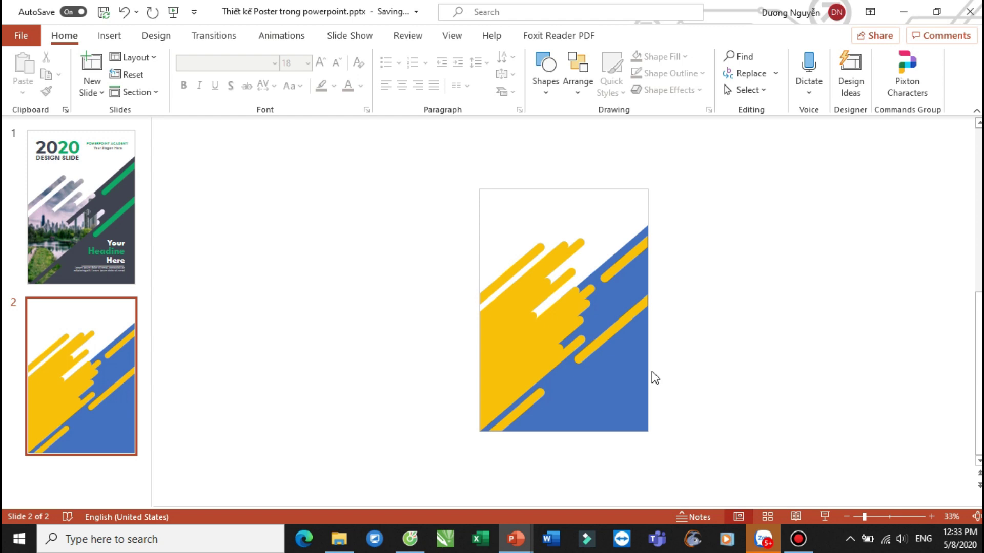
{"action": "scroll", "coordinate": [644, 371], "scroll_direction": "up", "scroll_amount": 2}
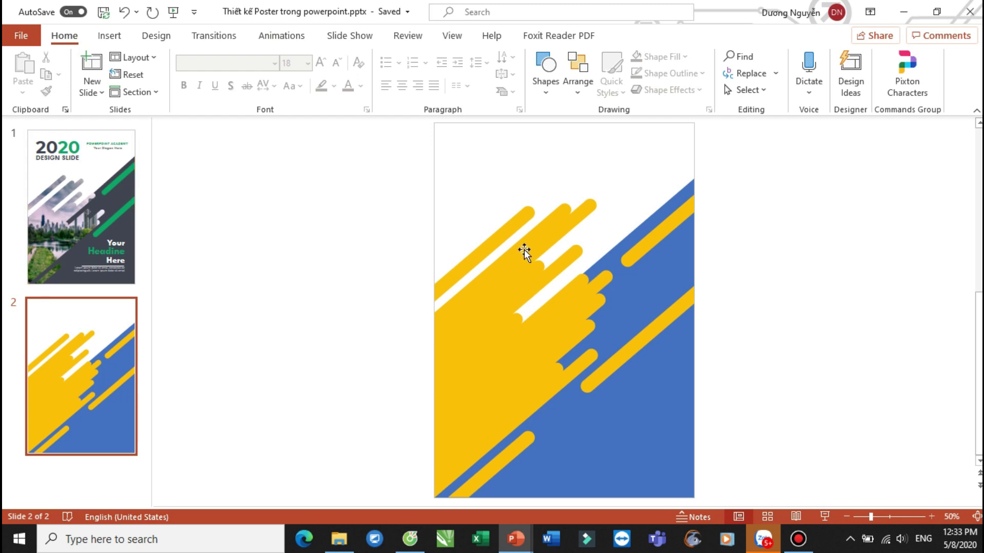
Add a top-left text box reading 2020 in bold 72-pt Montserrat
{"action": "left_click", "coordinate": [551, 97]}
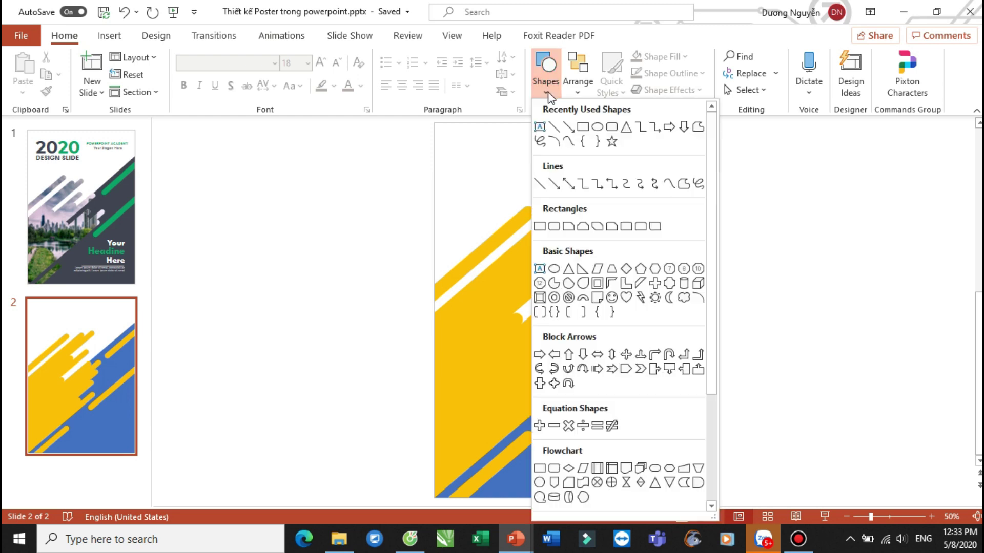
{"action": "left_click", "coordinate": [538, 132]}
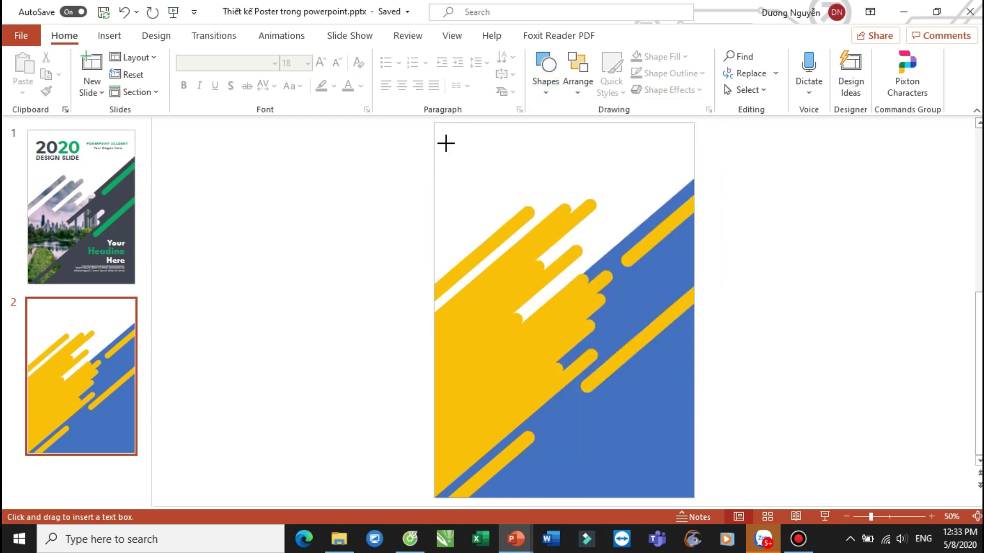
{"action": "left_click_drag", "start_coordinate": [446, 143], "coordinate": [566, 184]}
{"action": "type", "text": "2020"}
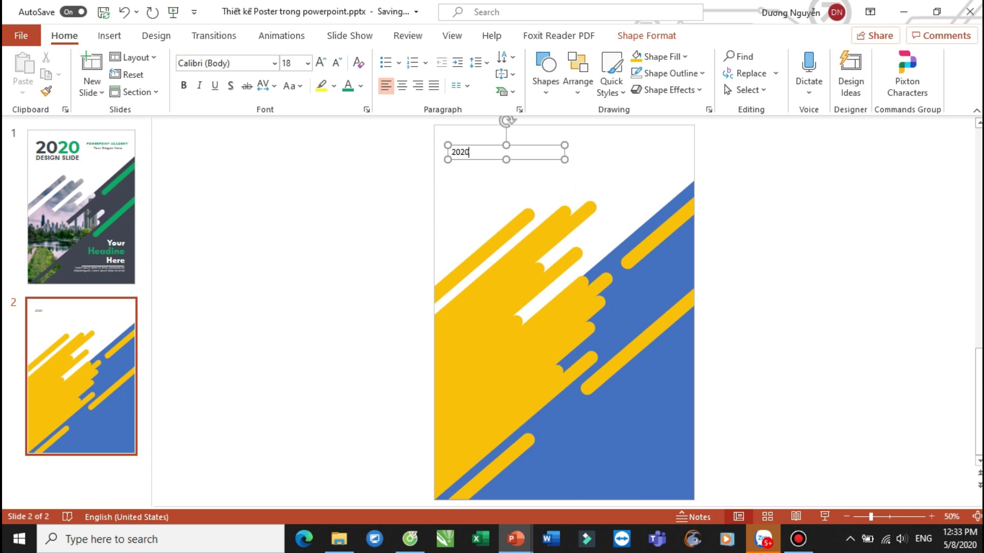
{"action": "key", "text": "ctrl+a"}
{"action": "left_click", "coordinate": [223, 63]}
{"action": "type", "text": "Montserrat"}
{"action": "key", "text": "Return"}
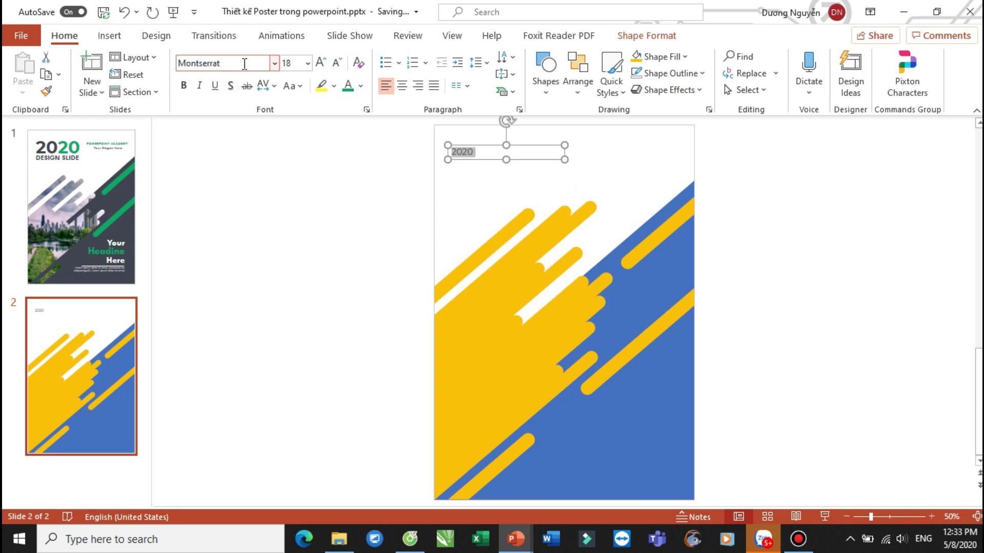
{"action": "left_click", "coordinate": [320, 63]}
{"action": "left_click", "coordinate": [320, 63]}
{"action": "left_click", "coordinate": [320, 63]}
{"action": "left_click", "coordinate": [320, 63]}
{"action": "left_click", "coordinate": [321, 62]}
{"action": "left_click", "coordinate": [321, 62]}
{"action": "left_click", "coordinate": [320, 62]}
{"action": "left_click", "coordinate": [320, 63]}
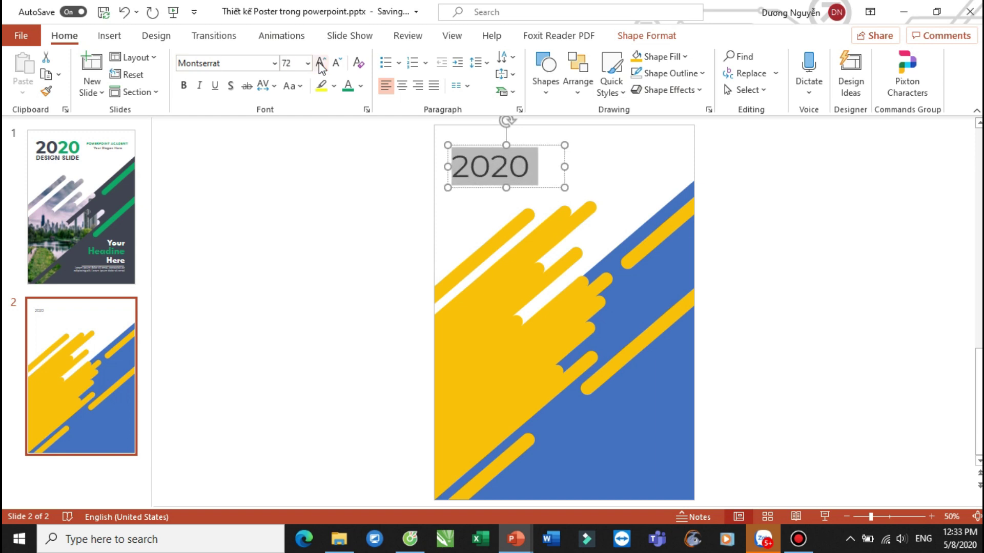
{"action": "left_click", "coordinate": [320, 63]}
{"action": "left_click", "coordinate": [183, 85]}
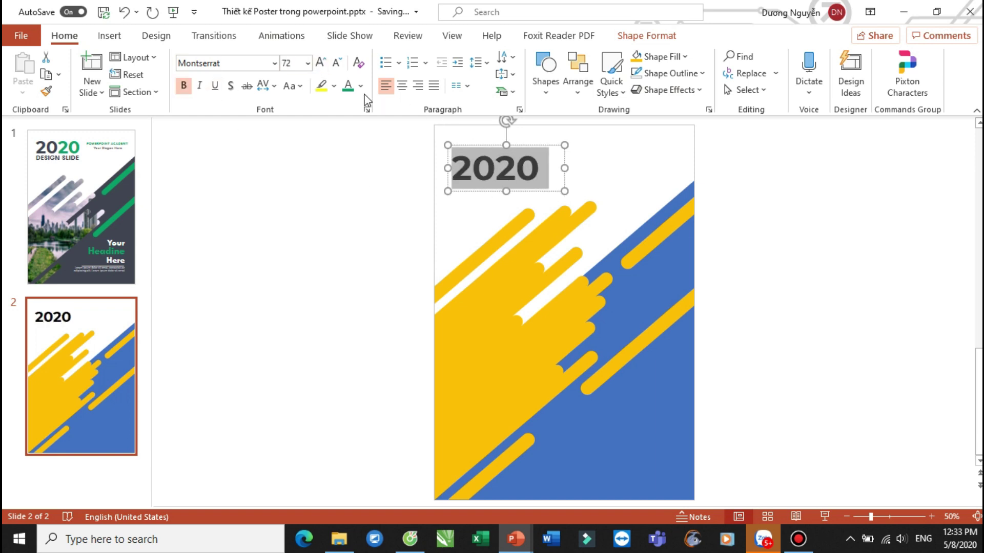
Colour the second '20' of the headline green
{"action": "left_click", "coordinate": [496, 169]}
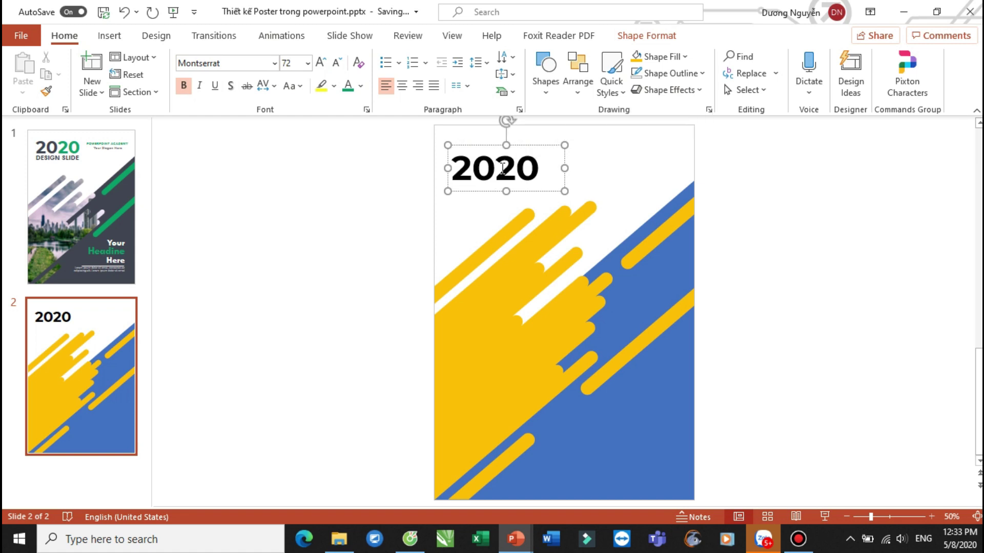
{"action": "key", "text": "shift+Right"}
{"action": "key", "text": "shift+Right"}
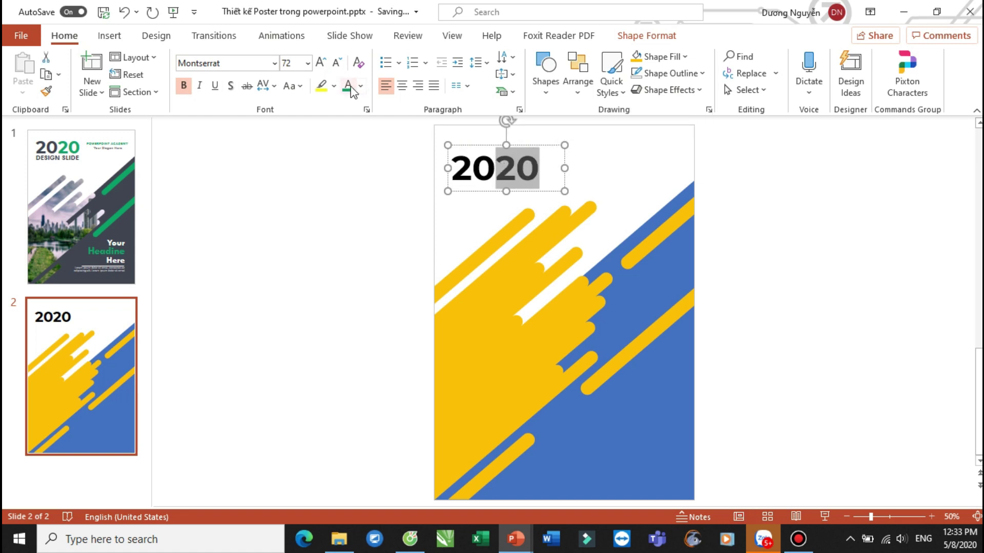
{"action": "left_click", "coordinate": [348, 86]}
{"action": "left_click", "coordinate": [345, 181]}
{"action": "scroll", "coordinate": [511, 227], "scroll_direction": "down", "scroll_amount": 2, "text": "ctrl"}
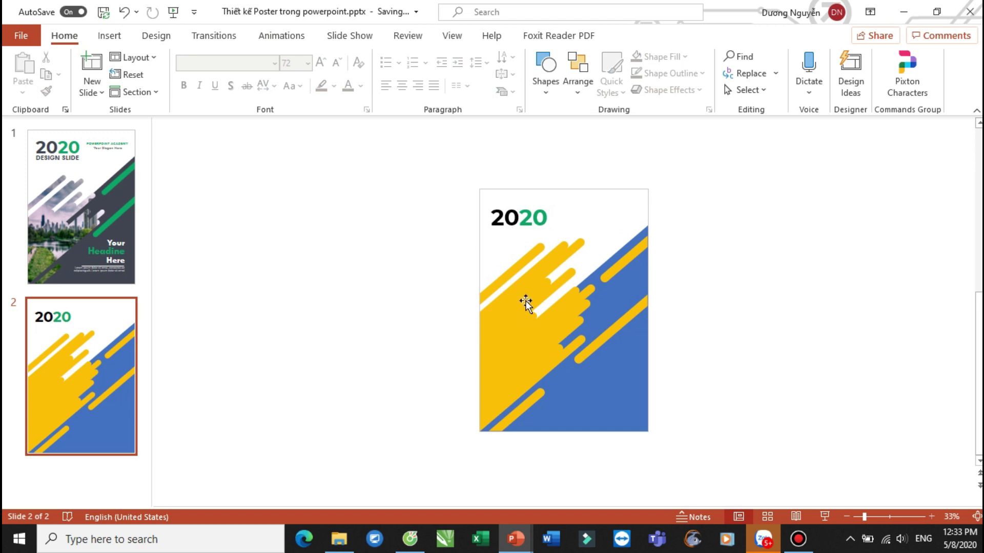
Move the 2020 headline slightly higher
{"action": "left_click_drag", "start_coordinate": [432, 172], "coordinate": [596, 247]}
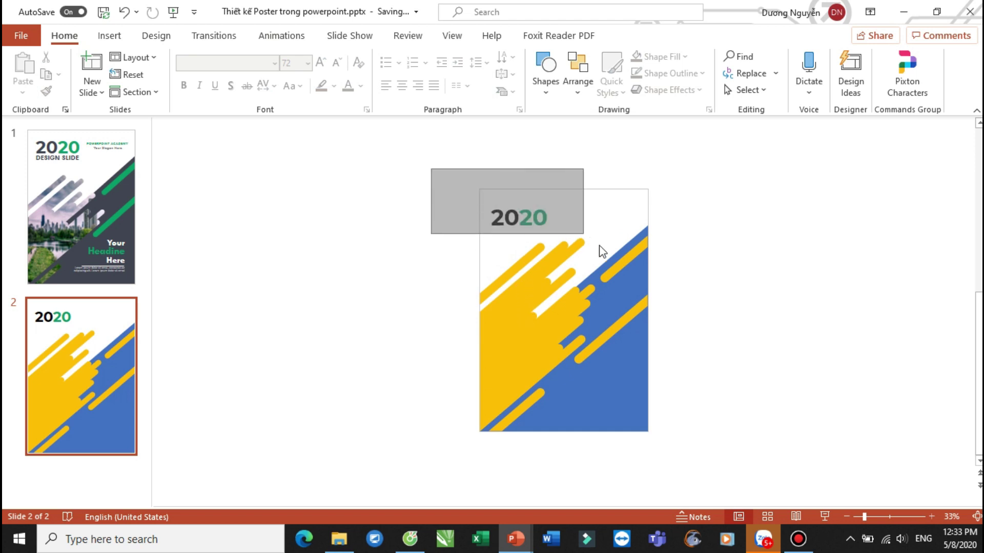
{"action": "left_click_drag", "start_coordinate": [539, 204], "coordinate": [538, 195]}
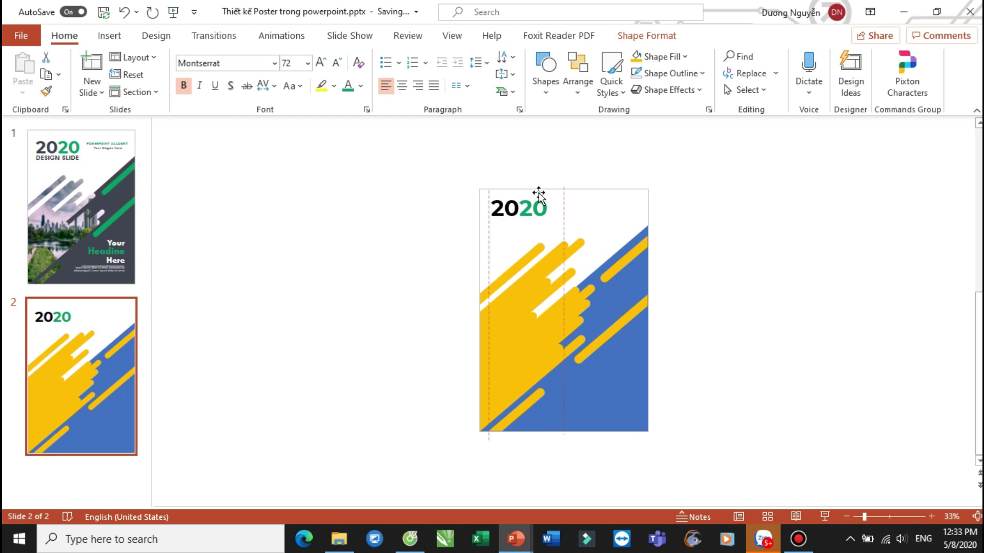
{"action": "scroll", "coordinate": [566, 221], "scroll_direction": "up", "scroll_amount": 3, "text": "ctrl"}
{"action": "scroll", "coordinate": [512, 196], "scroll_direction": "down", "scroll_amount": 2}
{"action": "left_click", "coordinate": [500, 163]}
Add a bold 'DESIGN SLIDE' text box beneath 2020 and narrow it
{"action": "left_click", "coordinate": [546, 69]}
{"action": "left_click", "coordinate": [541, 129]}
{"action": "left_click_drag", "start_coordinate": [394, 190], "coordinate": [580, 220]}
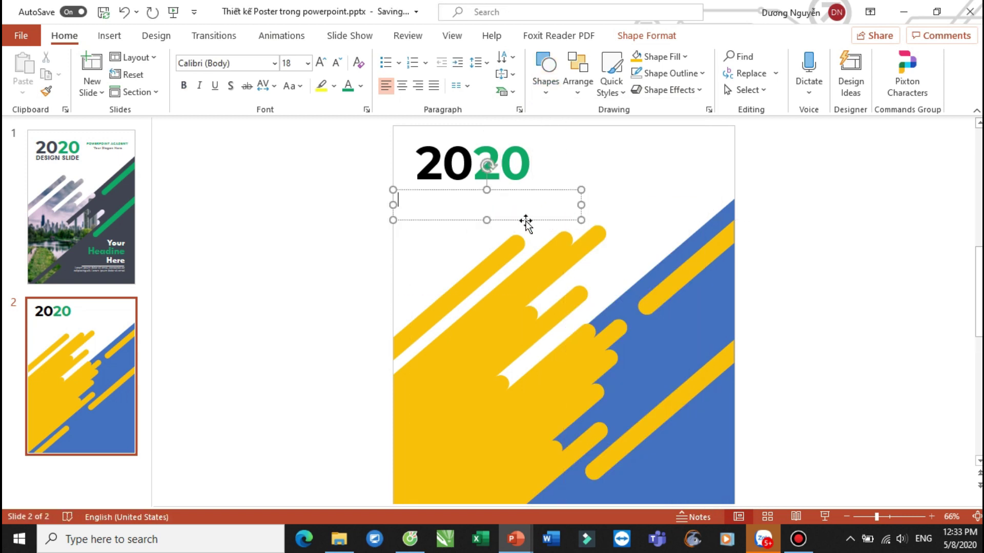
{"action": "type", "text": "DESIGN SLIDE"}
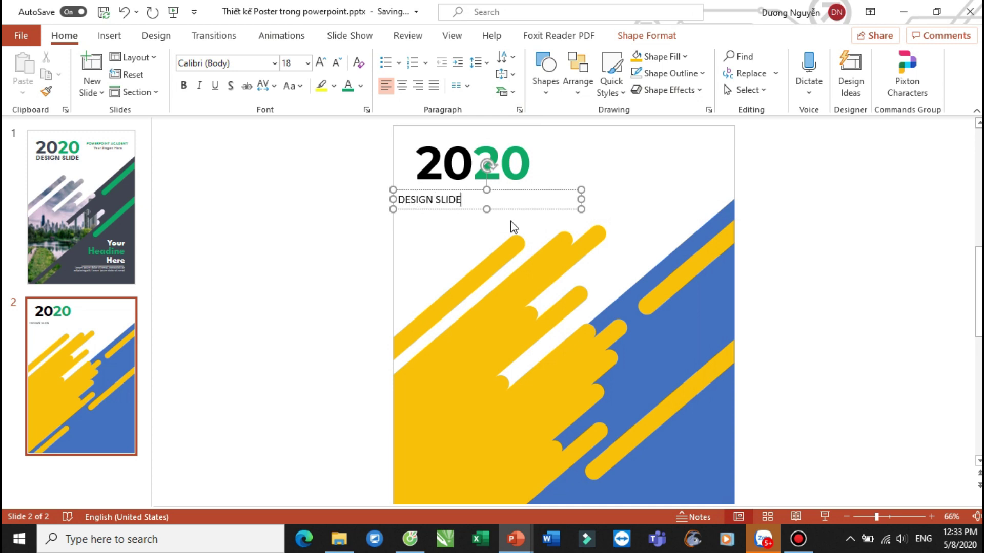
{"action": "key", "text": "ctrl+a"}
{"action": "left_click", "coordinate": [183, 85]}
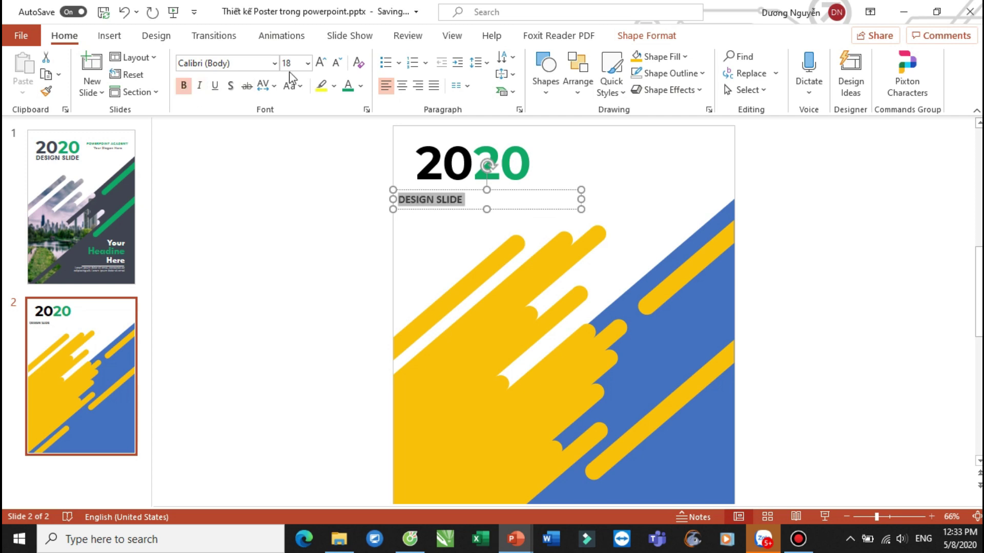
{"action": "left_click_drag", "start_coordinate": [477, 194], "coordinate": [526, 189]}
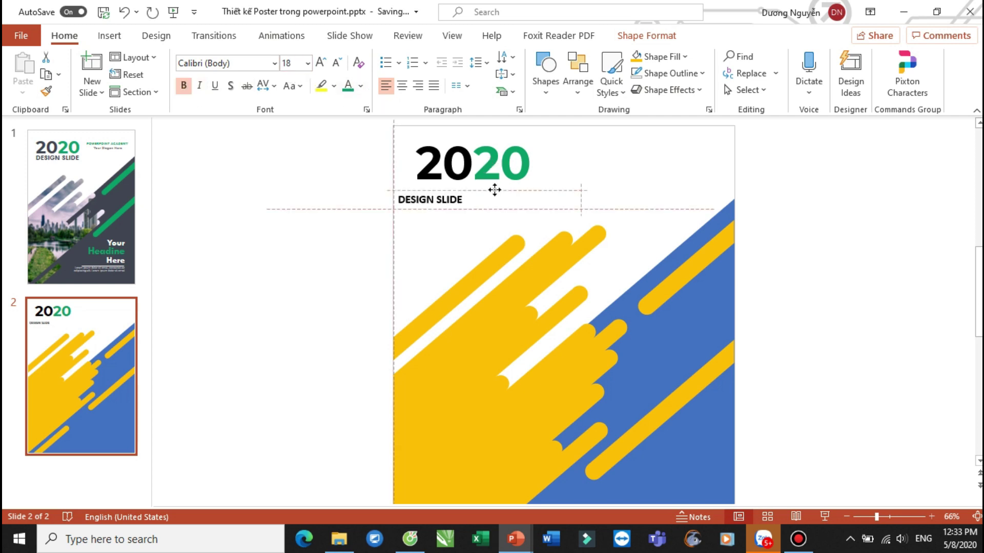
{"action": "left_click_drag", "start_coordinate": [598, 191], "coordinate": [528, 190]}
{"action": "scroll", "coordinate": [515, 191], "scroll_direction": "up", "scroll_amount": 3, "text": "ctrl"}
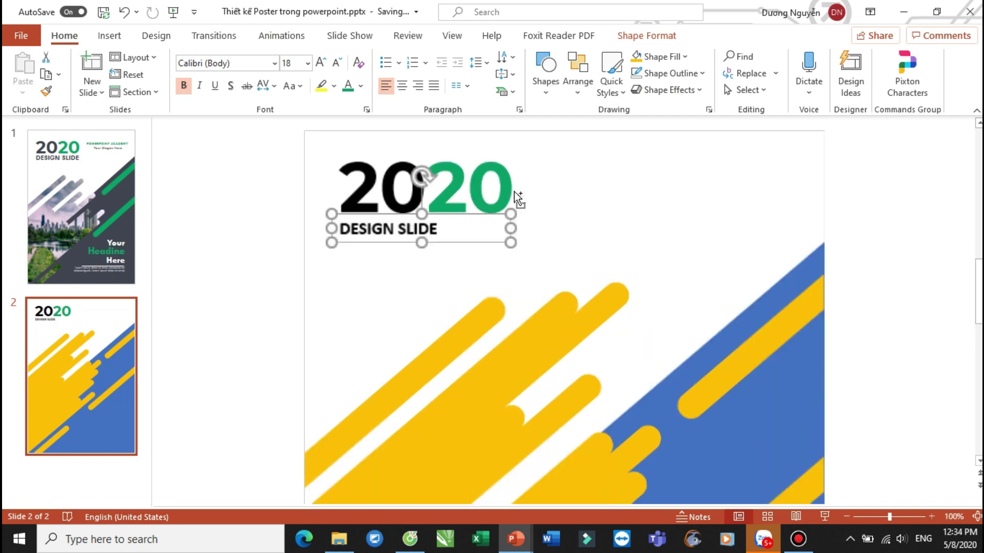
{"action": "scroll", "coordinate": [515, 192], "scroll_direction": "up", "scroll_amount": 3, "text": "ctrl"}
Set DESIGN SLIDE to Tw Cen MT, size 30
{"action": "left_click", "coordinate": [396, 254]}
{"action": "key", "text": "ctrl+a"}
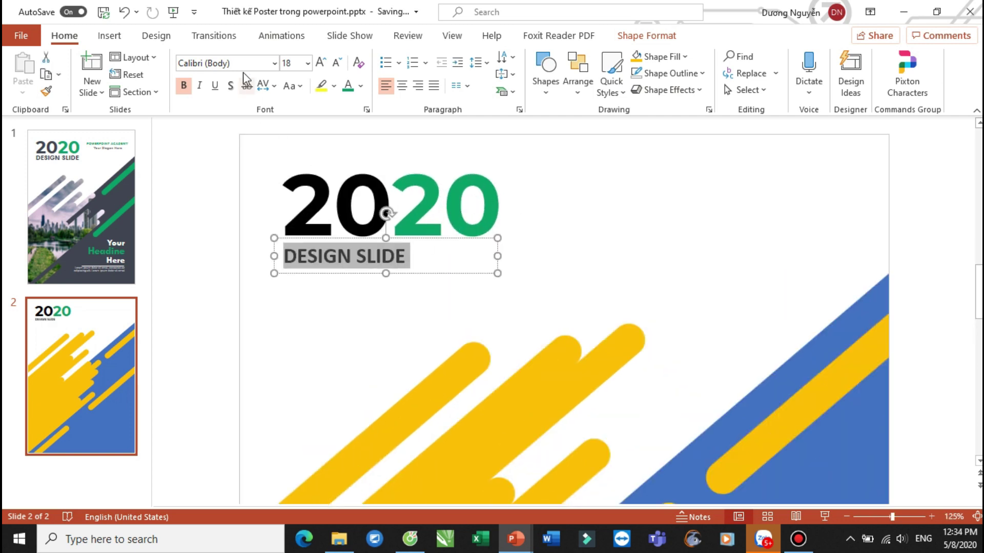
{"action": "left_click", "coordinate": [247, 63]}
{"action": "type", "text": "Tw Cen MT"}
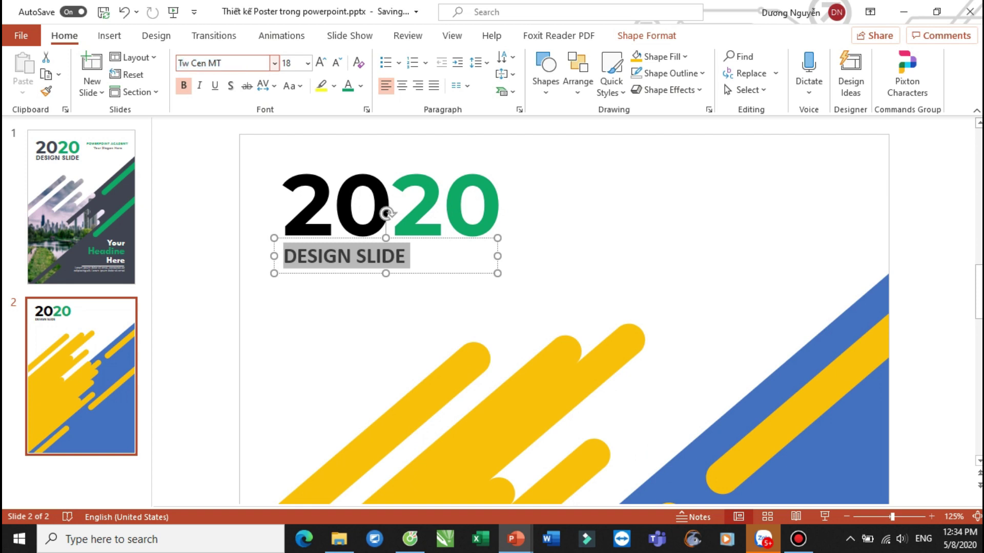
{"action": "key", "text": "Return"}
{"action": "left_click", "coordinate": [320, 62]}
{"action": "left_click", "coordinate": [320, 62]}
{"action": "left_click", "coordinate": [321, 62]}
{"action": "left_click", "coordinate": [320, 62]}
{"action": "left_click", "coordinate": [336, 62]}
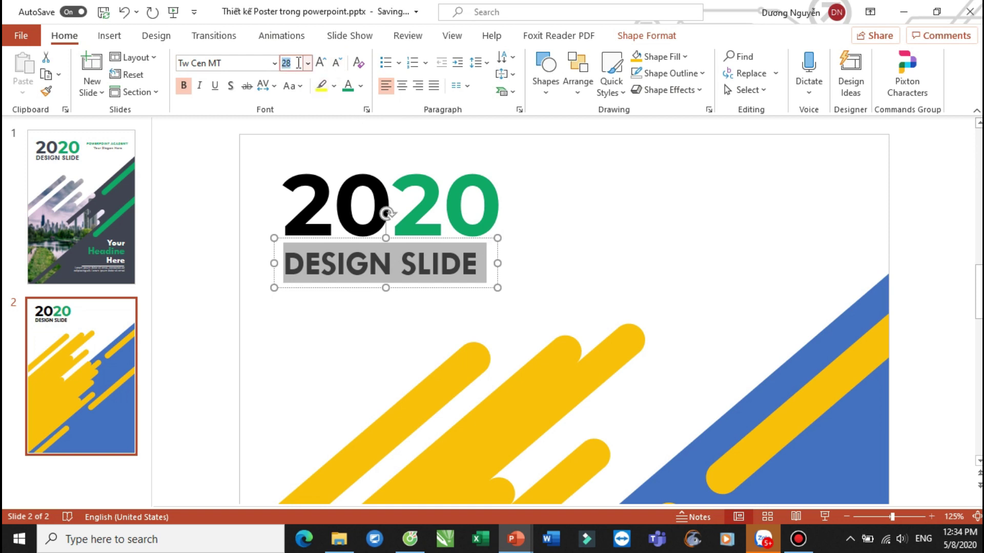
{"action": "key", "text": "Return"}
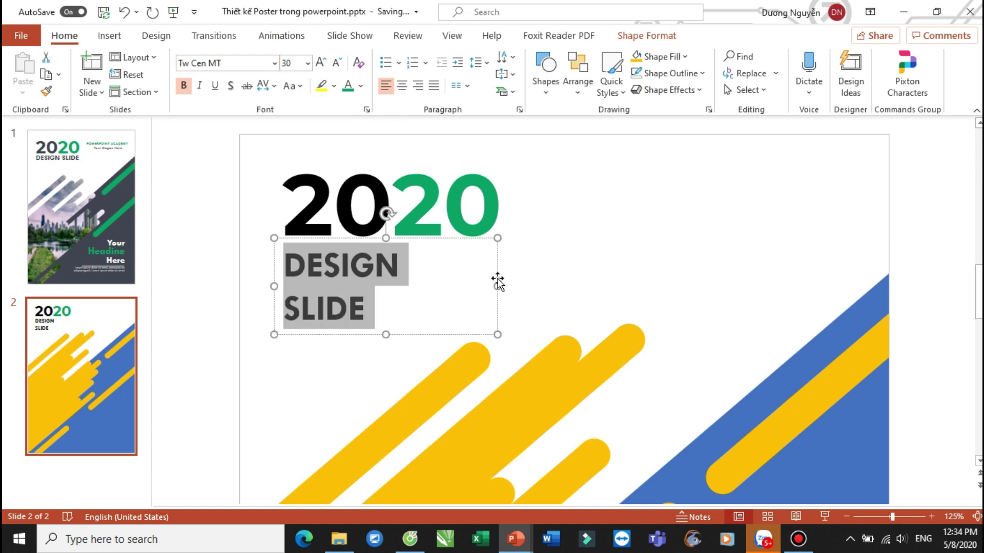
Widen the DESIGN SLIDE box to one line and nudge it up under 2020
{"action": "left_click_drag", "start_coordinate": [499, 284], "coordinate": [513, 283]}
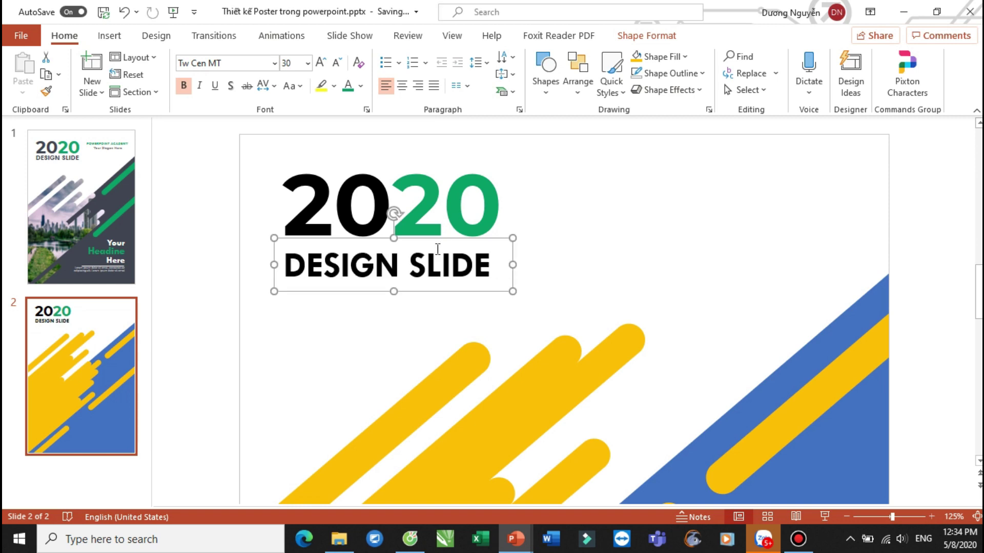
{"action": "left_click_drag", "start_coordinate": [440, 238], "coordinate": [440, 231]}
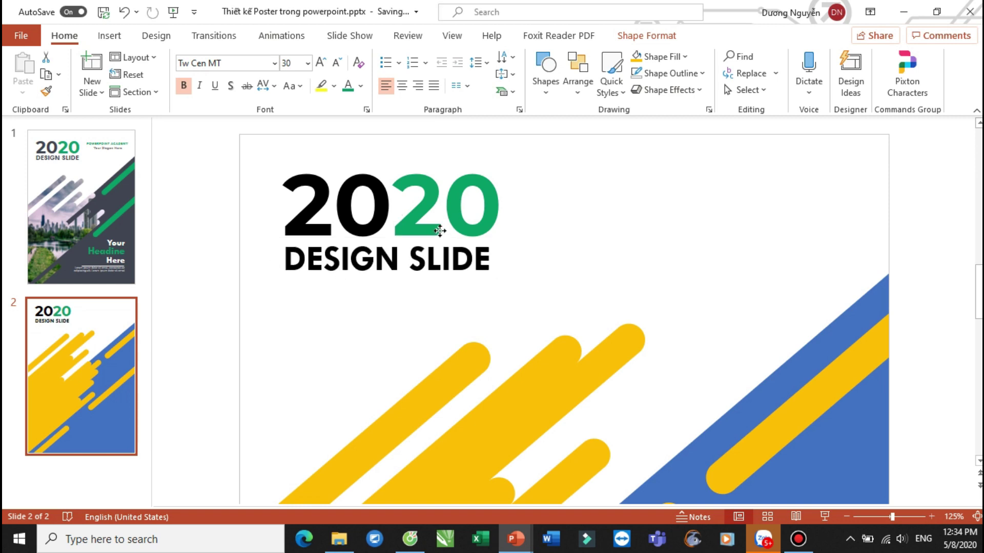
{"action": "left_click", "coordinate": [193, 235]}
{"action": "scroll", "coordinate": [385, 247], "scroll_direction": "down", "scroll_amount": 5, "text": "ctrl"}
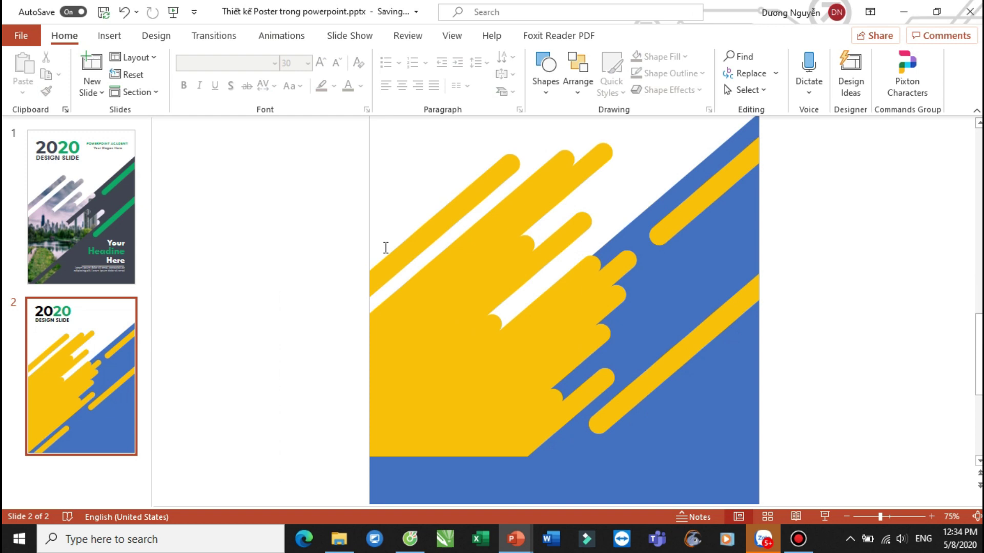
{"action": "scroll", "coordinate": [384, 248], "scroll_direction": "up", "scroll_amount": 3}
{"action": "scroll", "coordinate": [501, 195], "scroll_direction": "up", "scroll_amount": 2}
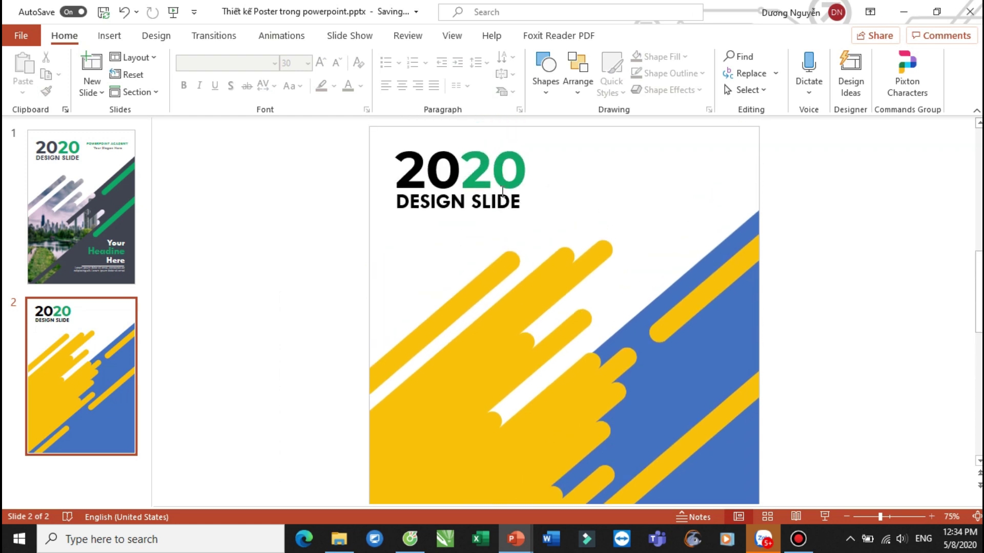
{"action": "scroll", "coordinate": [499, 225], "scroll_direction": "up", "scroll_amount": 2}
{"action": "scroll", "coordinate": [500, 224], "scroll_direction": "down", "scroll_amount": 2}
Duplicate the DESIGN SLIDE text box to the top right and retype it as 'POWERPOINT ACADEMY'
{"action": "left_click", "coordinate": [498, 210]}
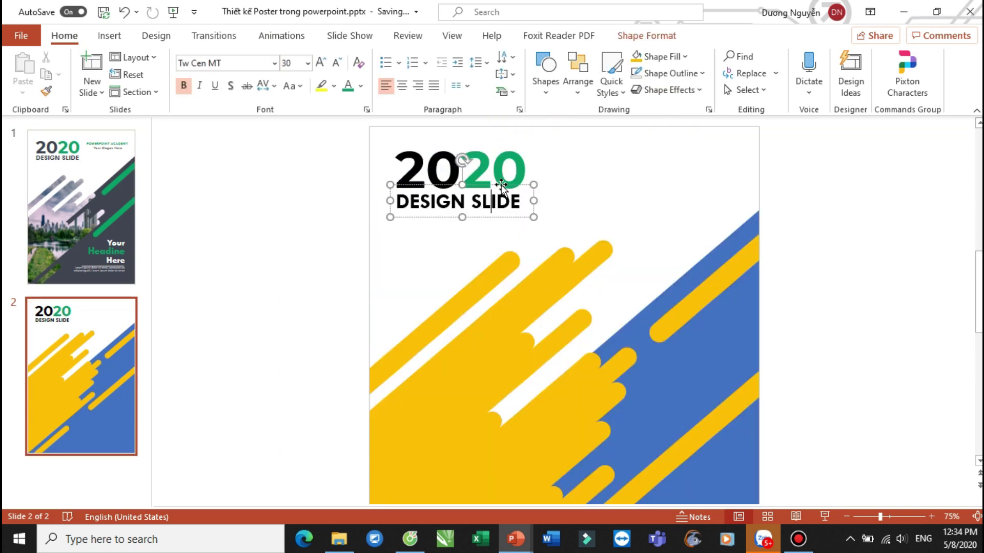
{"action": "mouse_move", "coordinate": [514, 187]}
{"action": "left_mouse_down"}
{"action": "mouse_move", "coordinate": [713, 156]}
{"action": "mouse_move", "coordinate": [691, 156]}
{"action": "mouse_move", "coordinate": [742, 167]}
{"action": "left_mouse_up"}
{"action": "left_click", "coordinate": [692, 167]}
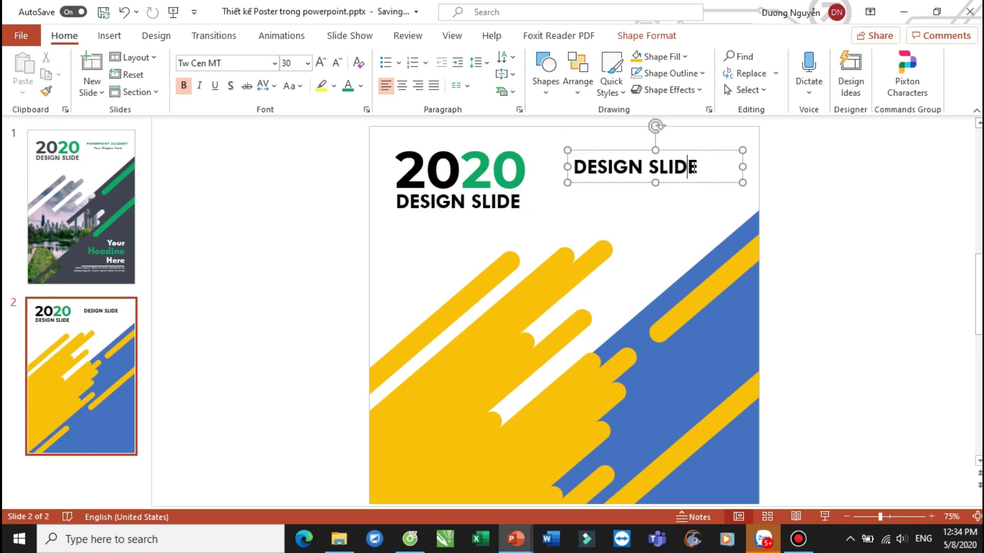
{"action": "triple_click", "coordinate": [692, 167]}
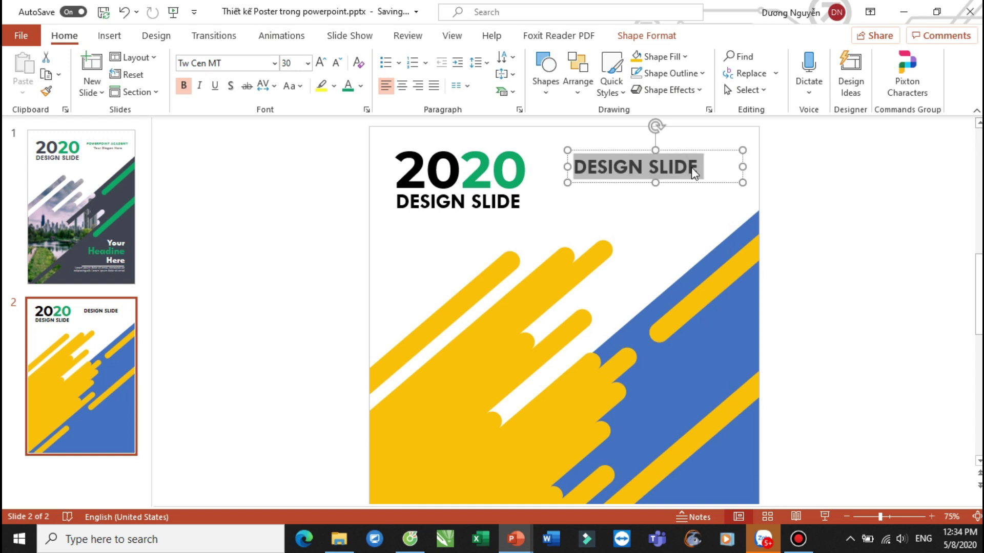
{"action": "type", "text": "POWWE"}
{"action": "key", "text": "BackSpace"}
{"action": "key", "text": "BackSpace"}
{"action": "type", "text": "ERPOINT"}
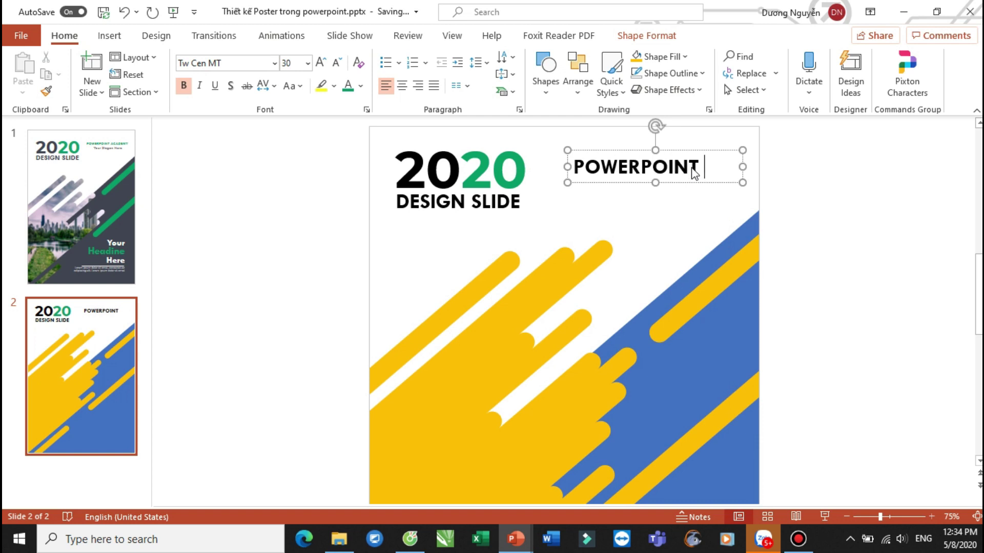
{"action": "type", "text": " A"}
{"action": "type", "text": "CAA"}
{"action": "key", "text": "BackSpace"}
{"action": "type", "text": "DEMY"}
Shrink 'POWERPOINT ACADEMY' to fit on one line and colour it green
{"action": "key", "text": "ctrl+a"}
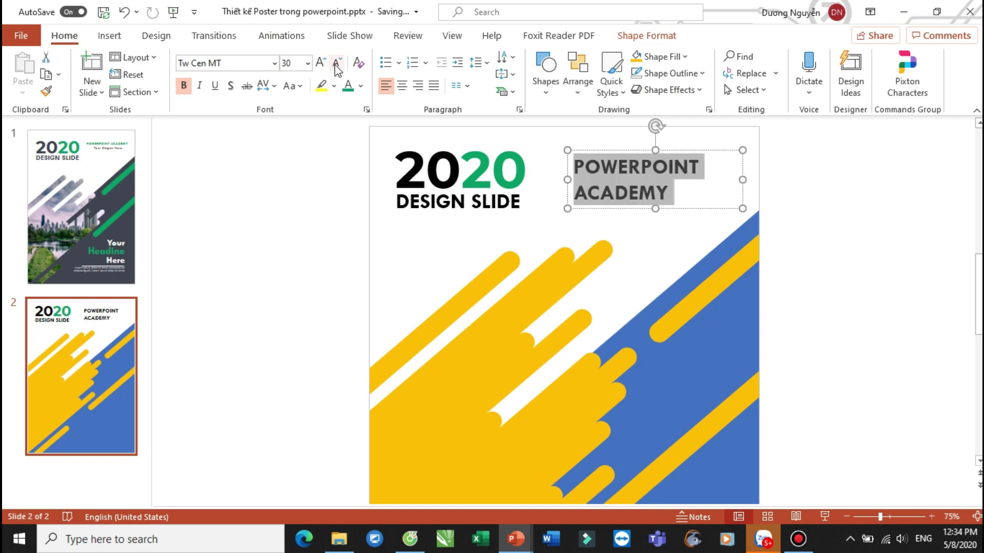
{"action": "left_click", "coordinate": [336, 63]}
{"action": "left_click", "coordinate": [336, 62]}
{"action": "left_click", "coordinate": [337, 63]}
{"action": "left_click", "coordinate": [347, 86]}
{"action": "left_click", "coordinate": [325, 136]}
Add a grey 'Your Slogan Here' line below it in a narrower text box
{"action": "left_click", "coordinate": [656, 164]}
{"action": "left_click_drag", "start_coordinate": [673, 153], "coordinate": [674, 179]}
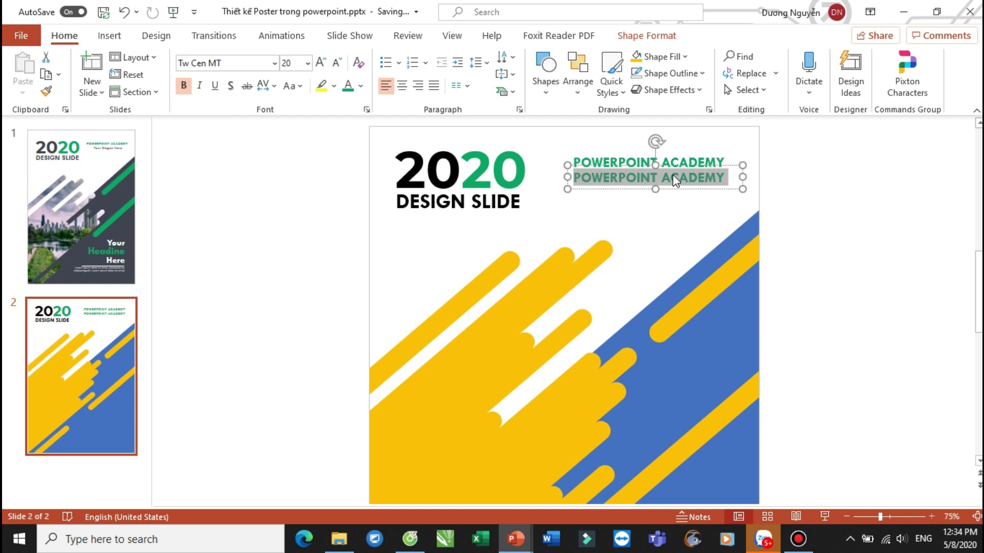
{"action": "type", "text": "Y"}
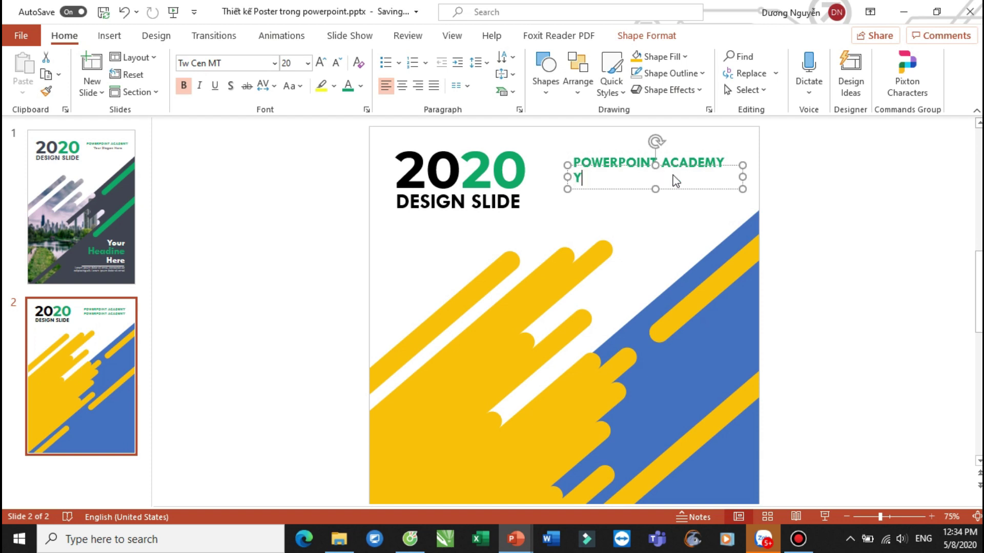
{"action": "type", "text": "our"}
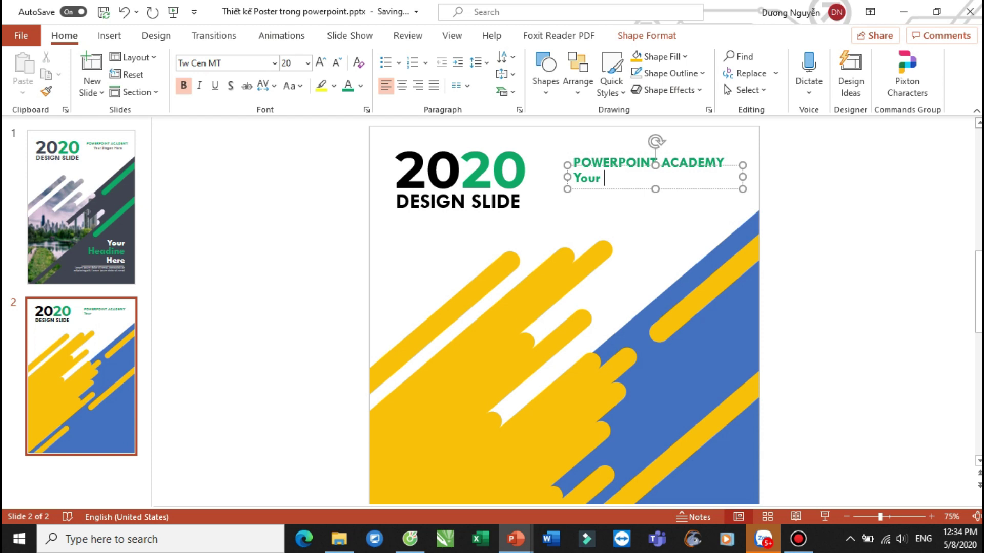
{"action": "type", "text": " Slo"}
{"action": "type", "text": "gan"}
{"action": "type", "text": " Here"}
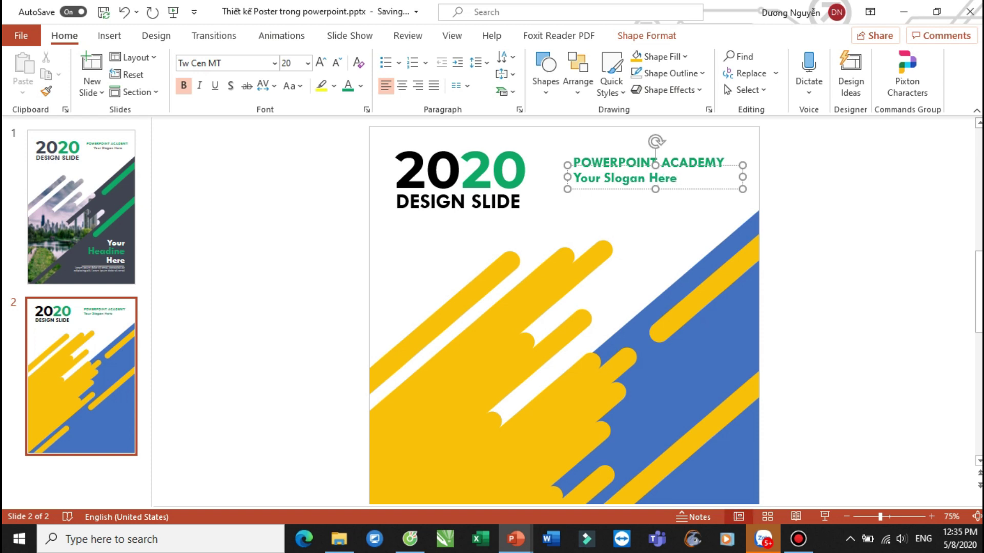
{"action": "key", "text": "shift+Home"}
{"action": "left_click", "coordinate": [361, 86]}
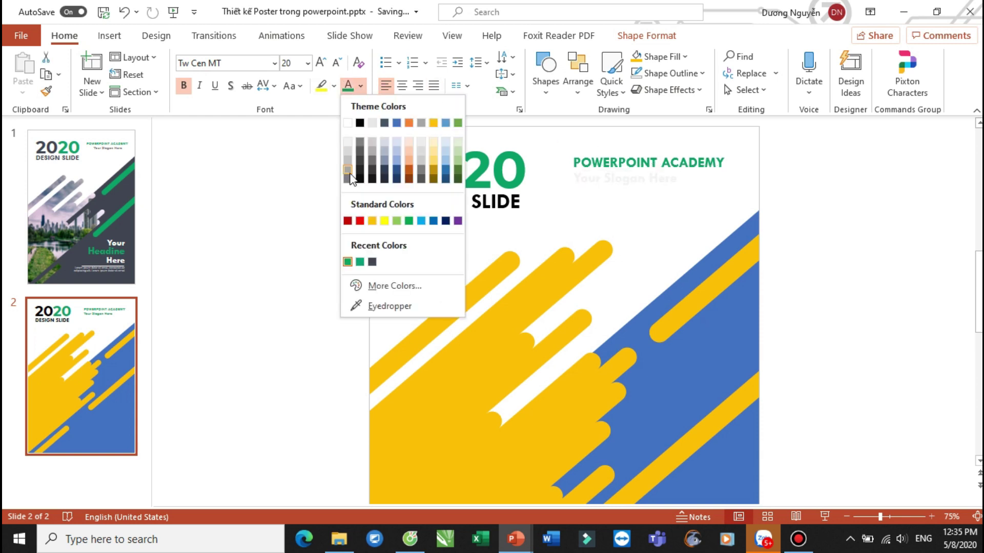
{"action": "left_click", "coordinate": [363, 140]}
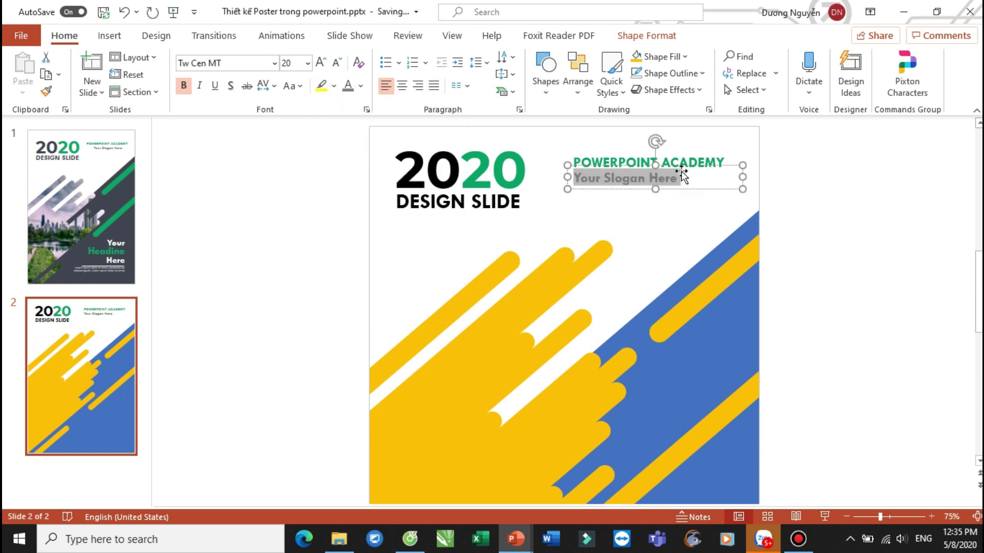
{"action": "mouse_move", "coordinate": [742, 176]}
{"action": "left_mouse_down"}
{"action": "mouse_move", "coordinate": [690, 176]}
{"action": "mouse_move", "coordinate": [692, 168]}
{"action": "left_mouse_up"}
{"action": "left_click", "coordinate": [795, 200]}
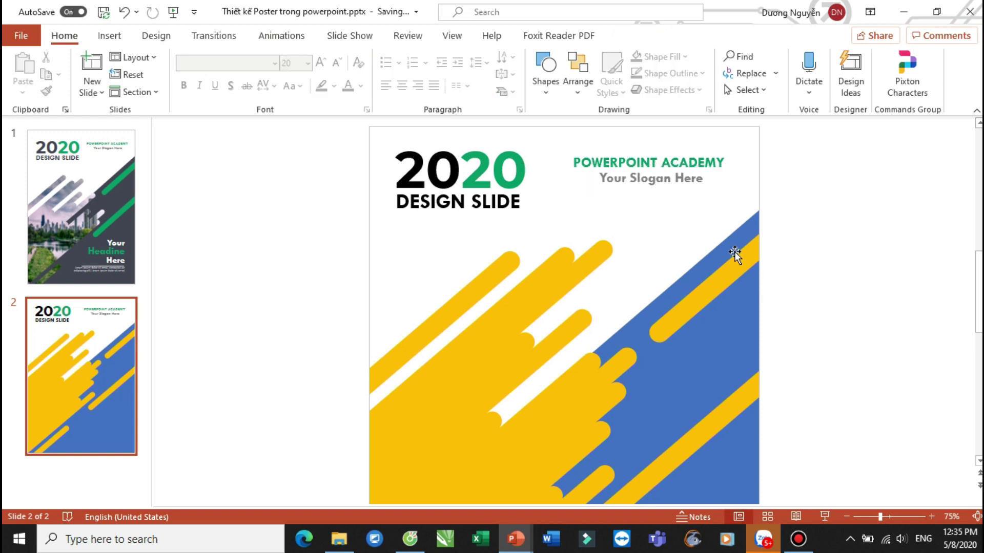
Copy the POWERPOINT ACADEMY box to the slide's bottom right and make its text white
{"action": "scroll", "coordinate": [700, 258], "scroll_direction": "down", "scroll_amount": 1, "text": "ctrl"}
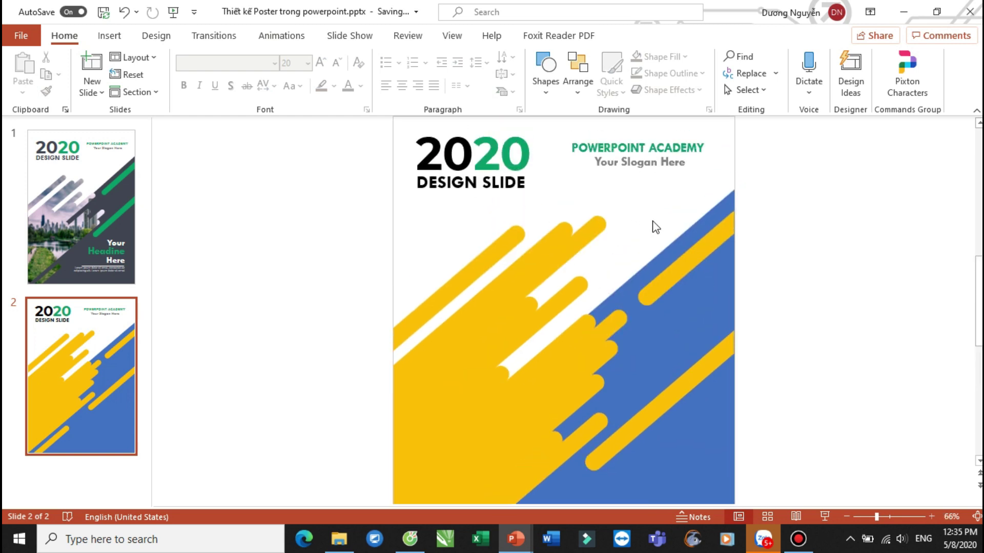
{"action": "left_click", "coordinate": [672, 148]}
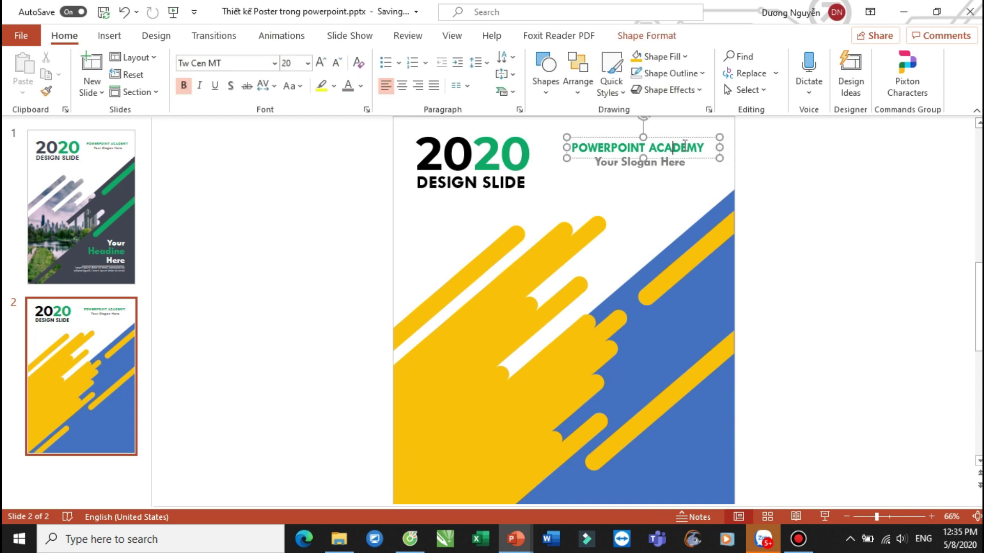
{"action": "left_click_drag", "start_coordinate": [683, 138], "coordinate": [699, 472]}
{"action": "left_click", "coordinate": [813, 431]}
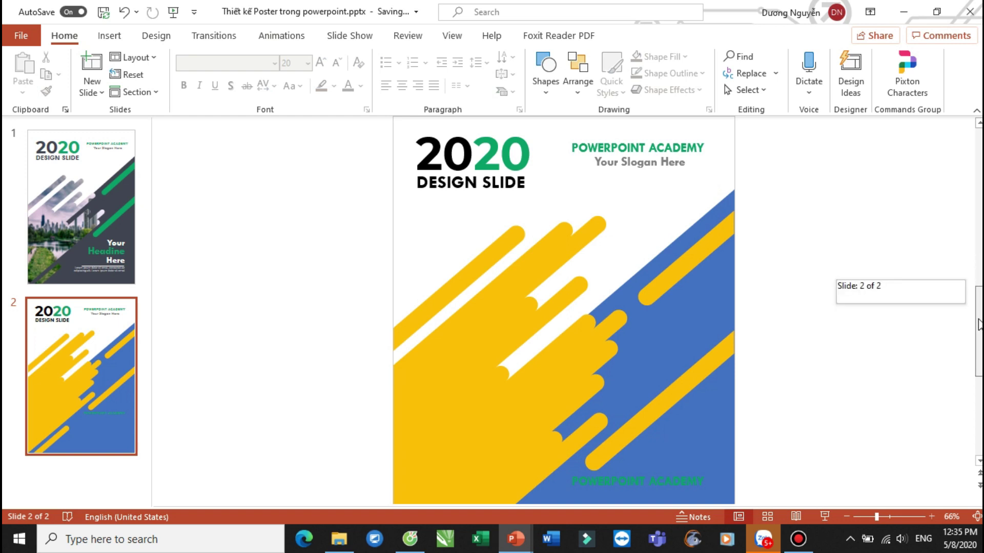
{"action": "left_click_drag", "start_coordinate": [979, 302], "coordinate": [978, 353]}
{"action": "left_click", "coordinate": [677, 425]}
{"action": "key", "text": "ctrl+a"}
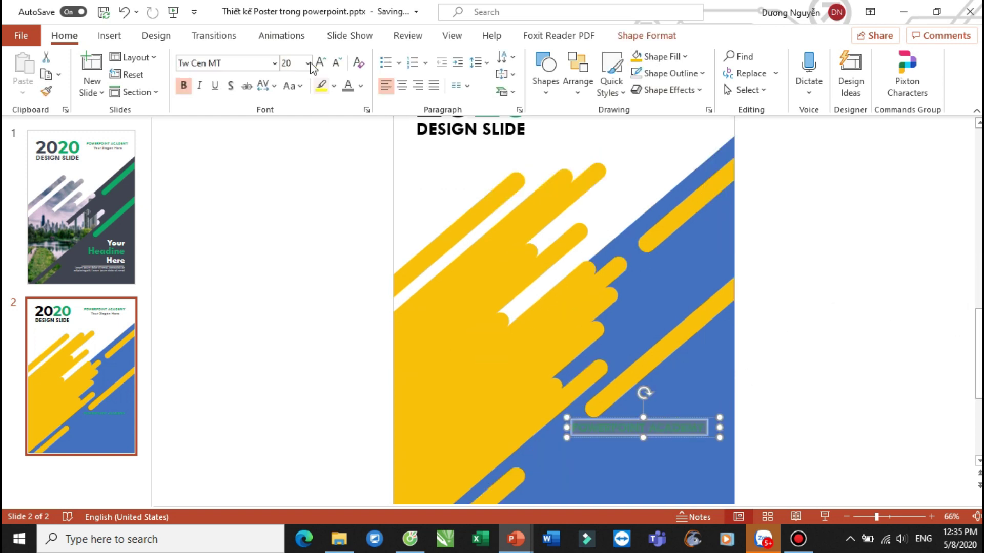
{"action": "left_click", "coordinate": [360, 86]}
{"action": "left_click", "coordinate": [348, 123]}
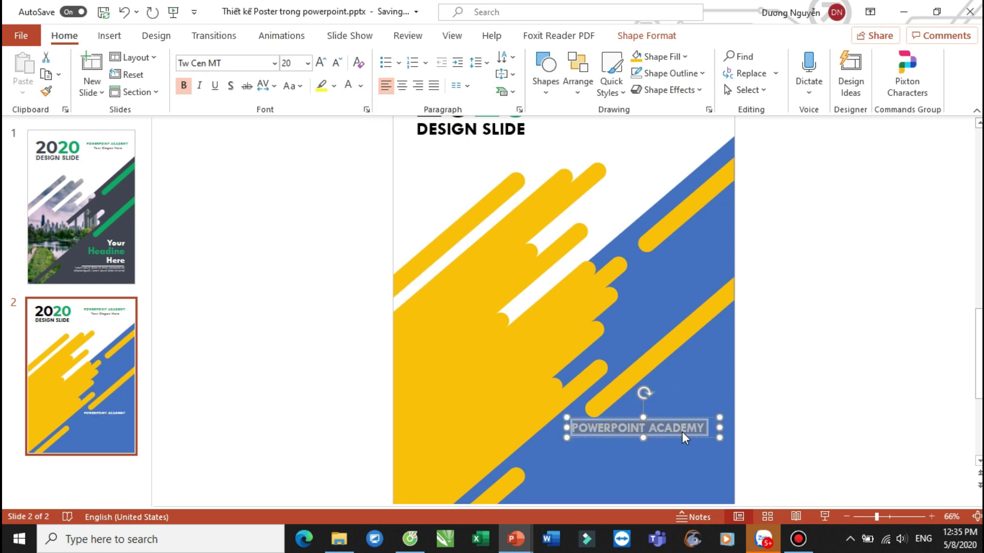
Replace the text with 'Your', right-aligned at 44 pt
{"action": "type", "text": "Your"}
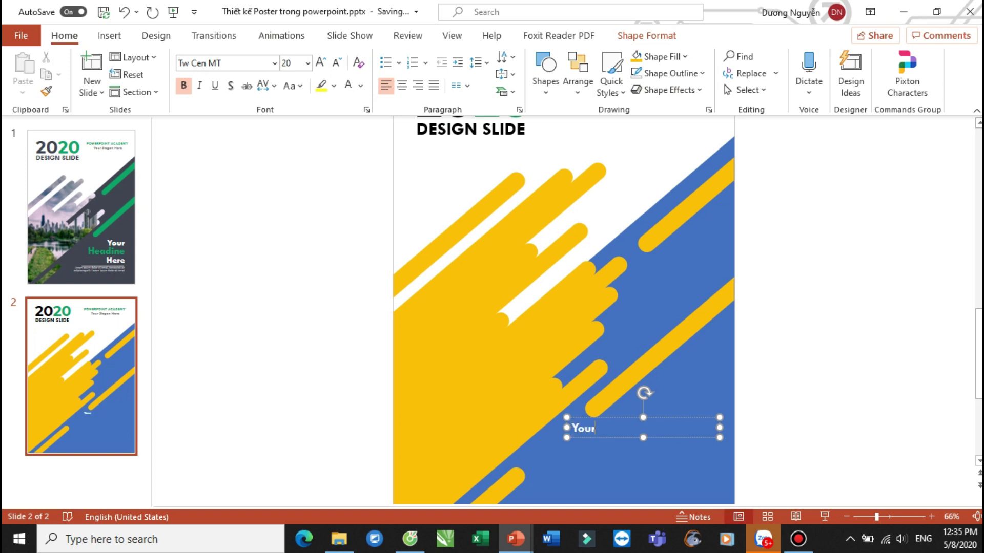
{"action": "key", "text": "ctrl+a"}
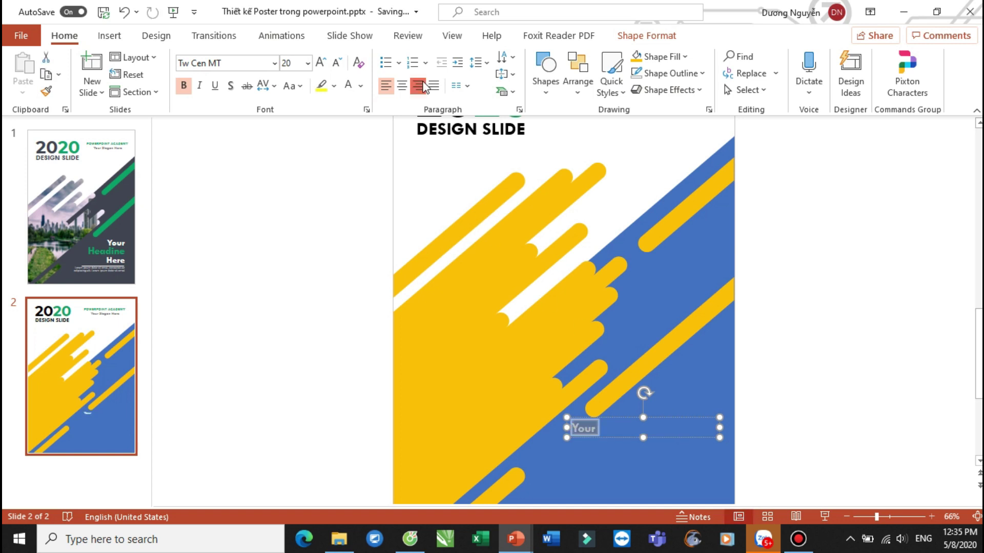
{"action": "left_click", "coordinate": [418, 86]}
{"action": "left_click", "coordinate": [321, 63]}
{"action": "left_click", "coordinate": [321, 62]}
{"action": "left_click", "coordinate": [321, 62]}
{"action": "left_click", "coordinate": [320, 62]}
{"action": "left_click", "coordinate": [320, 63]}
{"action": "left_click", "coordinate": [431, 149]}
Duplicate the box below as 'Headine' and colour that word green
{"action": "left_click", "coordinate": [678, 437]}
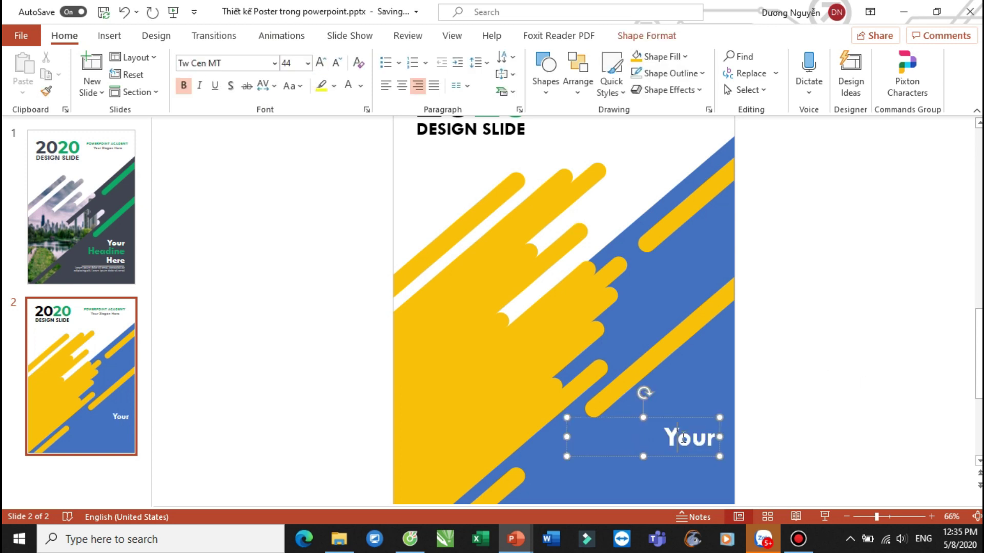
{"action": "mouse_move", "coordinate": [690, 418]}
{"action": "left_mouse_down"}
{"action": "mouse_move", "coordinate": [677, 412]}
{"action": "mouse_move", "coordinate": [677, 437]}
{"action": "left_mouse_up"}
{"action": "type", "text": "Headine"}
{"action": "double_click", "coordinate": [676, 451]}
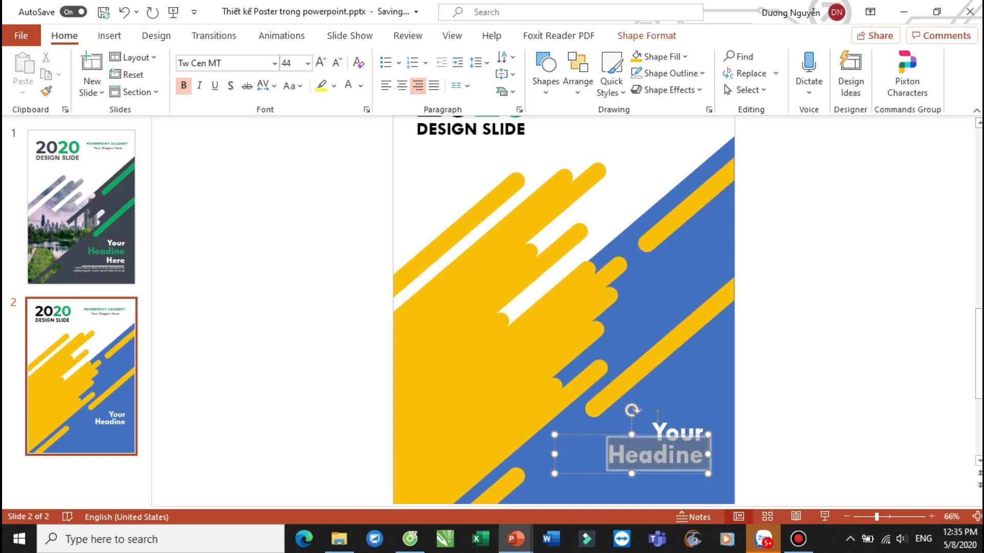
{"action": "left_click", "coordinate": [360, 86]}
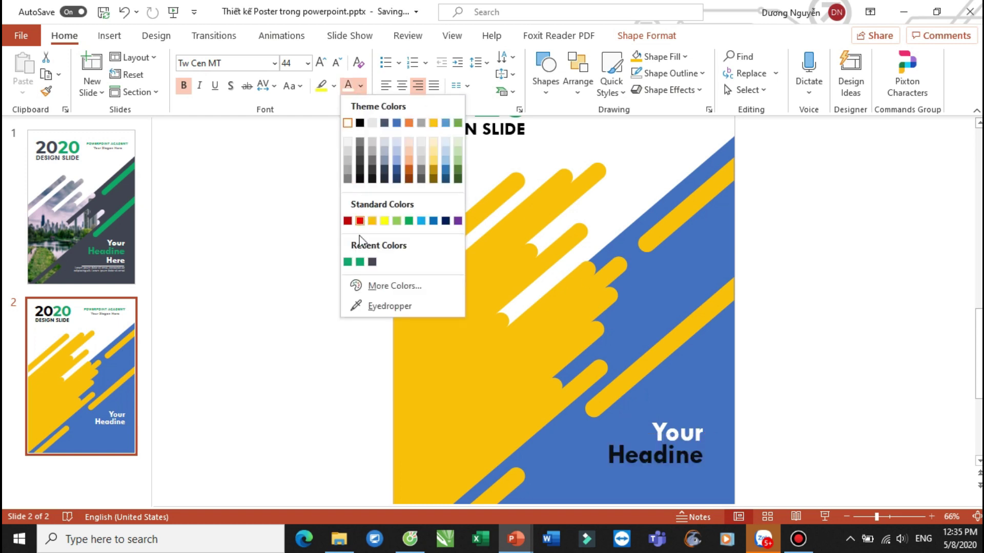
{"action": "left_click", "coordinate": [360, 262]}
{"action": "left_click", "coordinate": [270, 290]}
Duplicate the Headine box below it as 'Here'
{"action": "left_click", "coordinate": [604, 420]}
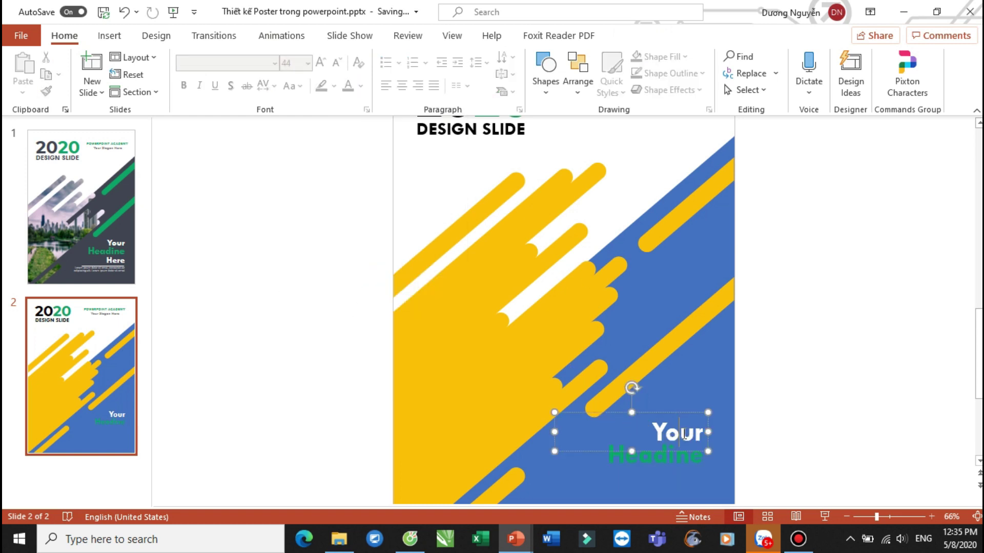
{"action": "left_click_drag", "start_coordinate": [695, 411], "coordinate": [694, 461], "text": "ctrl"}
{"action": "type", "text": "Here"}
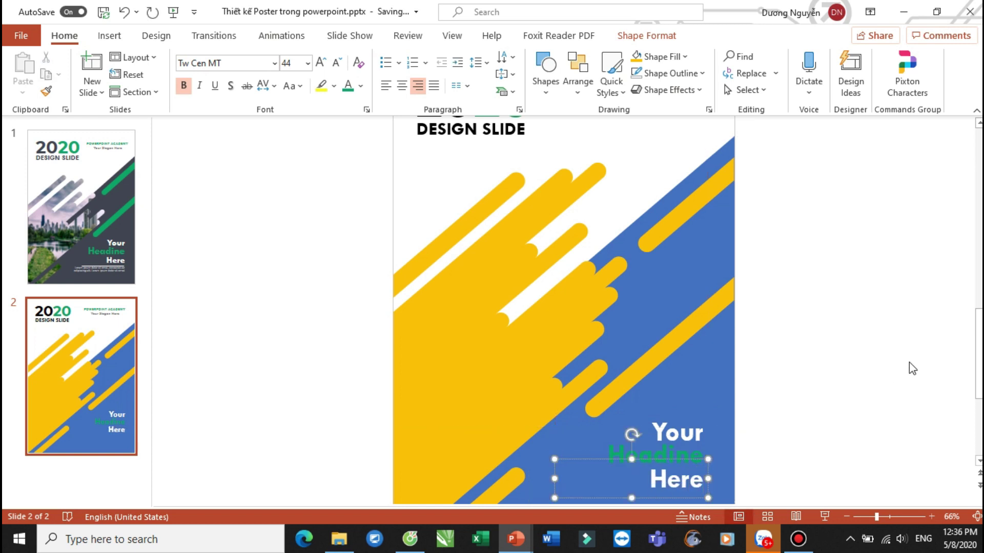
{"action": "left_click", "coordinate": [908, 363]}
{"action": "scroll", "coordinate": [914, 366], "scroll_direction": "down", "scroll_amount": 2}
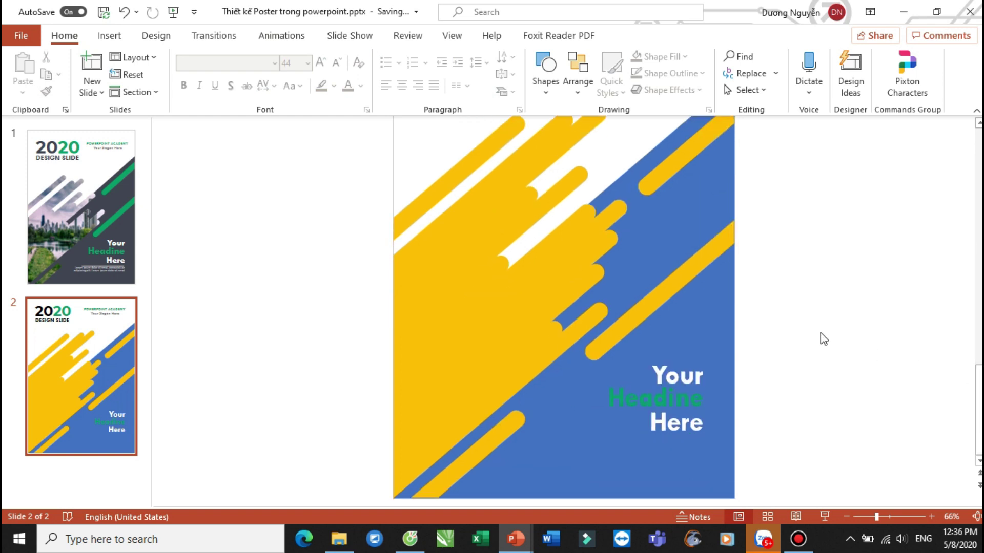
Select the three headline text boxes and move them up slightly
{"action": "mouse_move", "coordinate": [805, 338]}
{"action": "left_mouse_down"}
{"action": "mouse_move", "coordinate": [652, 433]}
{"action": "mouse_move", "coordinate": [631, 407]}
{"action": "left_mouse_up"}
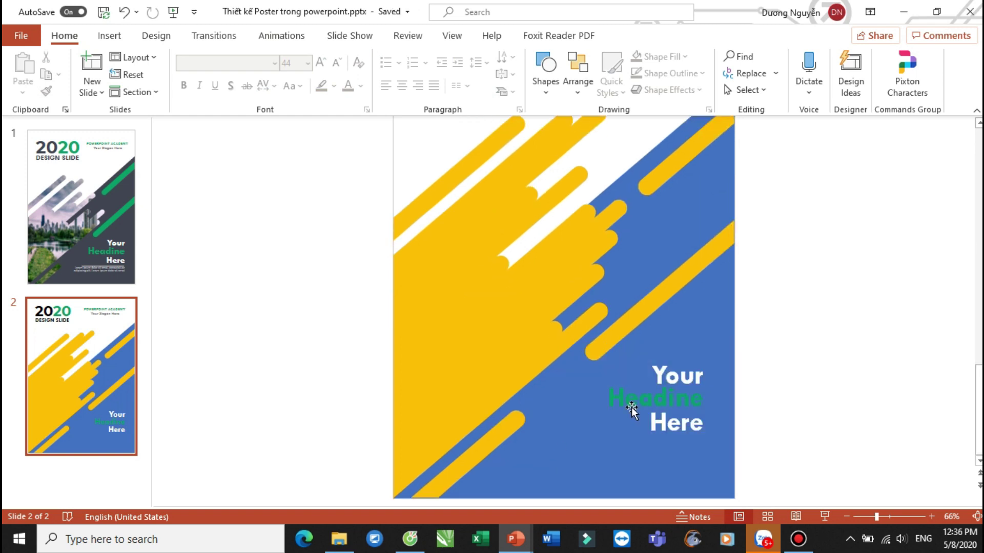
{"action": "left_click_drag", "start_coordinate": [706, 397], "coordinate": [581, 432]}
{"action": "left_click_drag", "start_coordinate": [680, 357], "coordinate": [668, 347]}
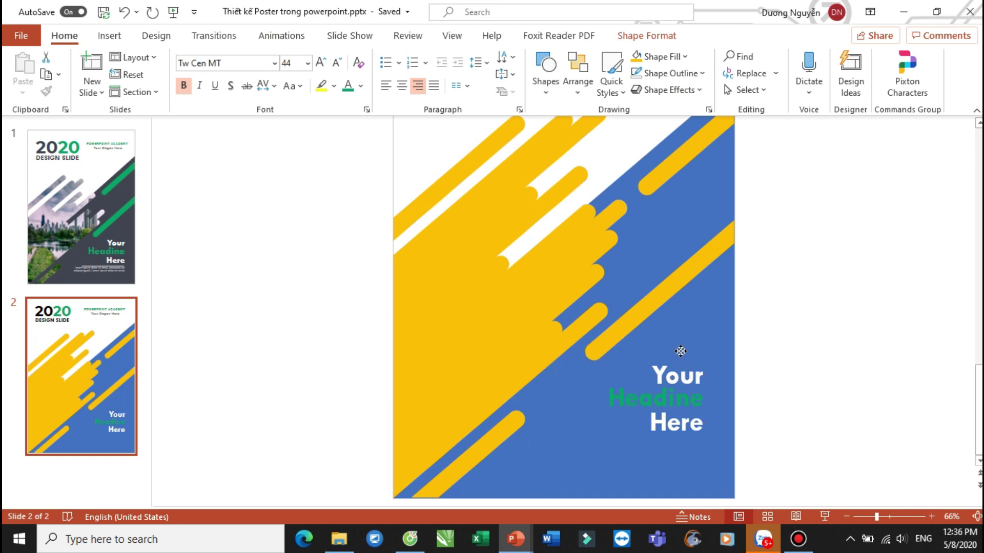
Draw a white 2¼ pt horizontal line beneath the headline
{"action": "left_click", "coordinate": [544, 95]}
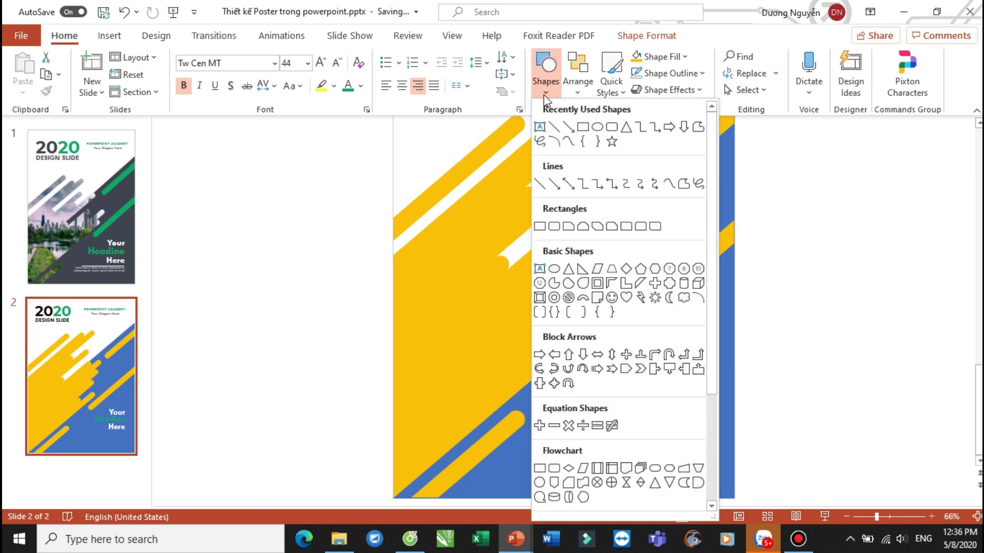
{"action": "left_click", "coordinate": [552, 128]}
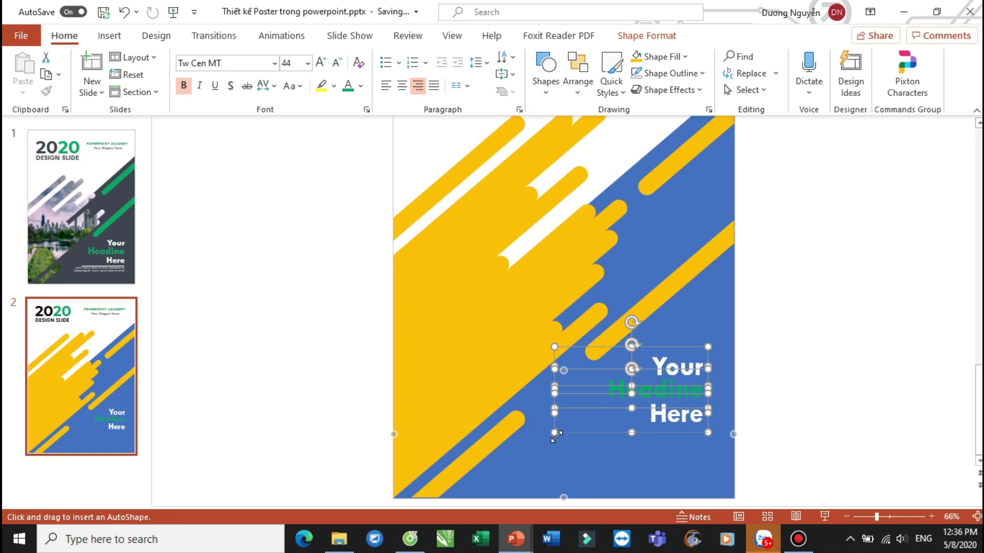
{"action": "left_click_drag", "start_coordinate": [555, 433], "coordinate": [708, 433]}
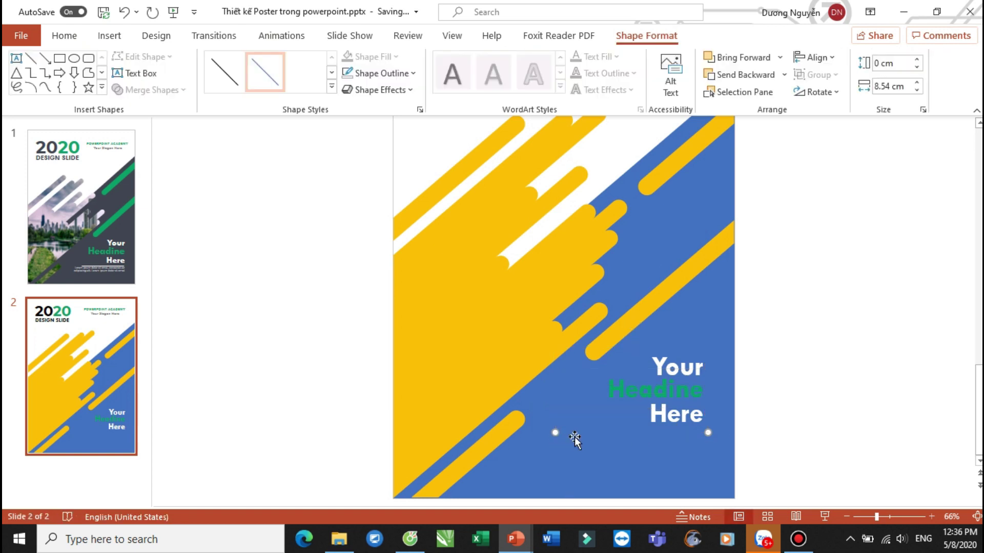
{"action": "left_click", "coordinate": [378, 74]}
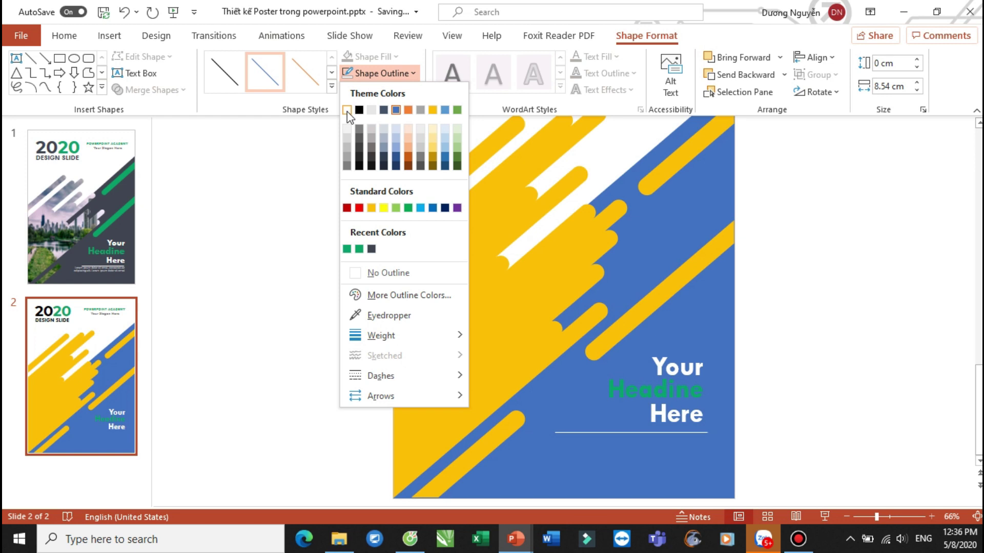
{"action": "left_click", "coordinate": [346, 109]}
{"action": "left_click", "coordinate": [386, 81]}
{"action": "mouse_move", "coordinate": [381, 335]}
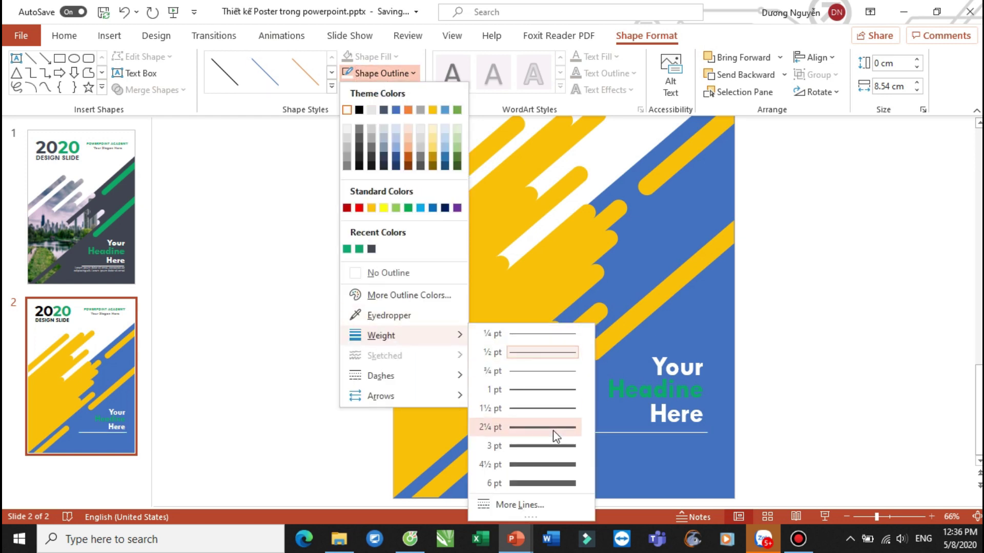
{"action": "left_click", "coordinate": [552, 429]}
{"action": "left_click", "coordinate": [798, 418]}
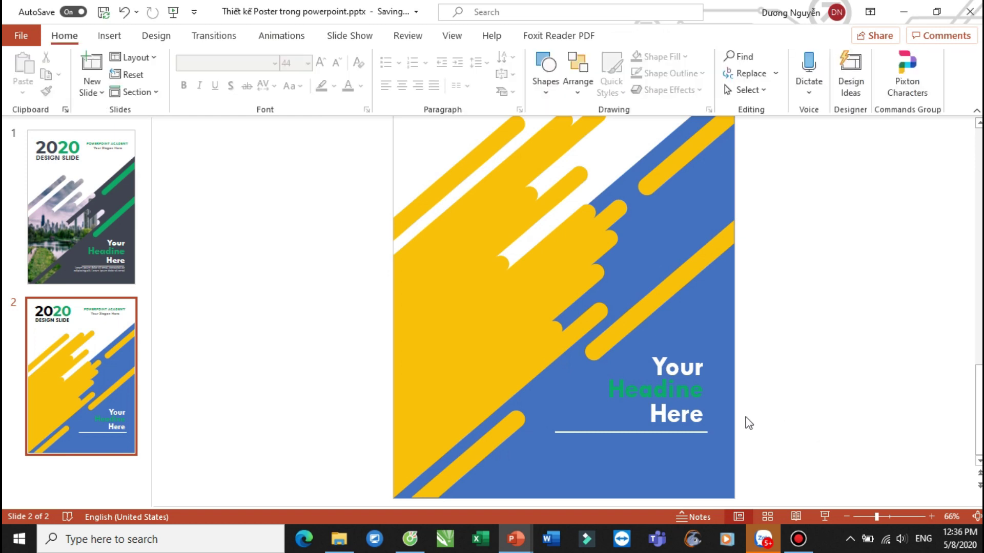
{"action": "left_click", "coordinate": [684, 416]}
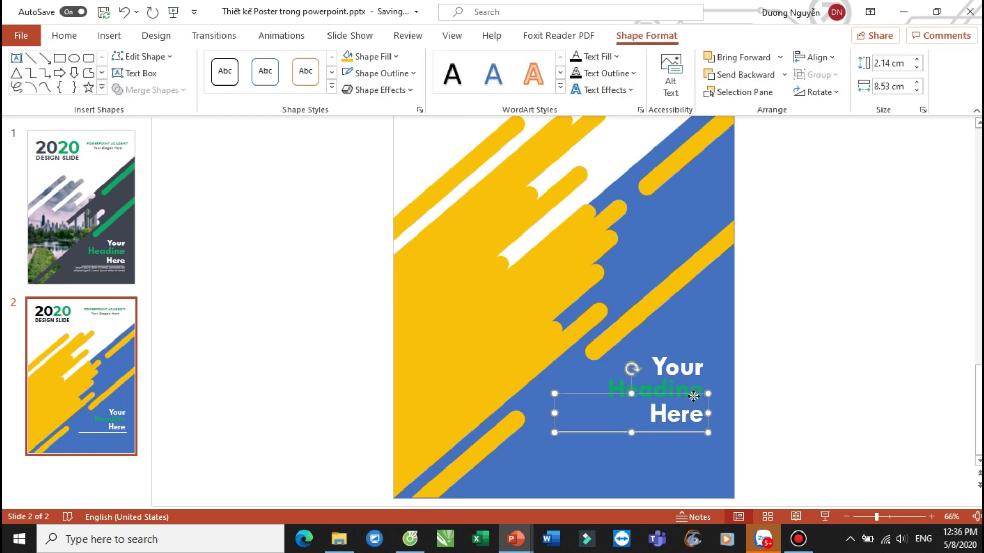
Duplicate the Here box below the line and shrink its text to 24 pt
{"action": "left_click_drag", "start_coordinate": [695, 396], "coordinate": [697, 437], "text": "ctrl"}
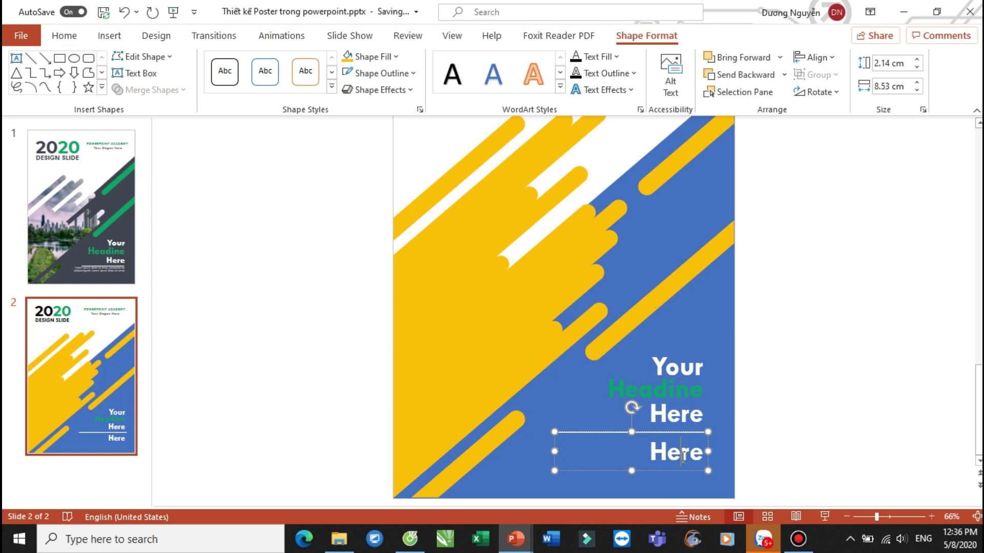
{"action": "double_click", "coordinate": [683, 456]}
{"action": "left_click", "coordinate": [66, 35]}
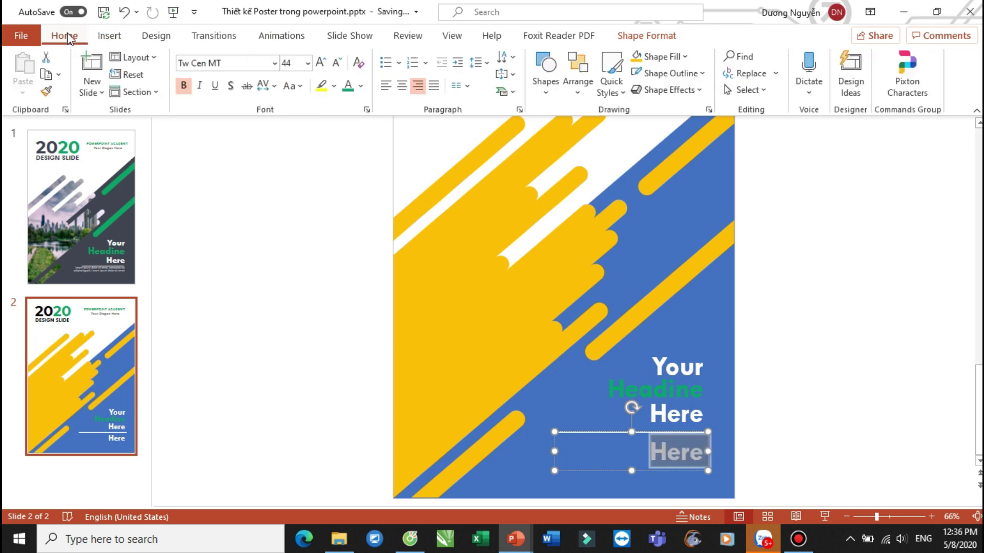
{"action": "left_click", "coordinate": [335, 63]}
{"action": "left_click", "coordinate": [335, 63]}
{"action": "left_click", "coordinate": [335, 63]}
{"action": "left_click", "coordinate": [335, 63]}
{"action": "left_click", "coordinate": [335, 64]}
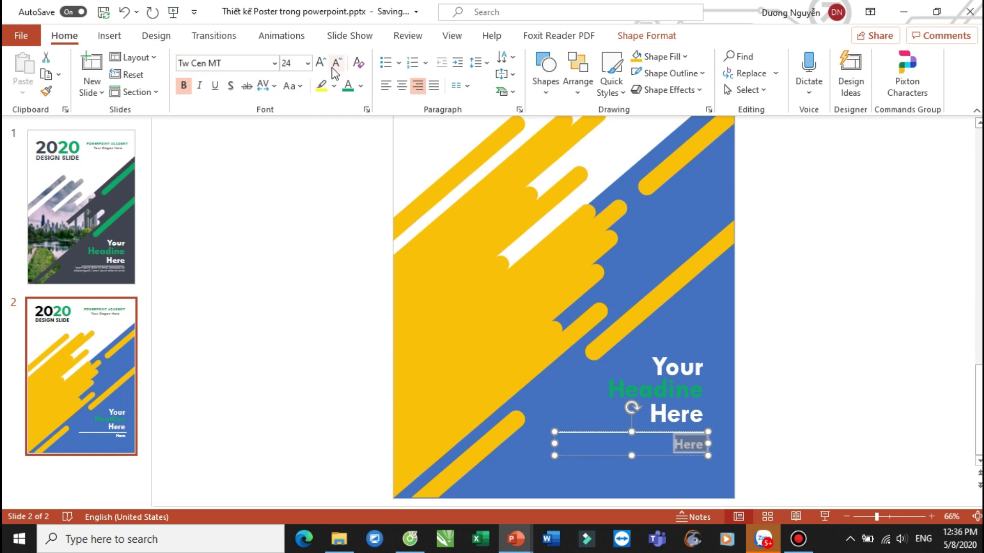
Generate placeholder text with =lorem(), then make it non-bold 14 pt
{"action": "type", "text": "="}
{"action": "type", "text": "re"}
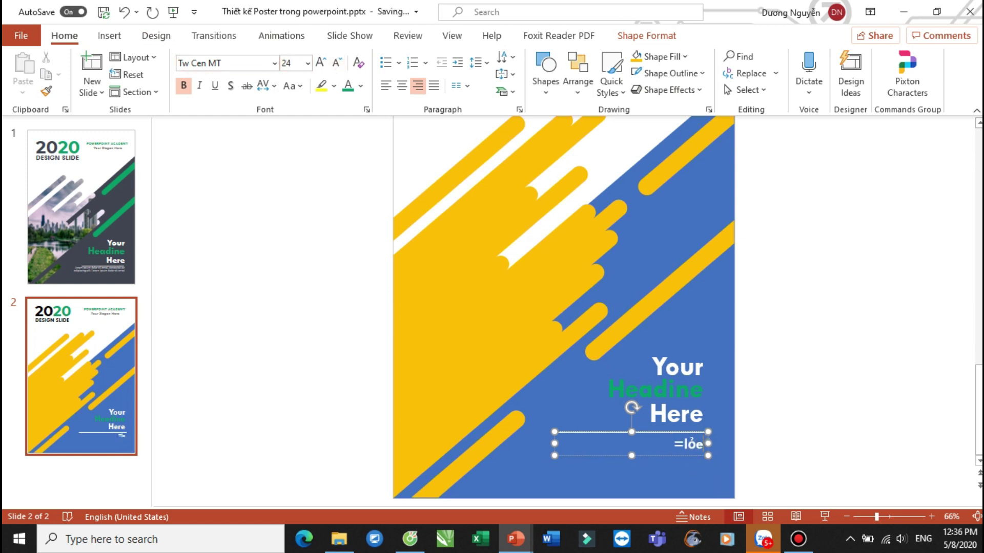
{"action": "key", "text": "BackSpace"}
{"action": "type", "text": "em()"}
{"action": "key", "text": "Return"}
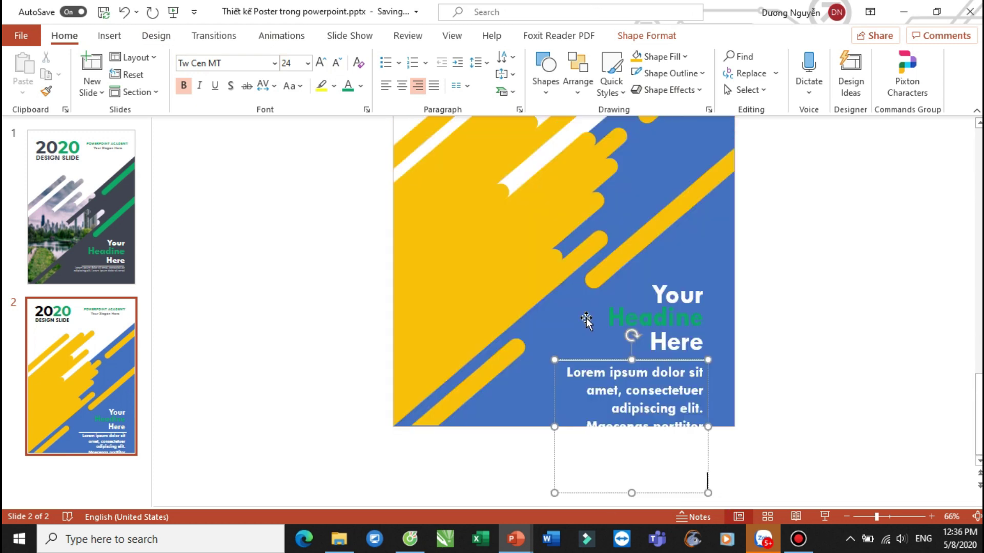
{"action": "key", "text": "ctrl+a"}
{"action": "left_click", "coordinate": [184, 85]}
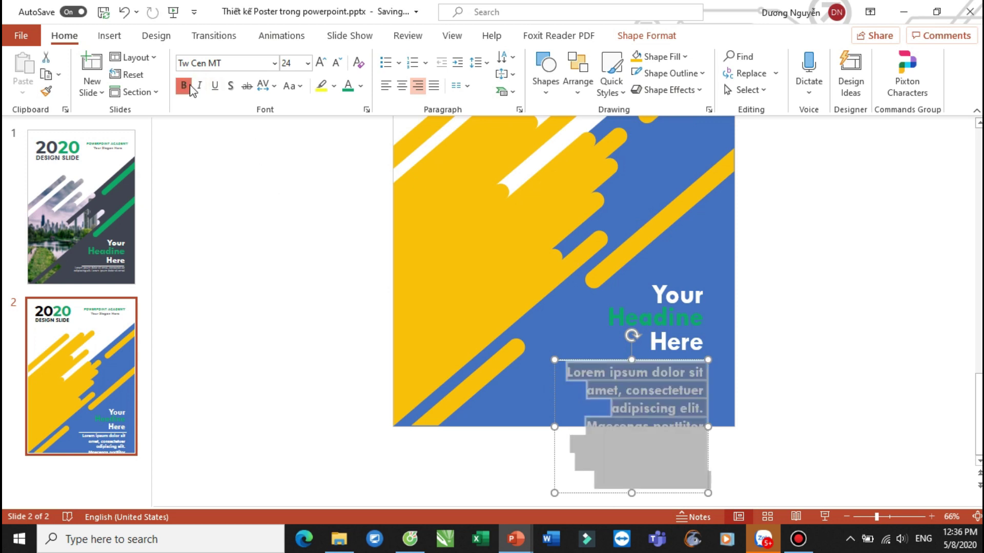
{"action": "left_click", "coordinate": [341, 72]}
{"action": "left_click", "coordinate": [340, 72]}
{"action": "left_click", "coordinate": [340, 72]}
{"action": "left_click", "coordinate": [340, 72]}
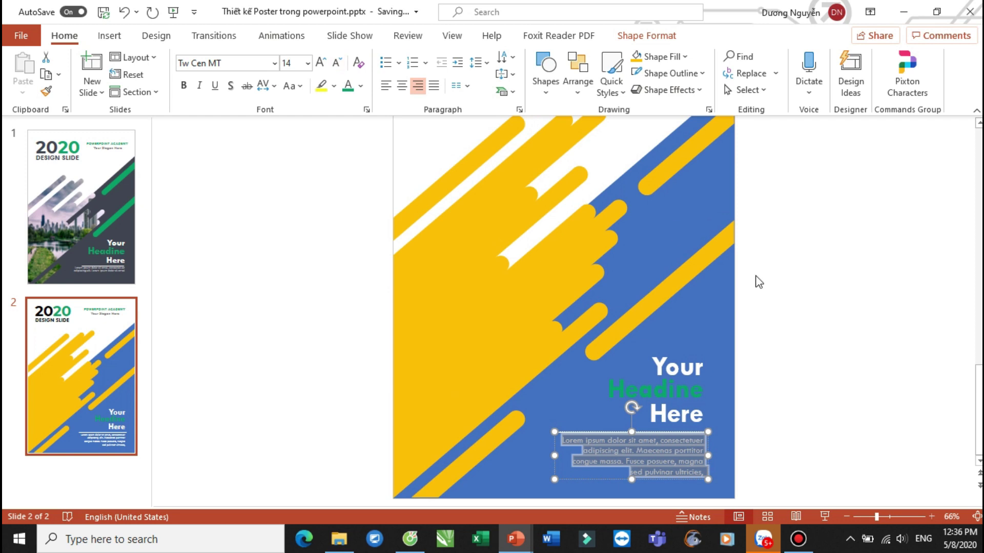
{"action": "left_click", "coordinate": [856, 345]}
{"action": "scroll", "coordinate": [820, 318], "scroll_direction": "down", "scroll_amount": 1, "text": "ctrl"}
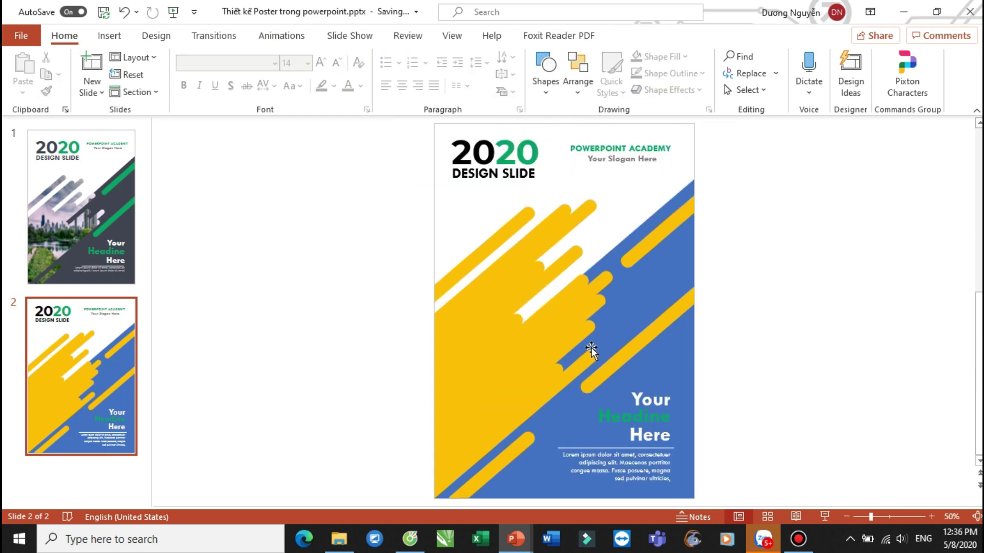
Fill the diagonal band and the bottom rectangle with the recent dark grey
{"action": "left_click", "coordinate": [671, 281]}
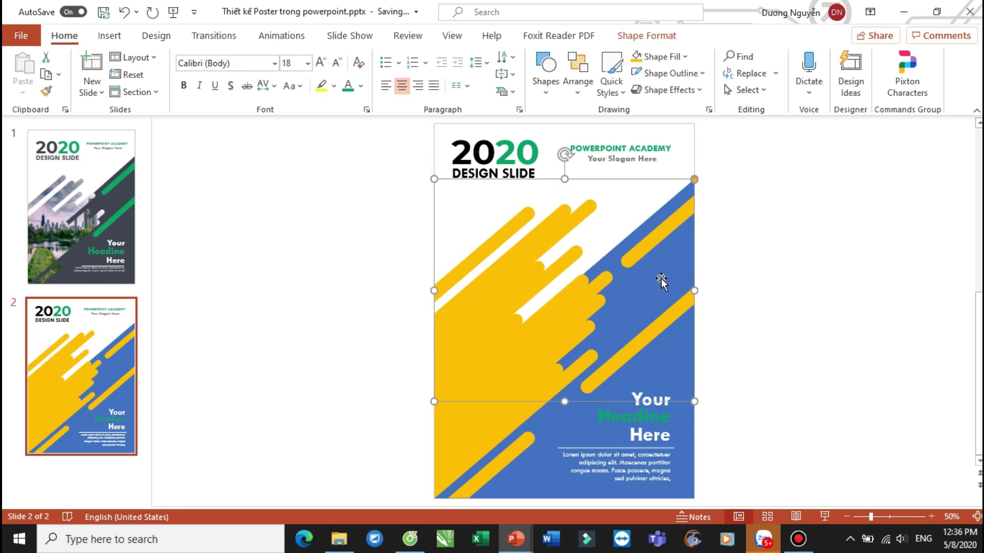
{"action": "left_click", "coordinate": [646, 39]}
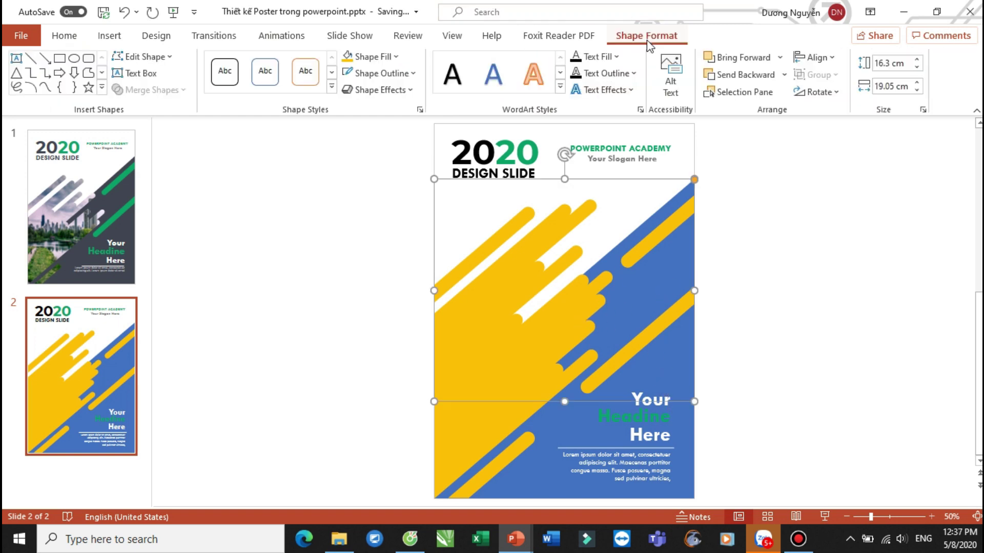
{"action": "left_click", "coordinate": [373, 57]}
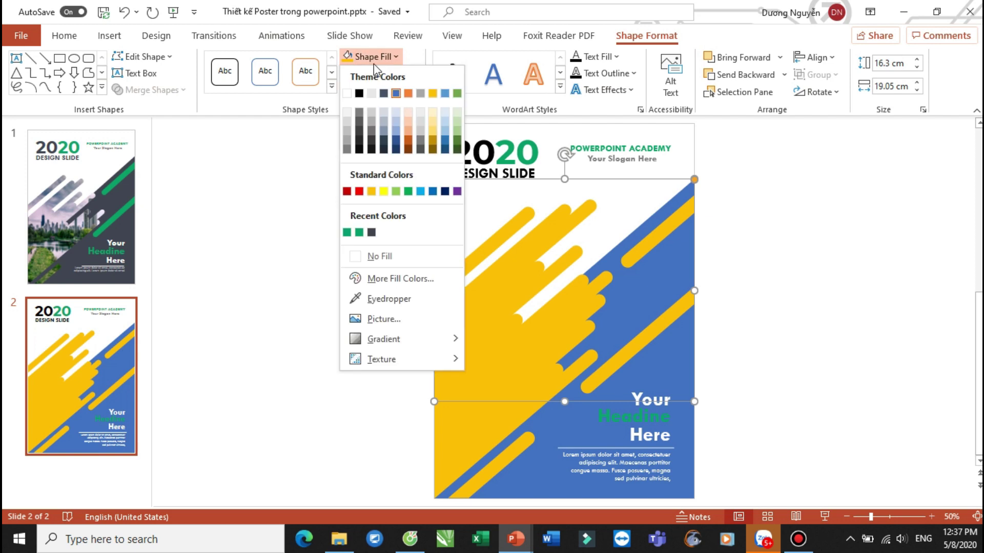
{"action": "left_click", "coordinate": [372, 233]}
{"action": "left_click", "coordinate": [690, 427]}
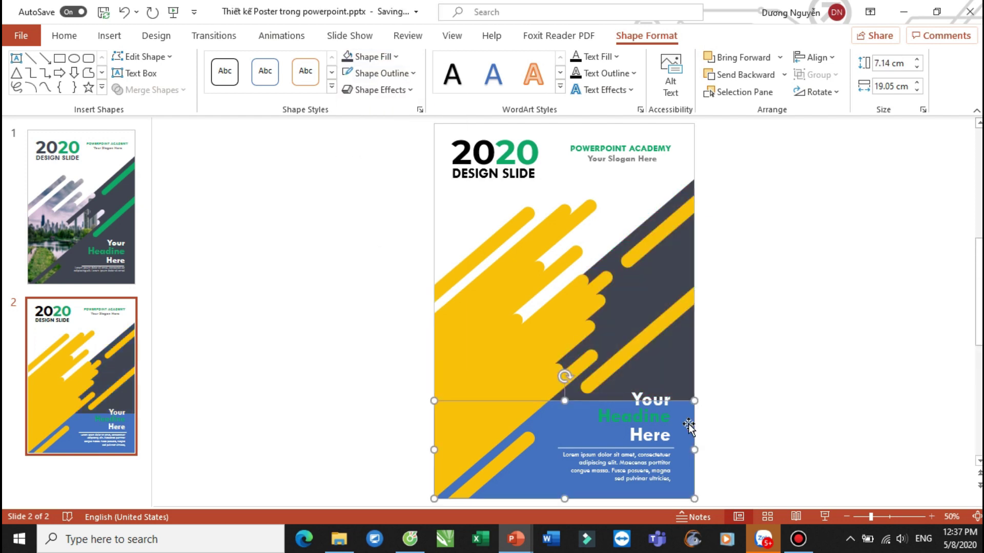
{"action": "key", "text": "F4"}
{"action": "left_click", "coordinate": [775, 370]}
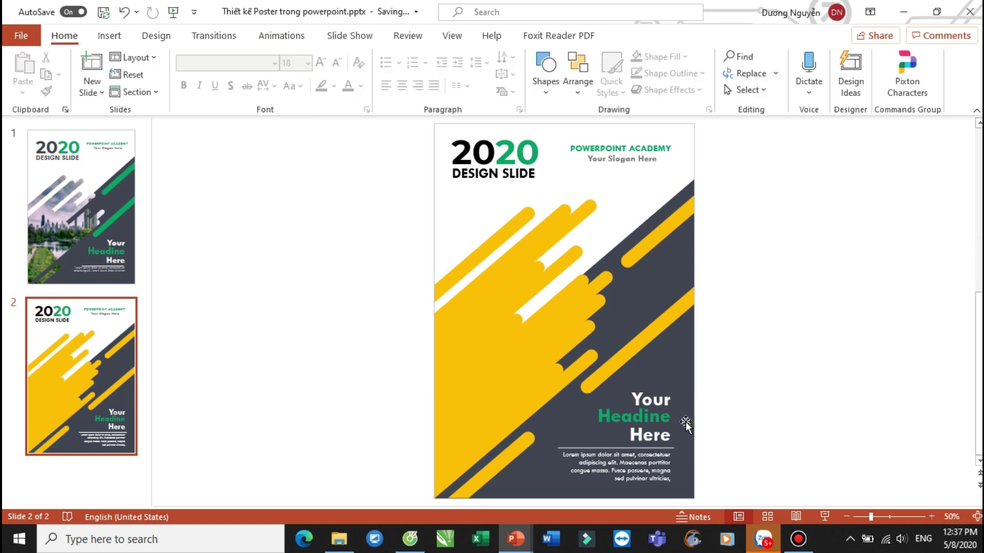
Fill the right-hand yellow bars and the lower bar with the recent green
{"action": "double_click", "coordinate": [657, 226]}
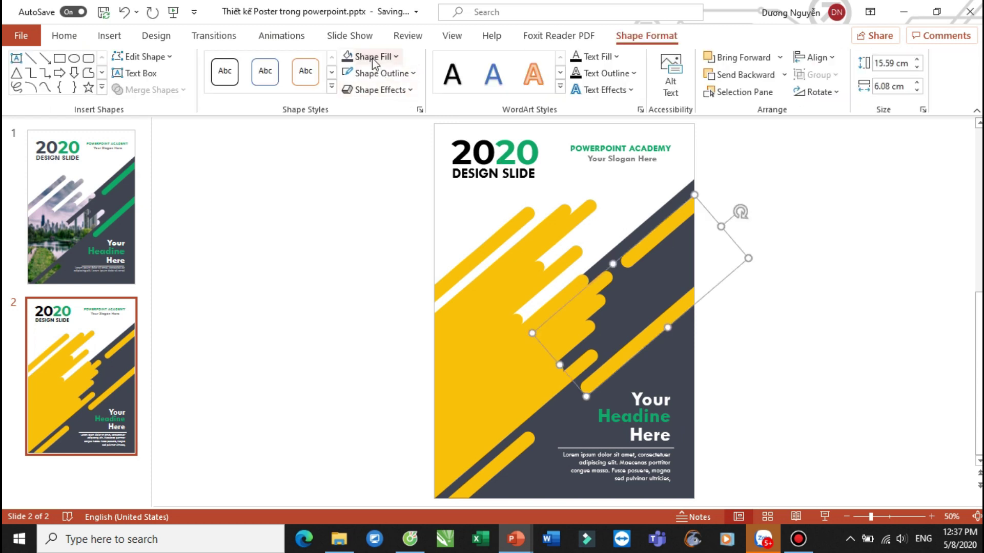
{"action": "left_click", "coordinate": [373, 60]}
{"action": "left_click", "coordinate": [372, 233]}
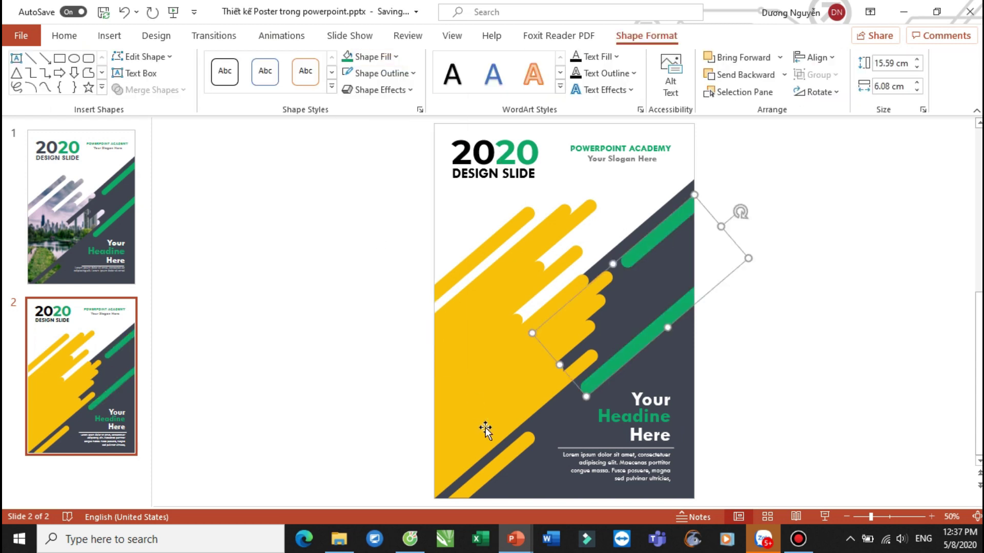
{"action": "left_click", "coordinate": [514, 457]}
{"action": "key", "text": "F4"}
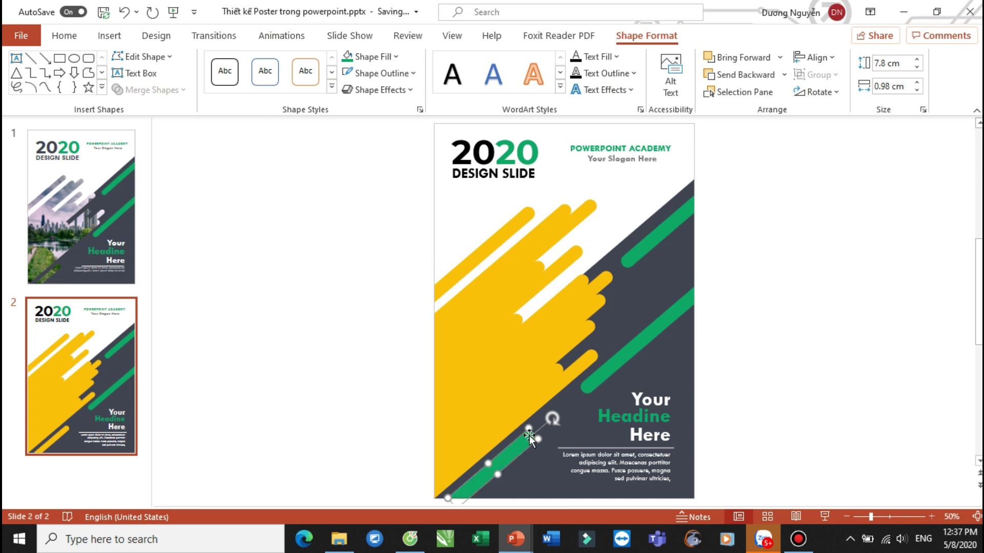
{"action": "left_click", "coordinate": [768, 388]}
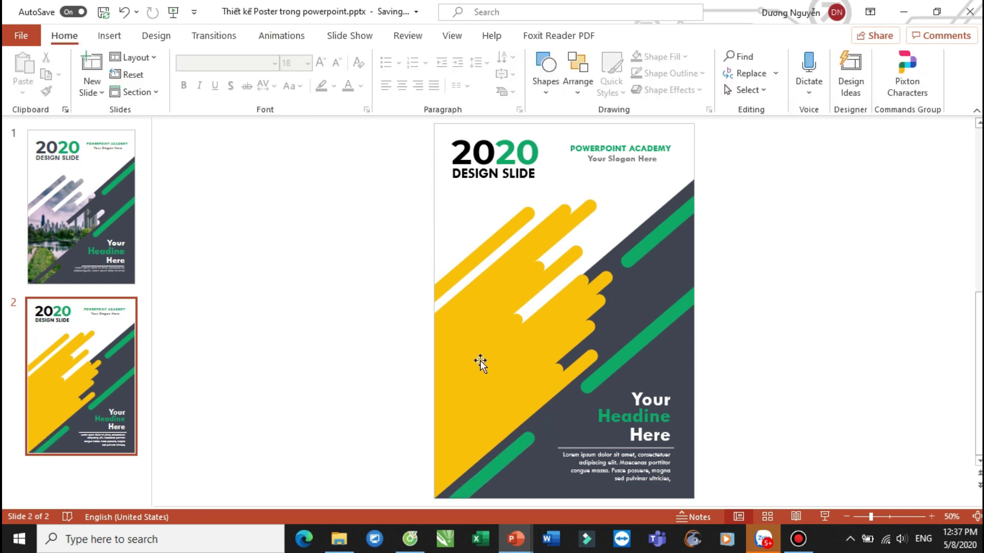
{"action": "left_click", "coordinate": [488, 333]}
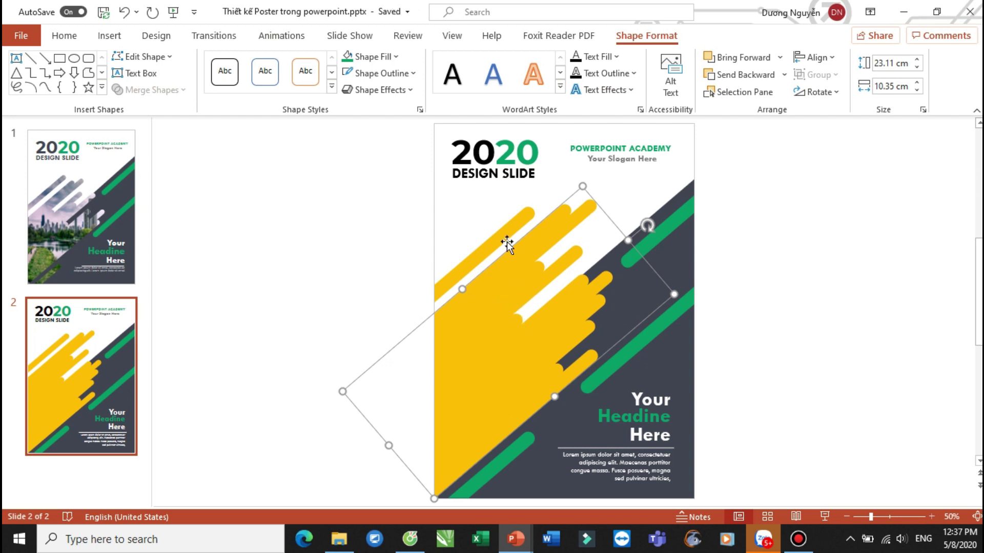
Set the bar cluster's fill to the picture Picture1.jpg from a file
{"action": "left_click", "coordinate": [420, 110]}
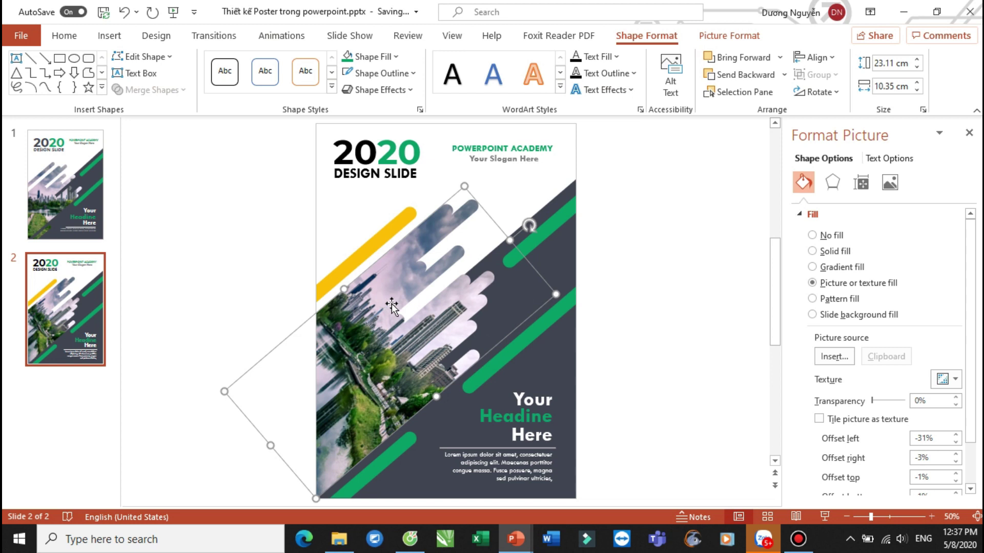
{"action": "left_click", "coordinate": [831, 357]}
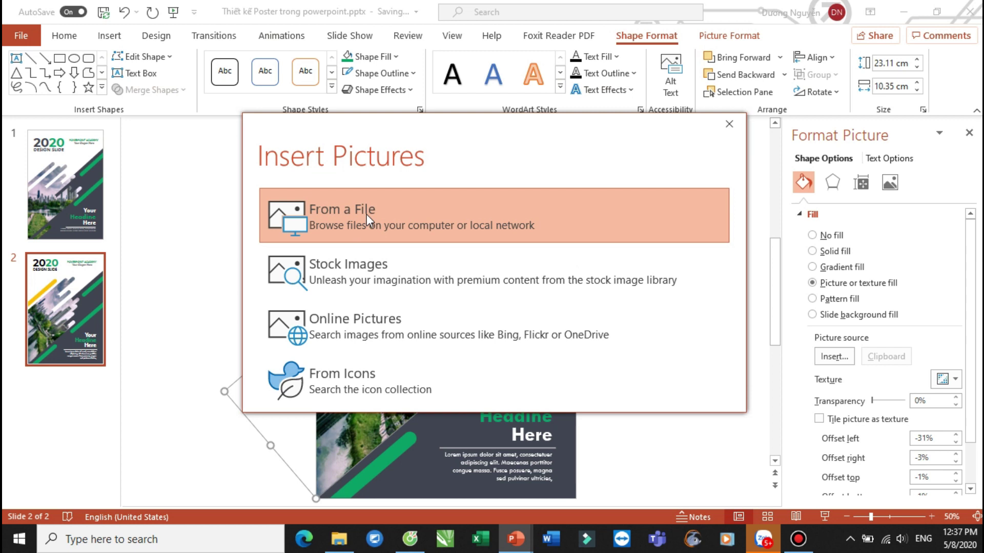
{"action": "left_click", "coordinate": [366, 214]}
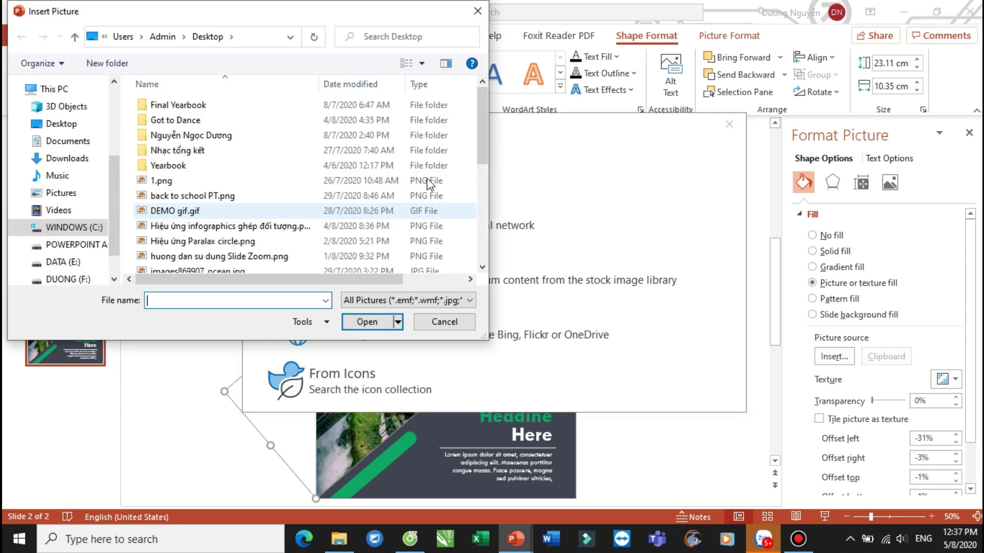
{"action": "left_click_drag", "start_coordinate": [482, 118], "coordinate": [481, 205]}
{"action": "double_click", "coordinate": [350, 120]}
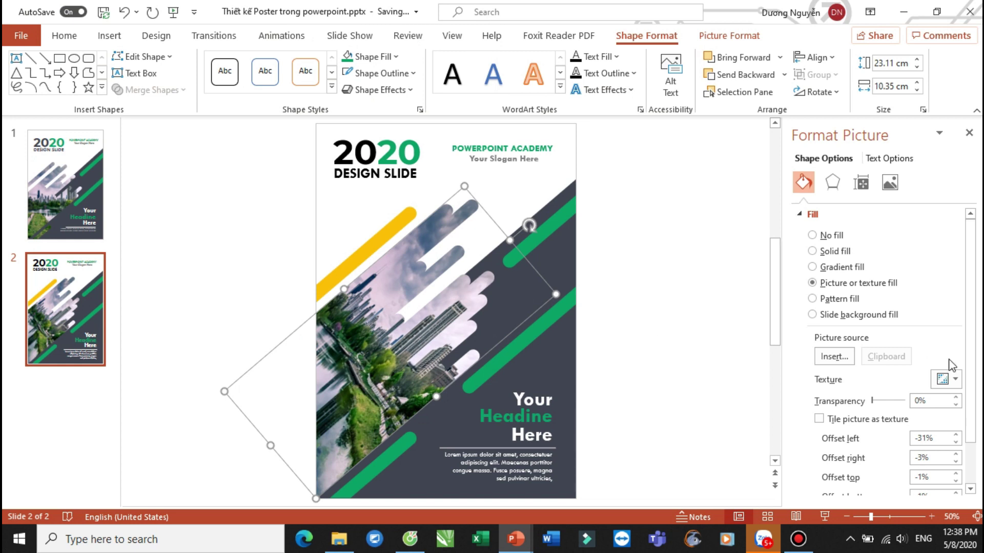
{"action": "scroll", "coordinate": [951, 365], "scroll_direction": "down", "scroll_amount": 2}
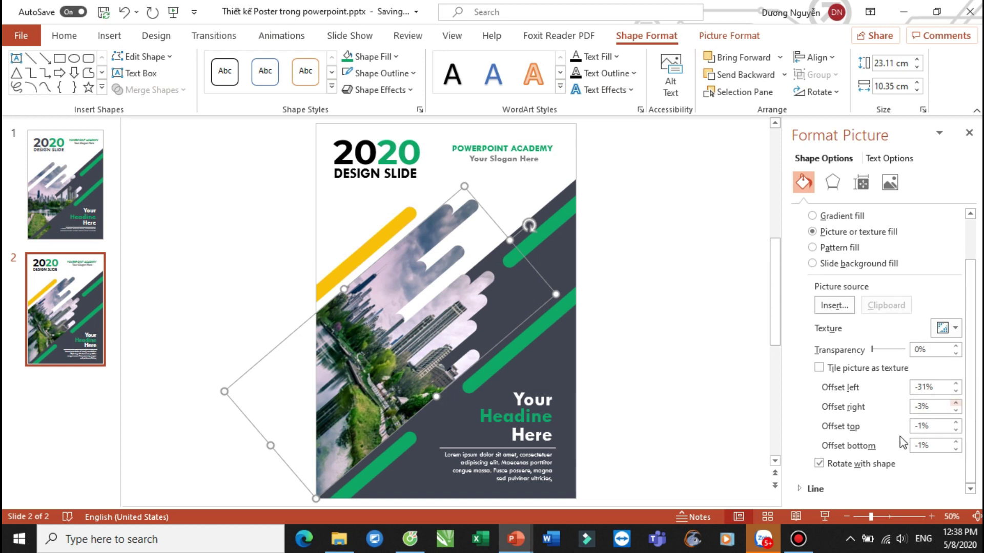
Turn off Rotate with shape and set the photo's right offset to -33%
{"action": "left_click", "coordinate": [818, 464]}
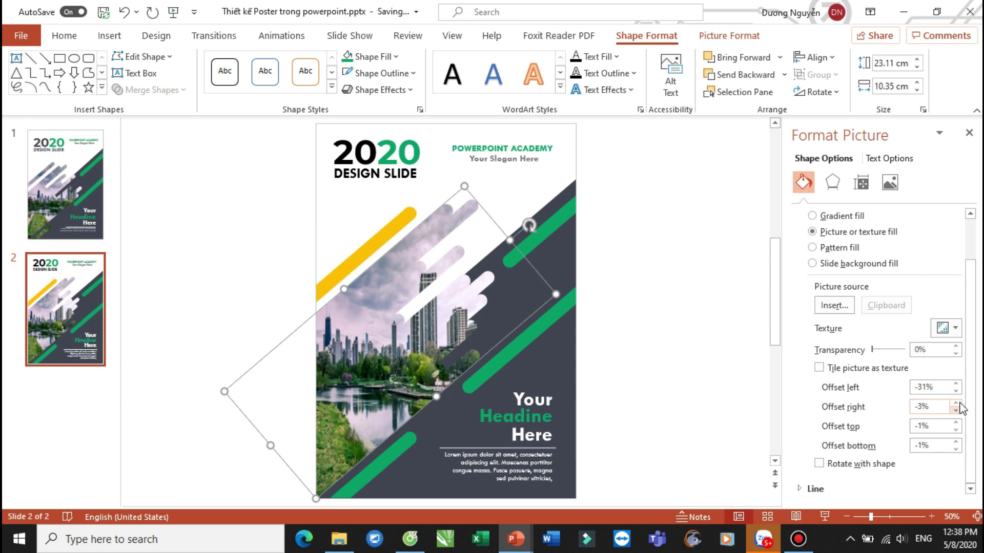
{"action": "left_click", "coordinate": [956, 384]}
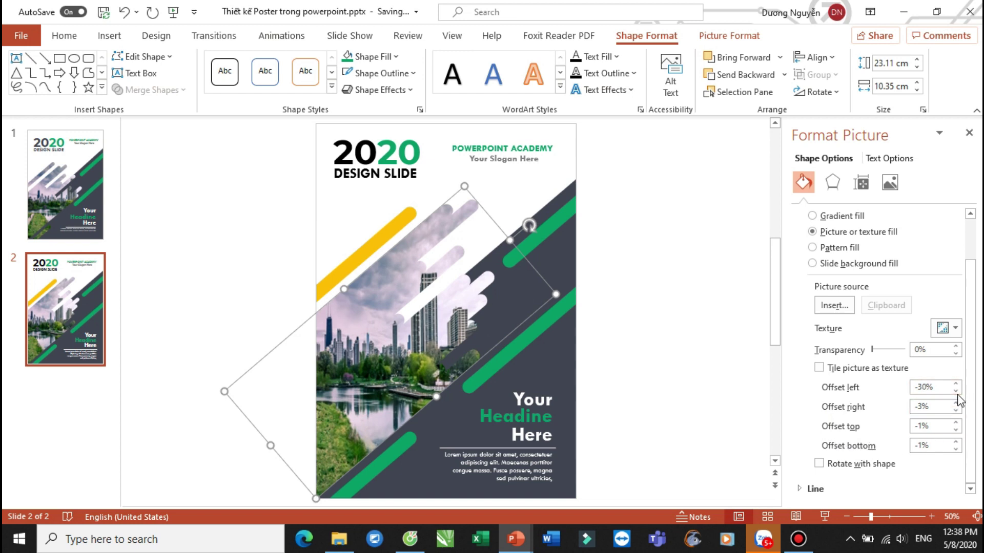
{"action": "left_click", "coordinate": [956, 392]}
{"action": "left_click", "coordinate": [956, 391]}
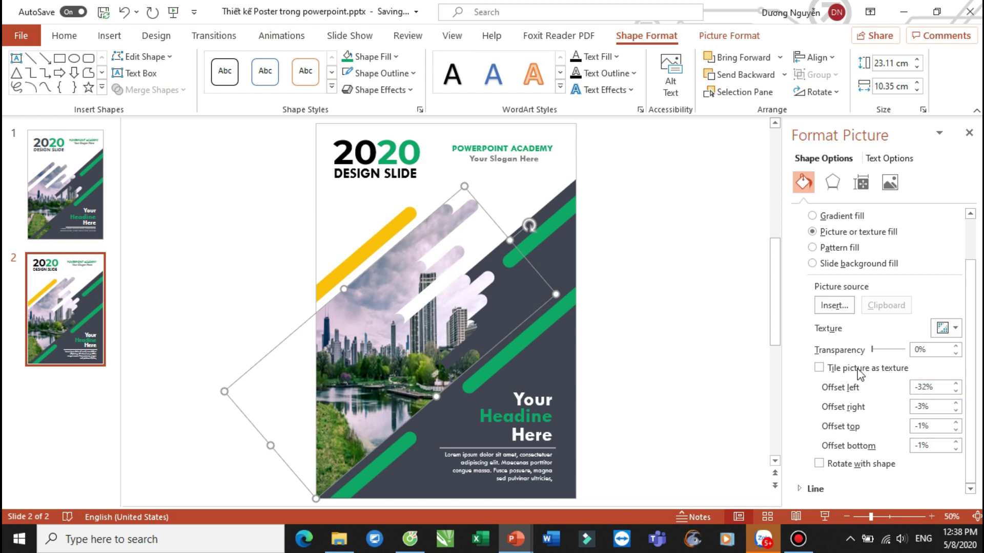
{"action": "double_click", "coordinate": [955, 410]}
{"action": "double_click", "coordinate": [955, 410]}
{"action": "double_click", "coordinate": [956, 409]}
{"action": "double_click", "coordinate": [955, 410]}
{"action": "double_click", "coordinate": [955, 409]}
{"action": "double_click", "coordinate": [955, 410]}
{"action": "double_click", "coordinate": [955, 410]}
{"action": "double_click", "coordinate": [956, 409]}
{"action": "double_click", "coordinate": [956, 410]}
{"action": "double_click", "coordinate": [955, 410]}
{"action": "double_click", "coordinate": [956, 410]}
{"action": "double_click", "coordinate": [955, 409]}
{"action": "double_click", "coordinate": [955, 410]}
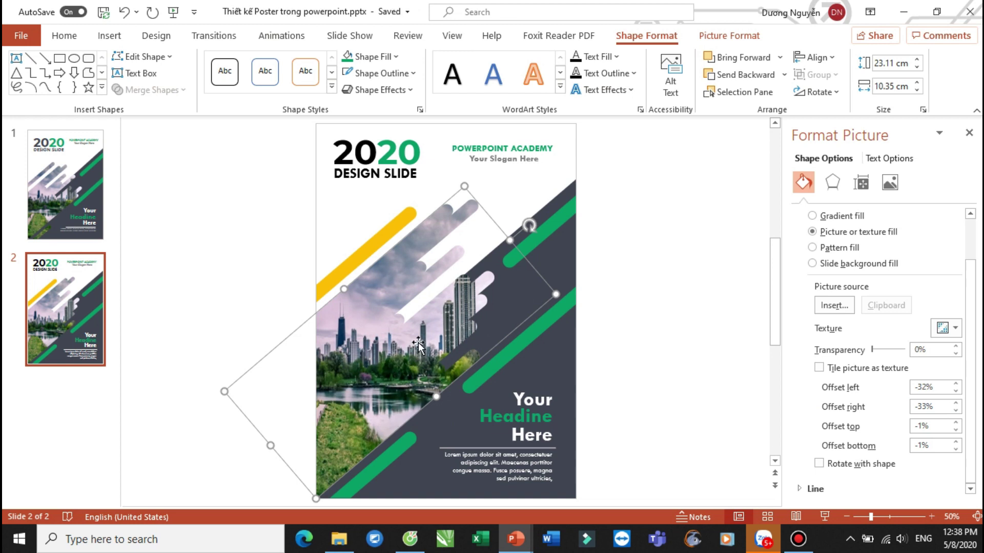
Adjust the photo's left offset to -31% and its top offset to -1%
{"action": "double_click", "coordinate": [956, 430]}
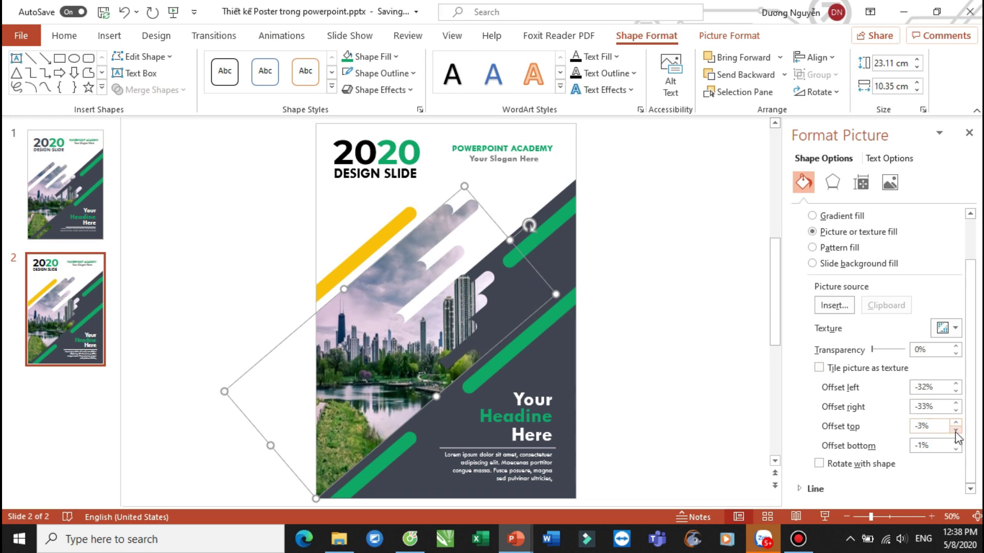
{"action": "double_click", "coordinate": [956, 423]}
{"action": "double_click", "coordinate": [955, 423]}
{"action": "double_click", "coordinate": [955, 423]}
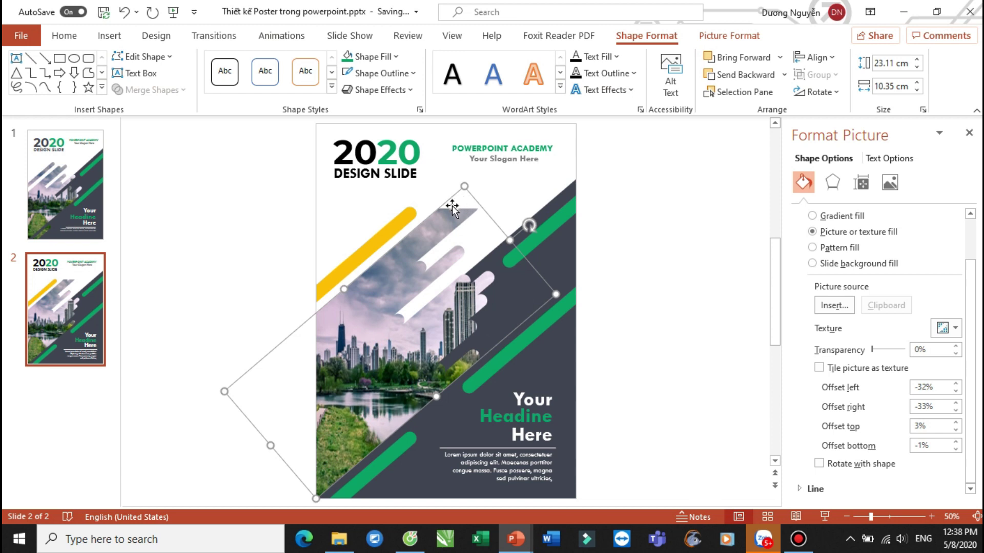
{"action": "left_click", "coordinate": [955, 384]}
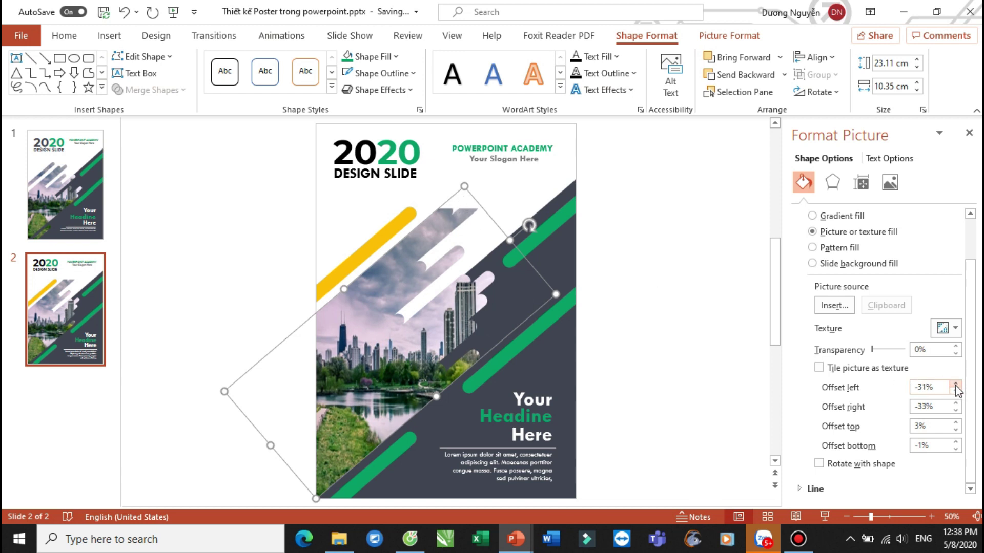
{"action": "left_click", "coordinate": [955, 423]}
{"action": "left_click", "coordinate": [956, 433]}
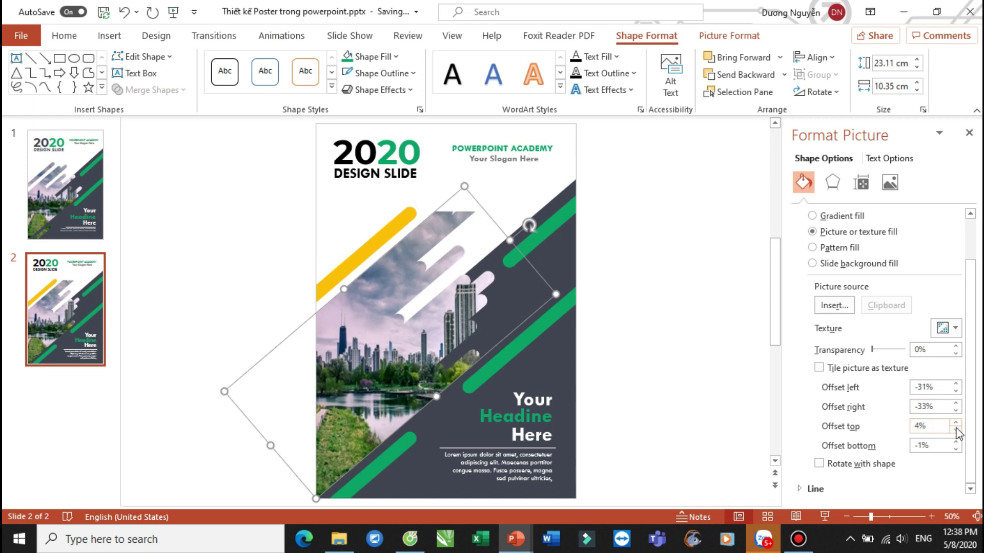
{"action": "left_click", "coordinate": [956, 434]}
{"action": "left_click", "coordinate": [956, 433]}
{"action": "left_click", "coordinate": [956, 433]}
{"action": "left_click", "coordinate": [956, 434]}
{"action": "left_click", "coordinate": [213, 256]}
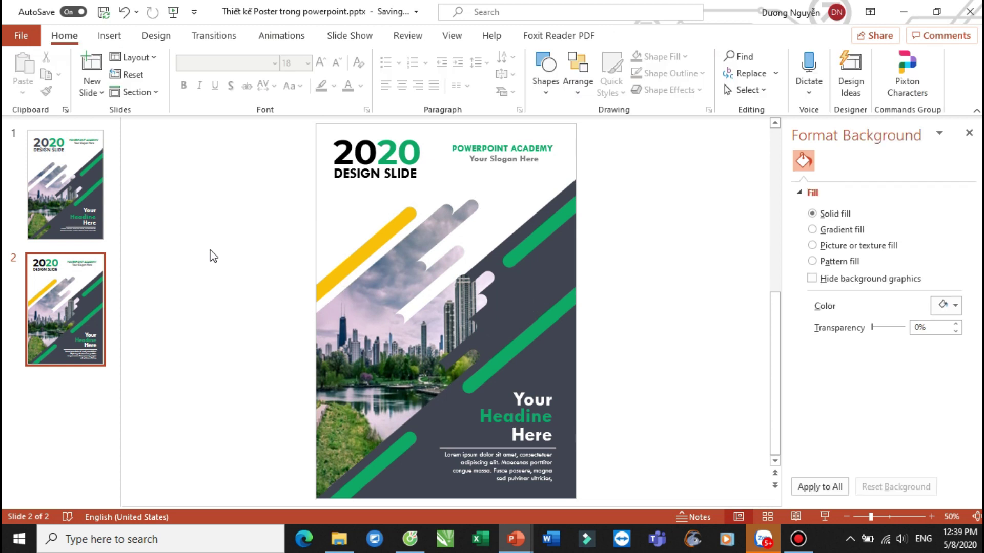
Fill the upper-left yellow bar green and close the Format Background pane
{"action": "left_click", "coordinate": [382, 244]}
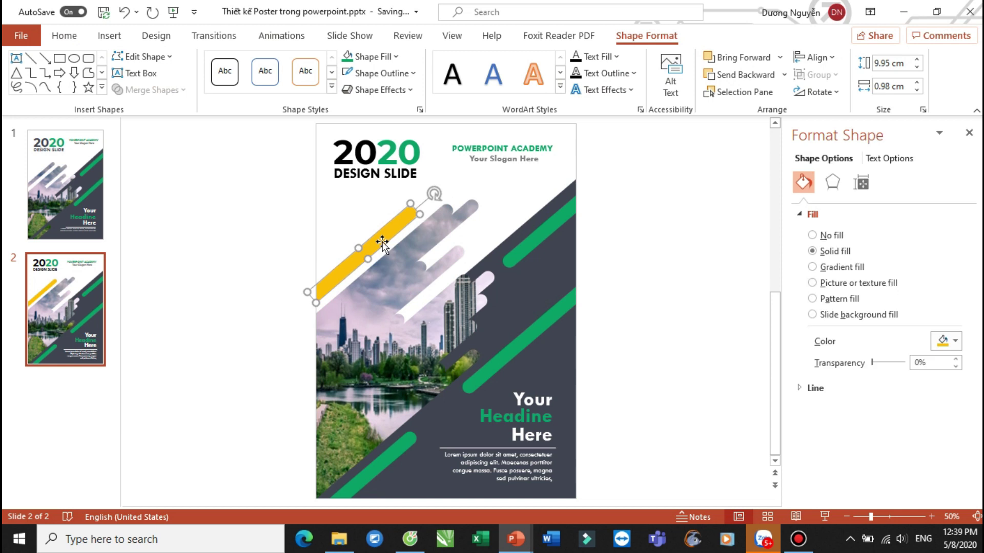
{"action": "left_click", "coordinate": [348, 58]}
{"action": "left_click", "coordinate": [220, 212]}
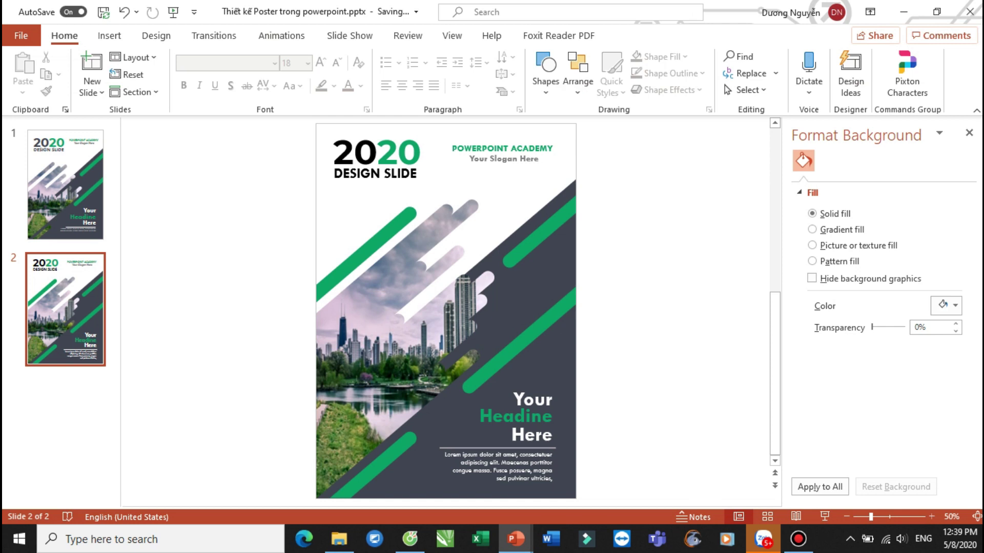
{"action": "left_click", "coordinate": [969, 133]}
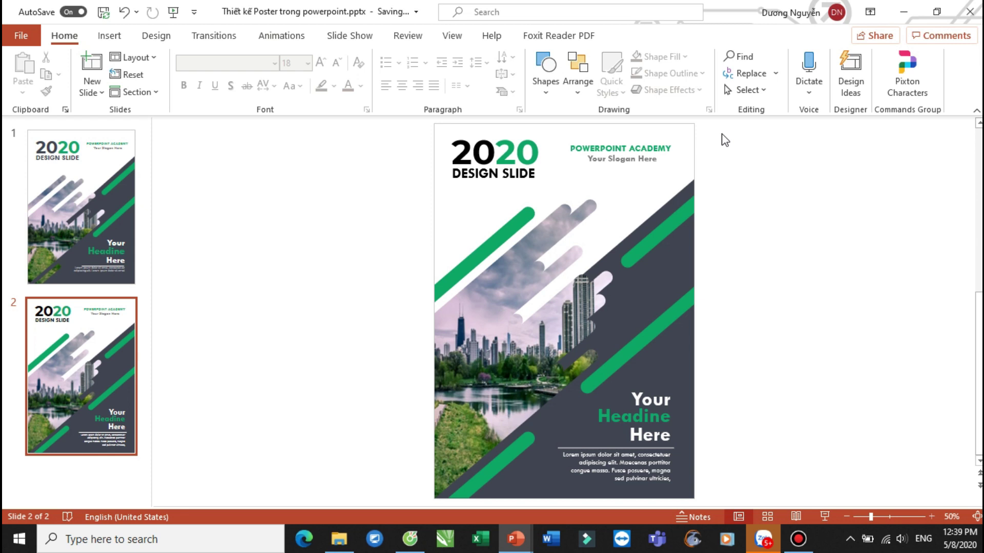
Inspect the dark band, the 2020 DESIGN SLIDE headline, a green stripe and the photo shape
{"action": "left_click", "coordinate": [653, 281]}
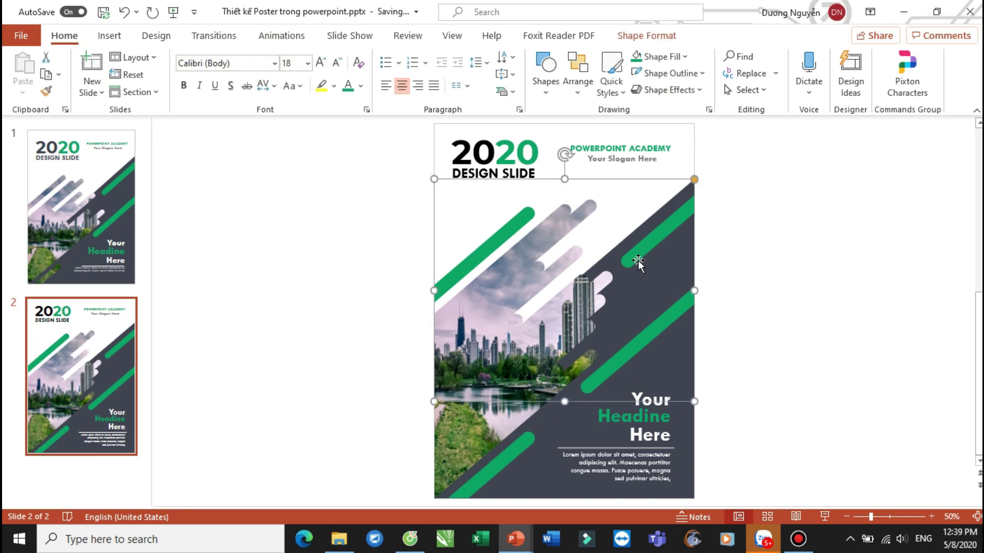
{"action": "left_click", "coordinate": [521, 165]}
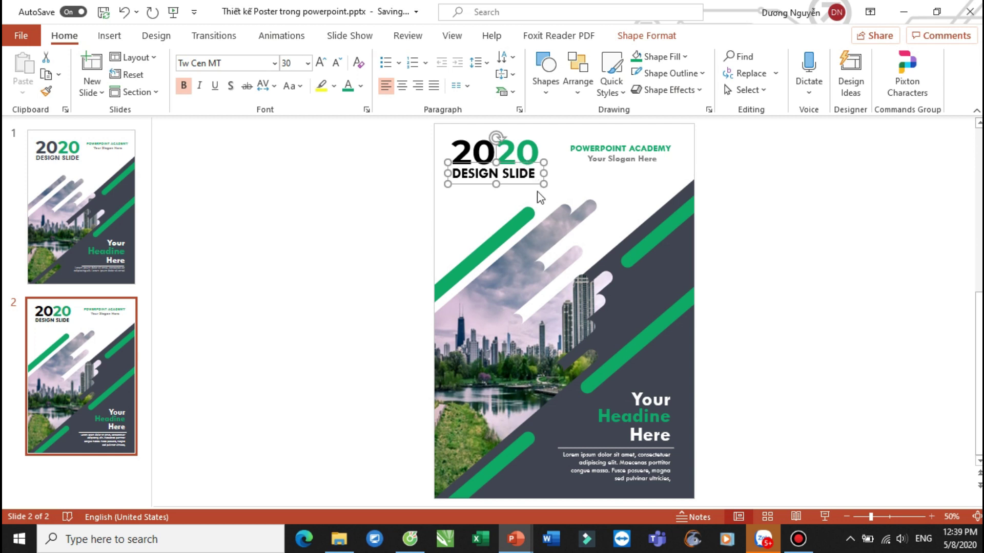
{"action": "left_click", "coordinate": [517, 220]}
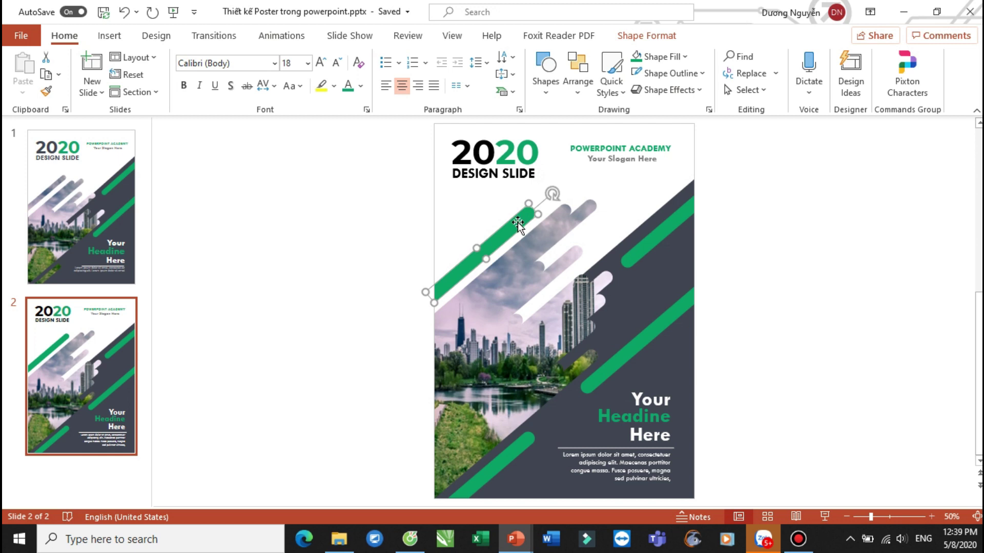
{"action": "left_click", "coordinate": [517, 304]}
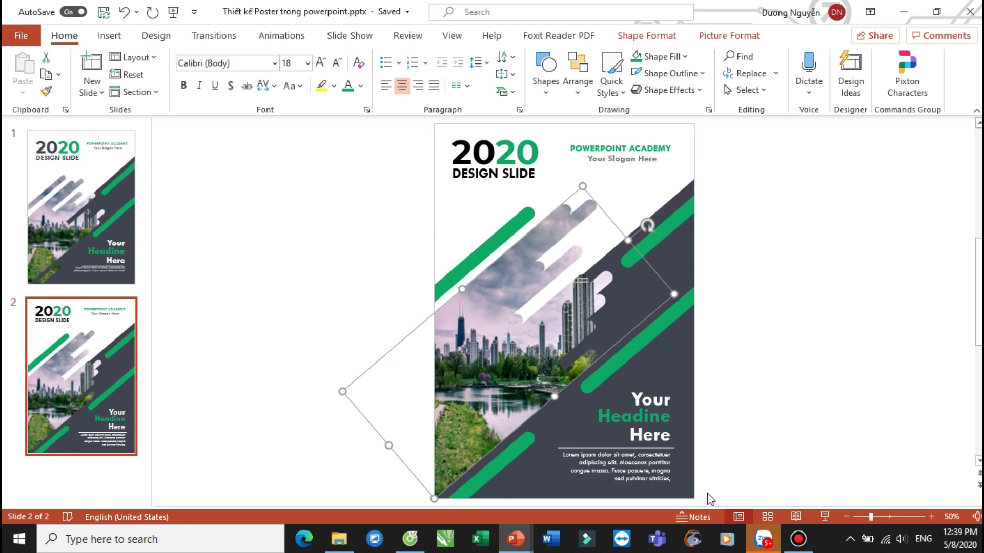
Switch to the browser showing the YouTube channel page
{"action": "scroll", "coordinate": [684, 392], "scroll_direction": "up", "scroll_amount": 2, "text": "ctrl"}
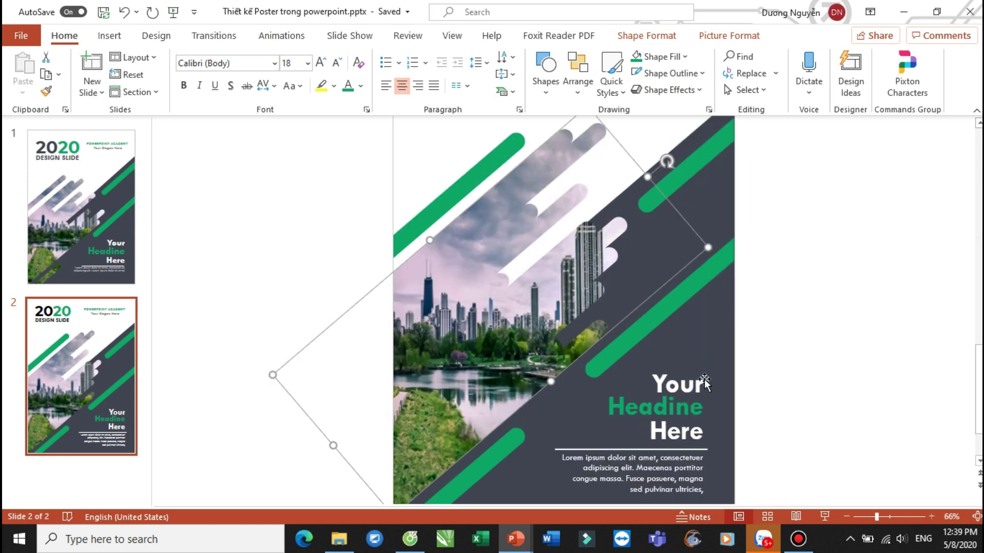
{"action": "scroll", "coordinate": [761, 382], "scroll_direction": "up", "scroll_amount": 2}
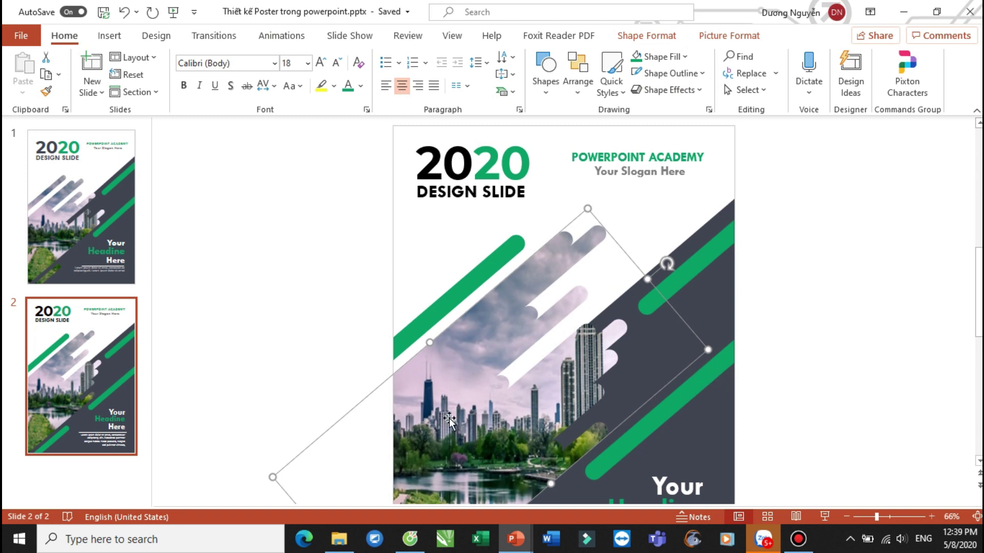
{"action": "left_click", "coordinate": [410, 537]}
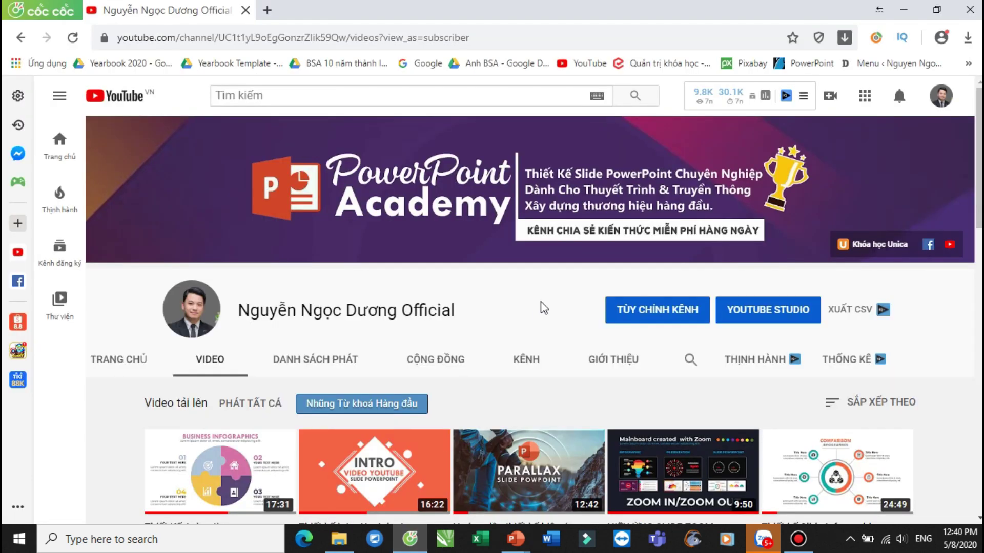
Browse PowerPoint Academy's uploaded tutorials, then open the 'Khóa học Unica' banner link in a new tab
{"action": "scroll", "coordinate": [525, 272], "scroll_direction": "down", "scroll_amount": 4}
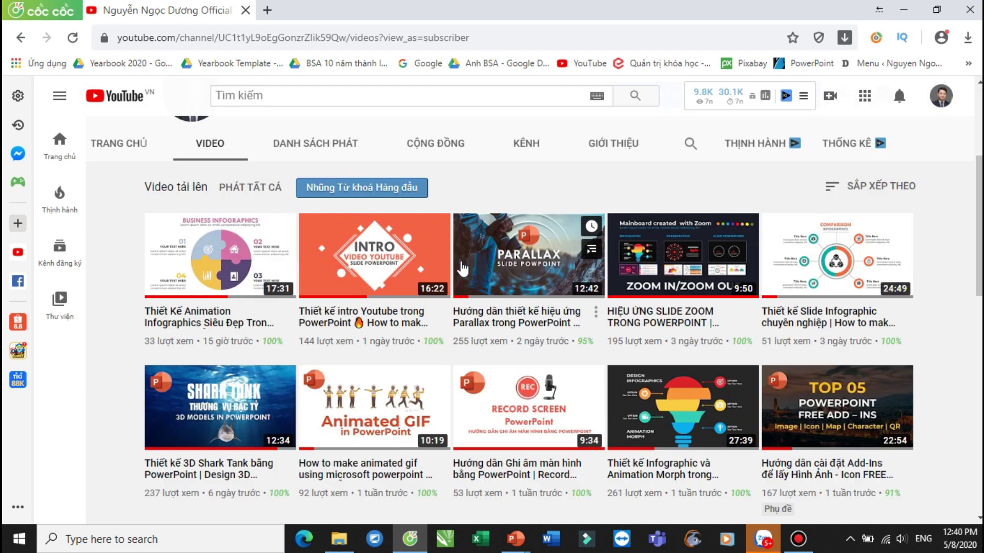
{"action": "scroll", "coordinate": [469, 261], "scroll_direction": "up", "scroll_amount": 4}
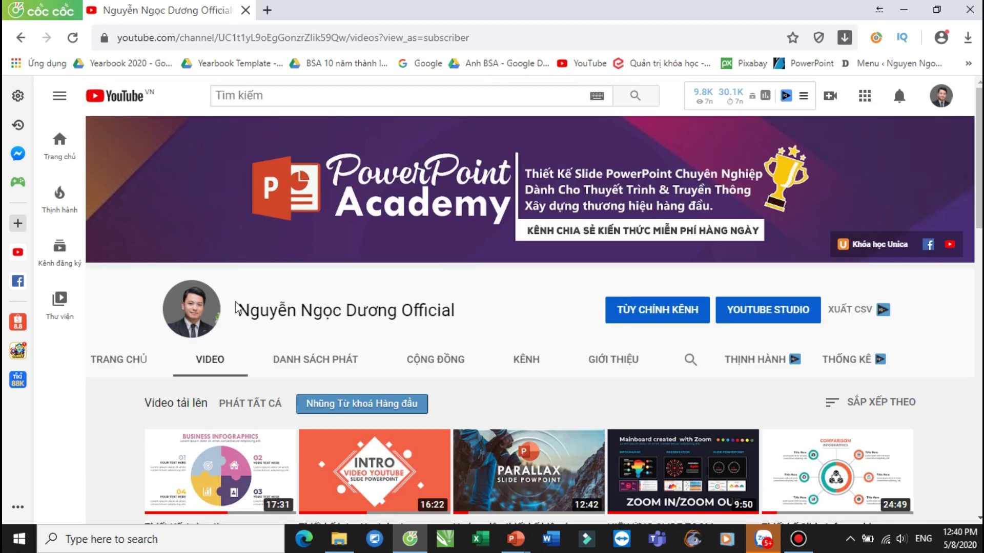
{"action": "scroll", "coordinate": [370, 281], "scroll_direction": "down", "scroll_amount": 5}
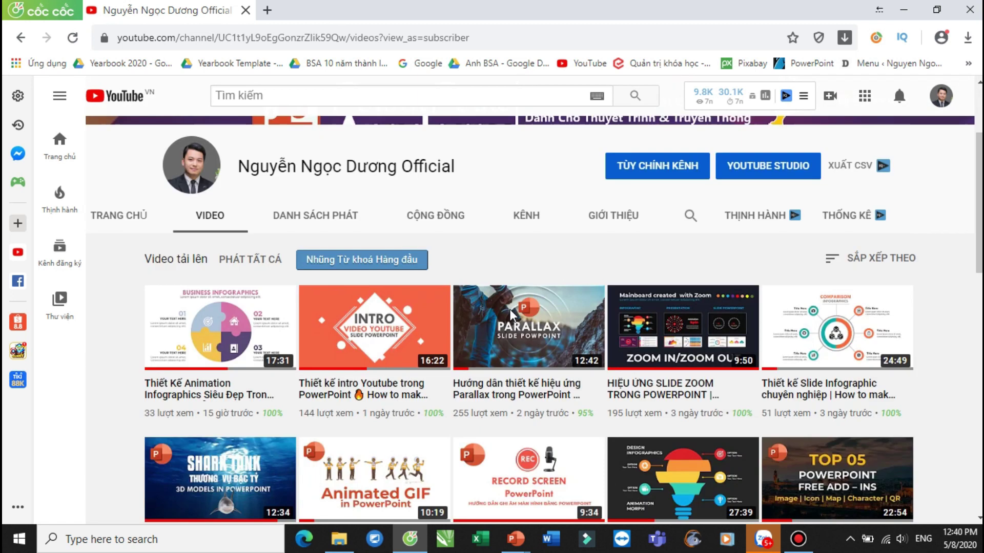
{"action": "scroll", "coordinate": [556, 302], "scroll_direction": "down", "scroll_amount": 4}
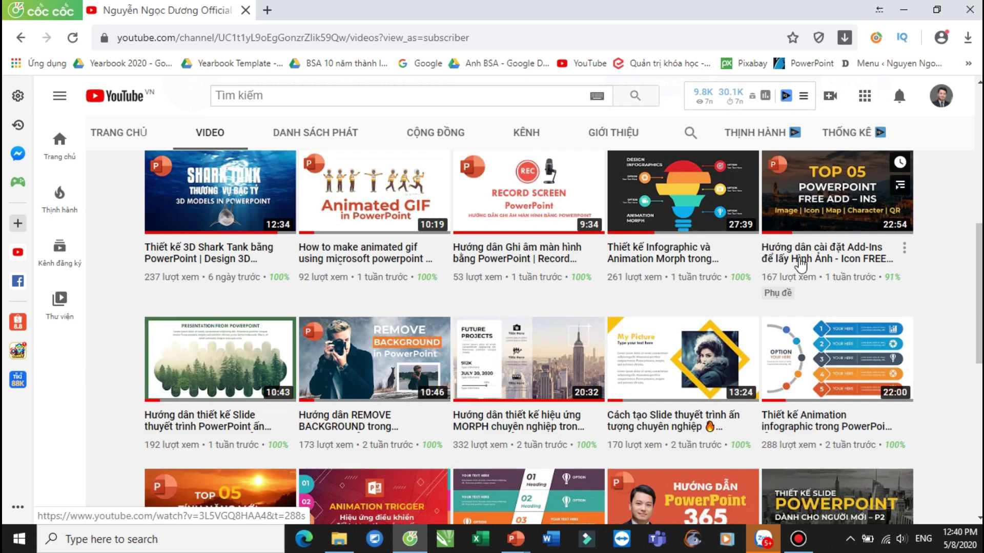
{"action": "scroll", "coordinate": [556, 303], "scroll_direction": "up", "scroll_amount": 3}
{"action": "scroll", "coordinate": [718, 331], "scroll_direction": "up", "scroll_amount": 4}
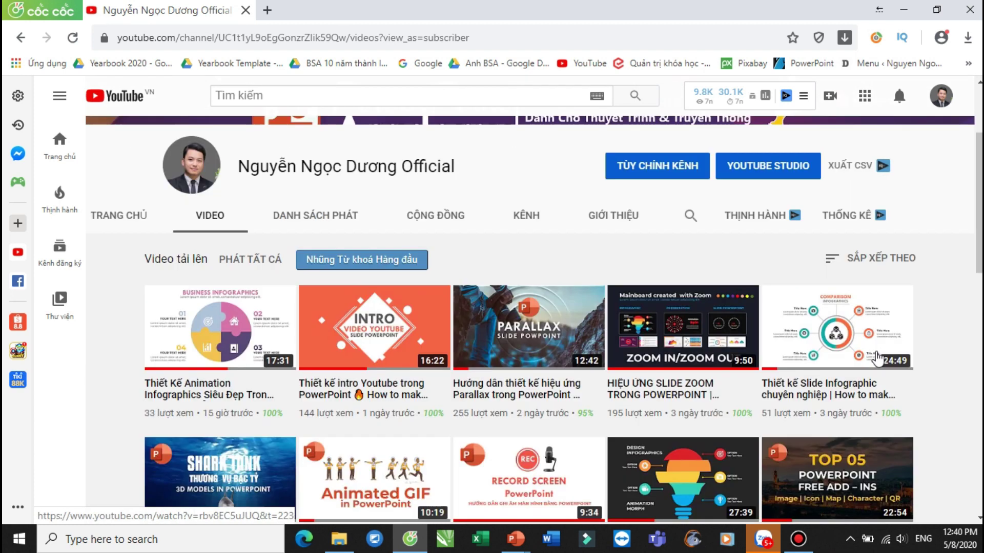
{"action": "scroll", "coordinate": [878, 358], "scroll_direction": "up", "scroll_amount": 4}
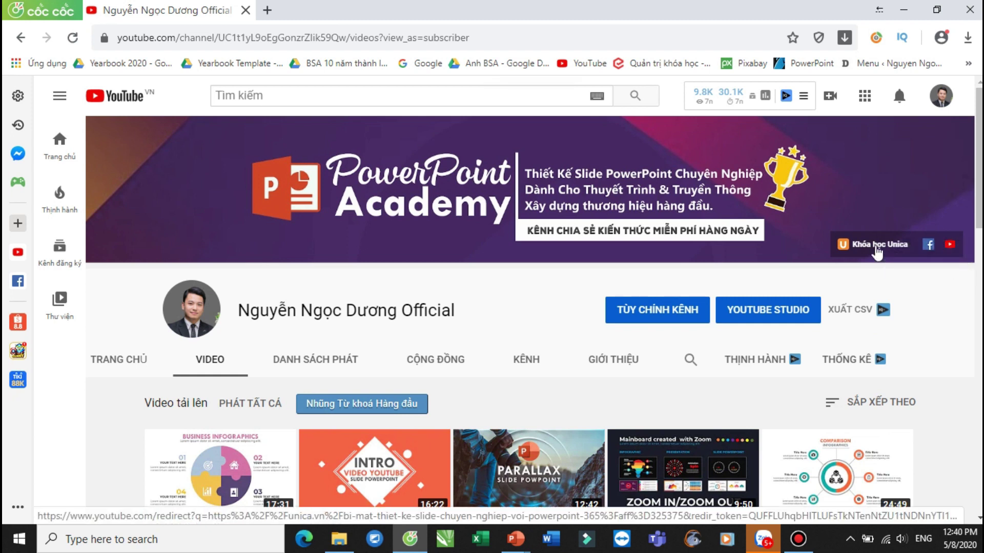
{"action": "left_click", "coordinate": [876, 246]}
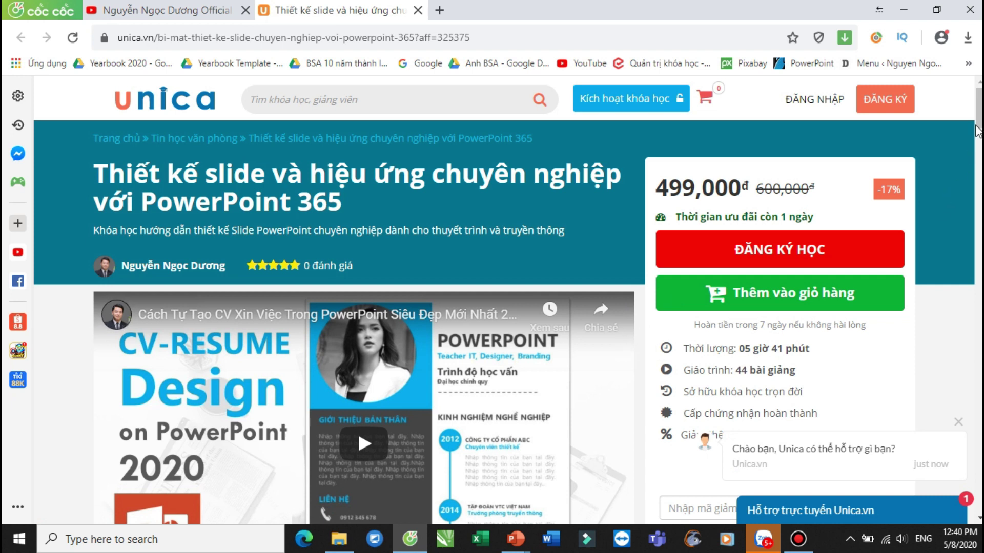
Review the 44-lesson curriculum of the 499,000đ PowerPoint 365 course, then switch back to the poster presentation
{"action": "scroll", "coordinate": [626, 275], "scroll_direction": "down", "scroll_amount": 8}
{"action": "scroll", "coordinate": [554, 283], "scroll_direction": "up", "scroll_amount": 3}
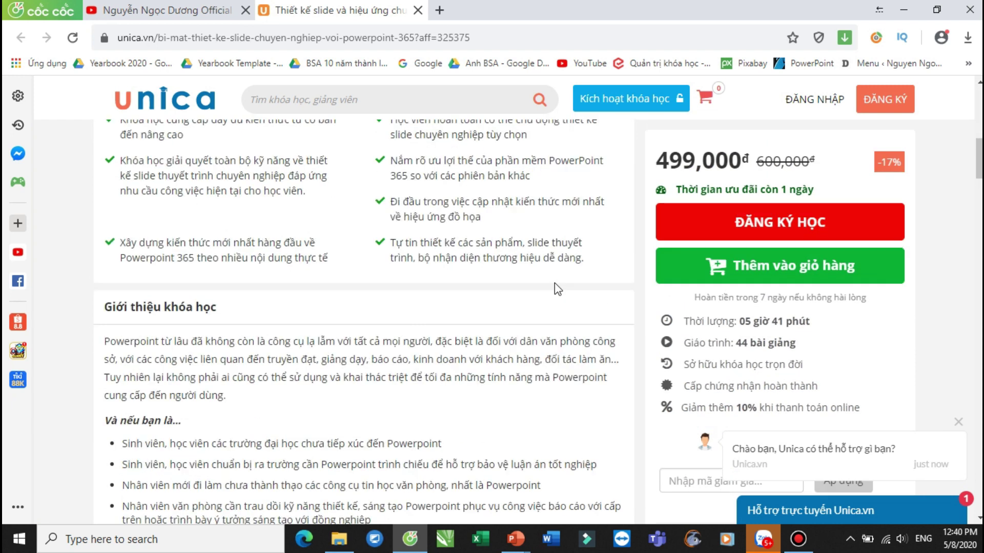
{"action": "scroll", "coordinate": [554, 286], "scroll_direction": "down", "scroll_amount": 6}
{"action": "scroll", "coordinate": [555, 292], "scroll_direction": "down", "scroll_amount": 3}
{"action": "scroll", "coordinate": [532, 294], "scroll_direction": "down", "scroll_amount": 3}
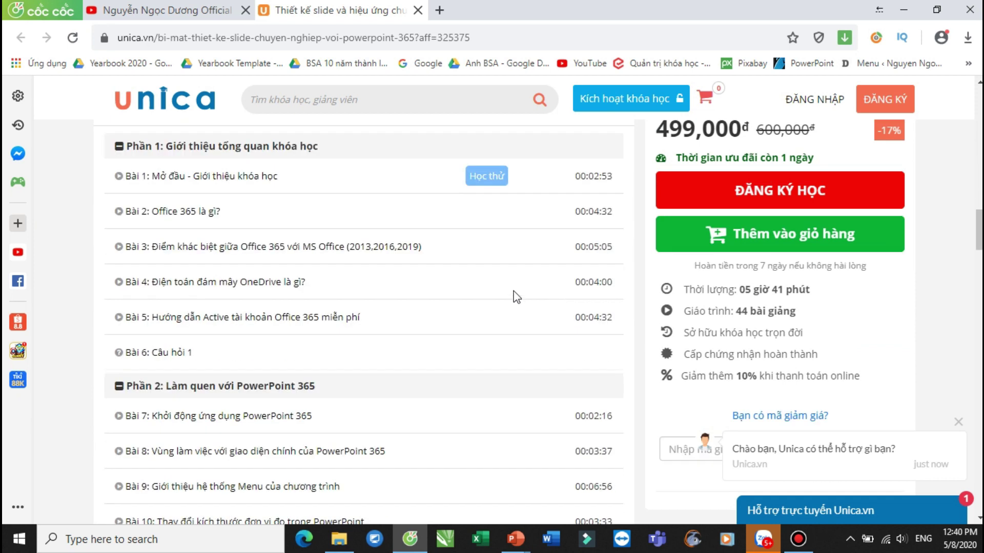
{"action": "scroll", "coordinate": [388, 327], "scroll_direction": "down", "scroll_amount": 4}
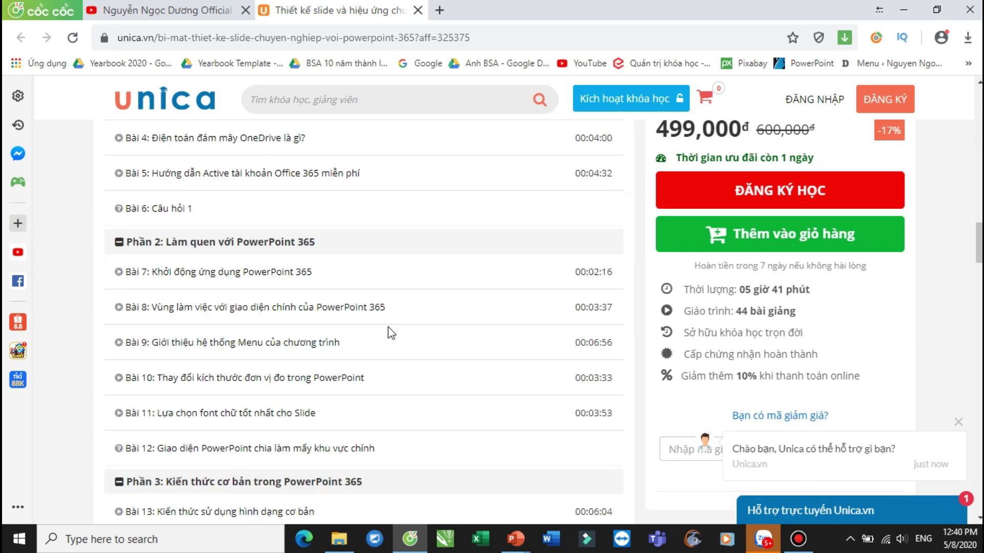
{"action": "scroll", "coordinate": [283, 320], "scroll_direction": "down", "scroll_amount": 4}
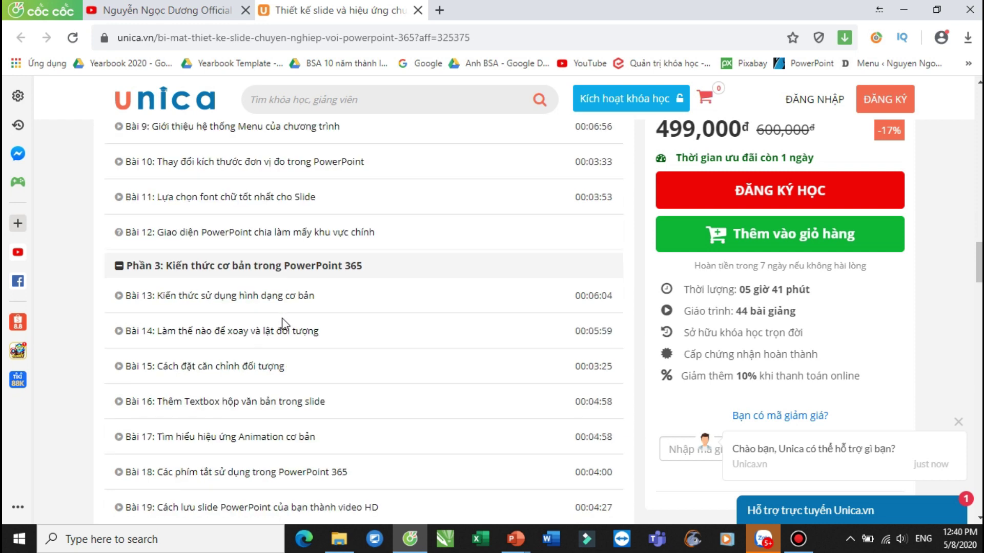
{"action": "scroll", "coordinate": [374, 336], "scroll_direction": "down", "scroll_amount": 2}
{"action": "scroll", "coordinate": [375, 341], "scroll_direction": "down", "scroll_amount": 2}
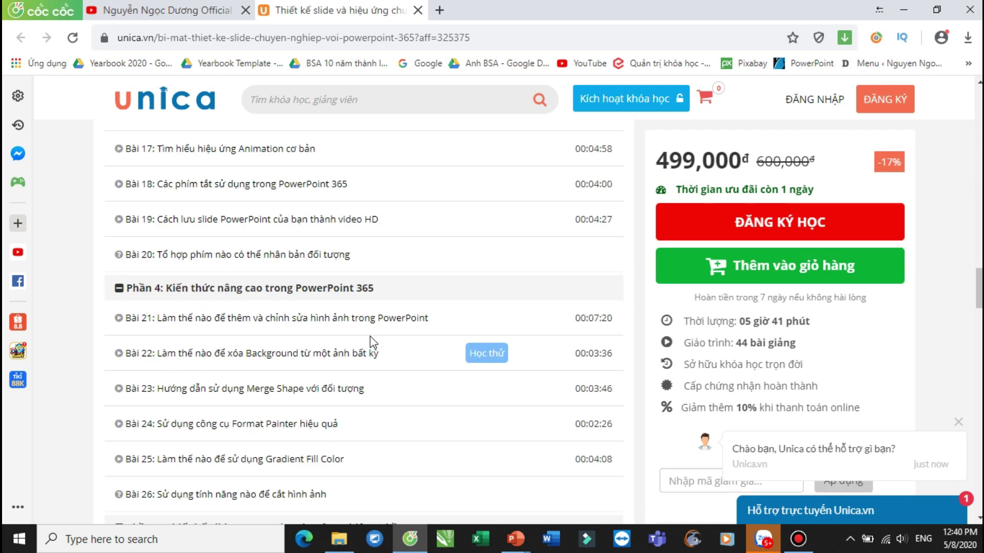
{"action": "mouse_move", "coordinate": [515, 539]}
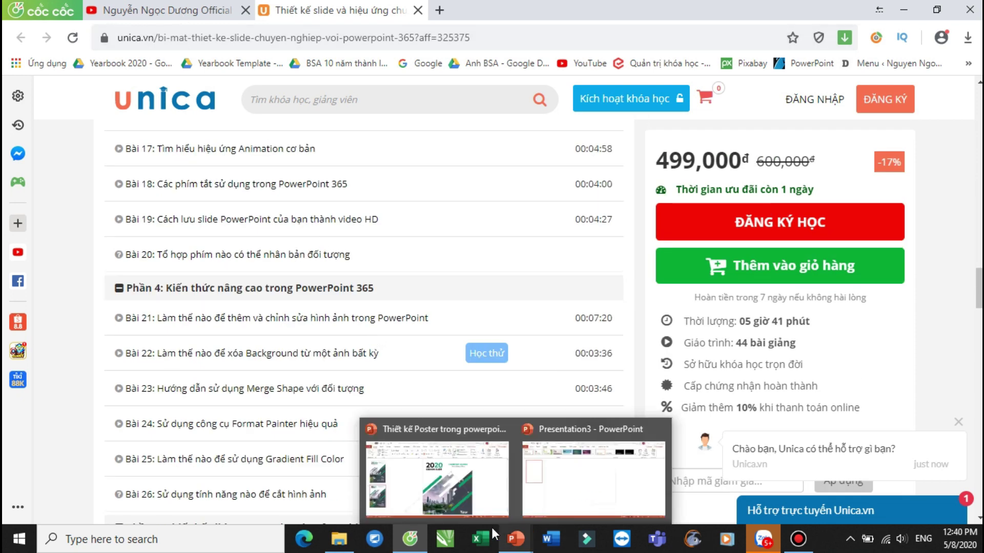
{"action": "left_click", "coordinate": [436, 476]}
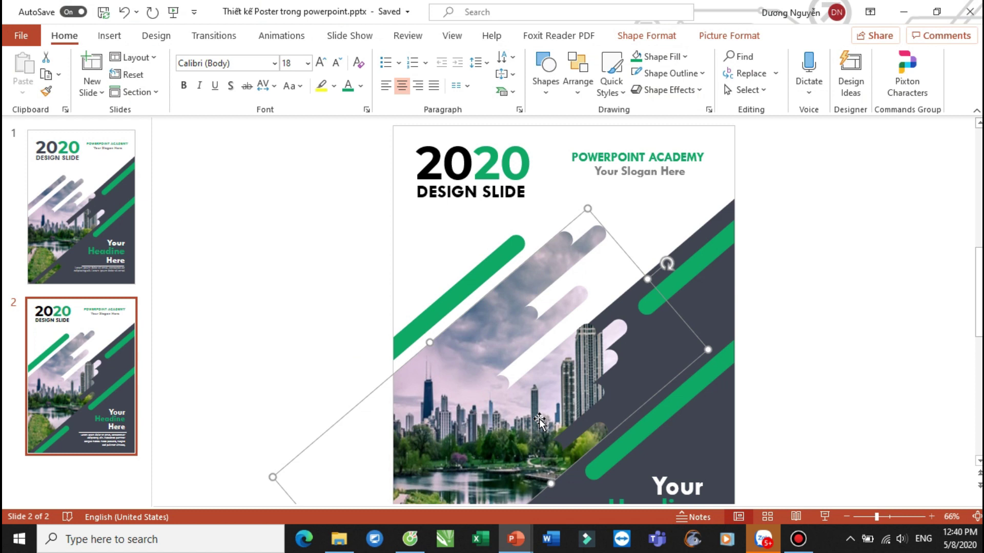